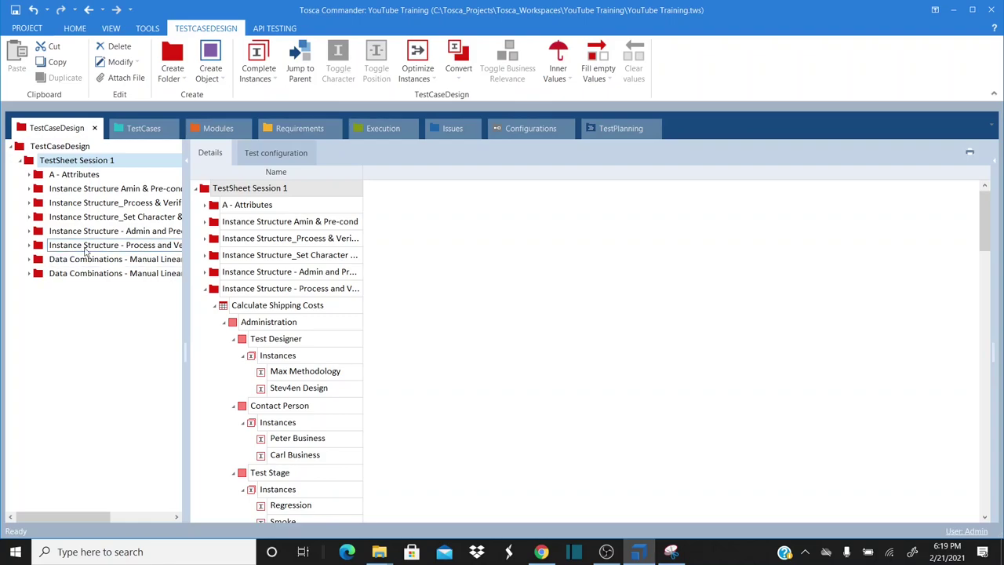
- Examine the Calculate Shipping Costs sheet and its Administration attribute in the "Instance Structure - Process and Verification" folder
click(84, 246)
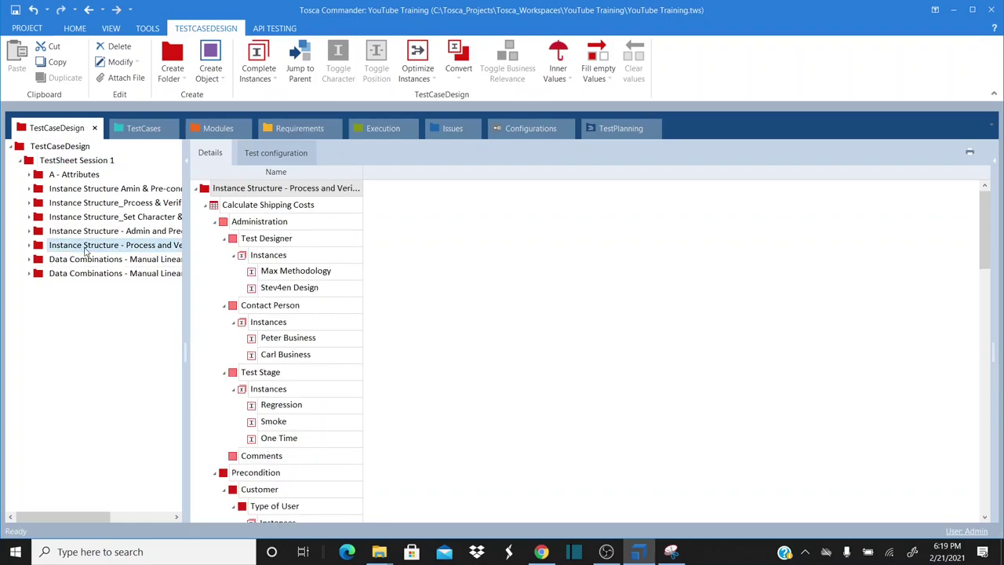
click(30, 247)
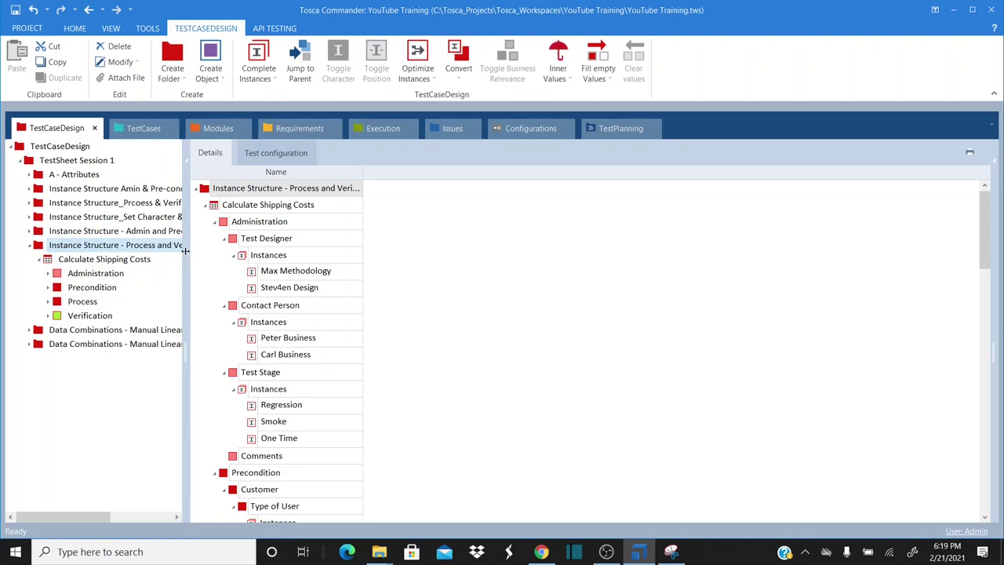
drag(185, 250, 212, 251)
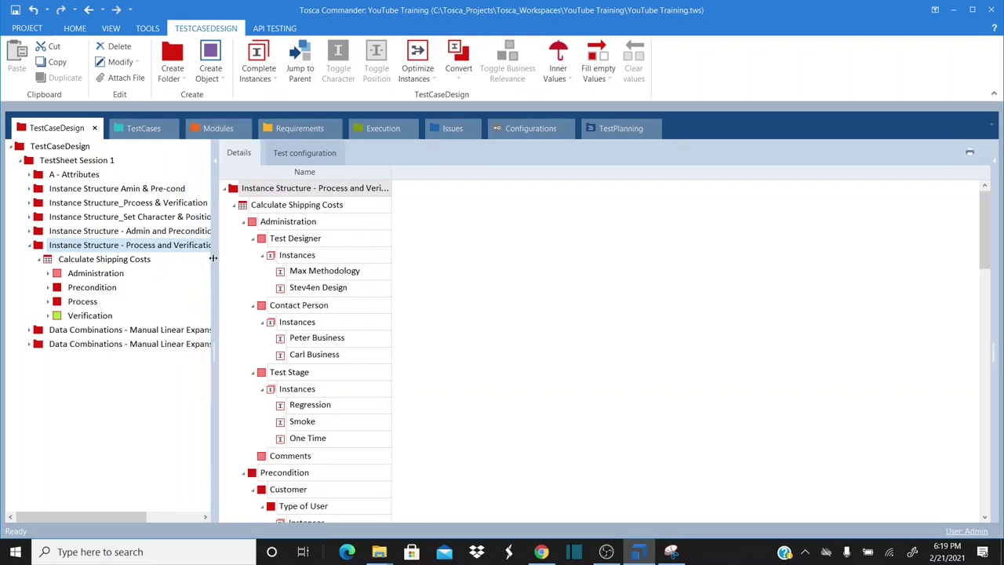
click(61, 287)
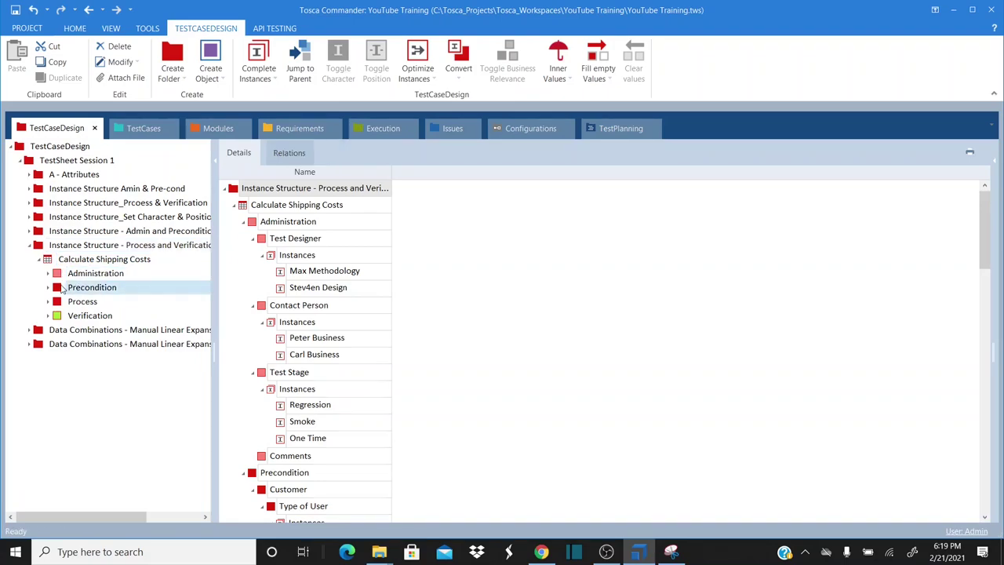
click(56, 275)
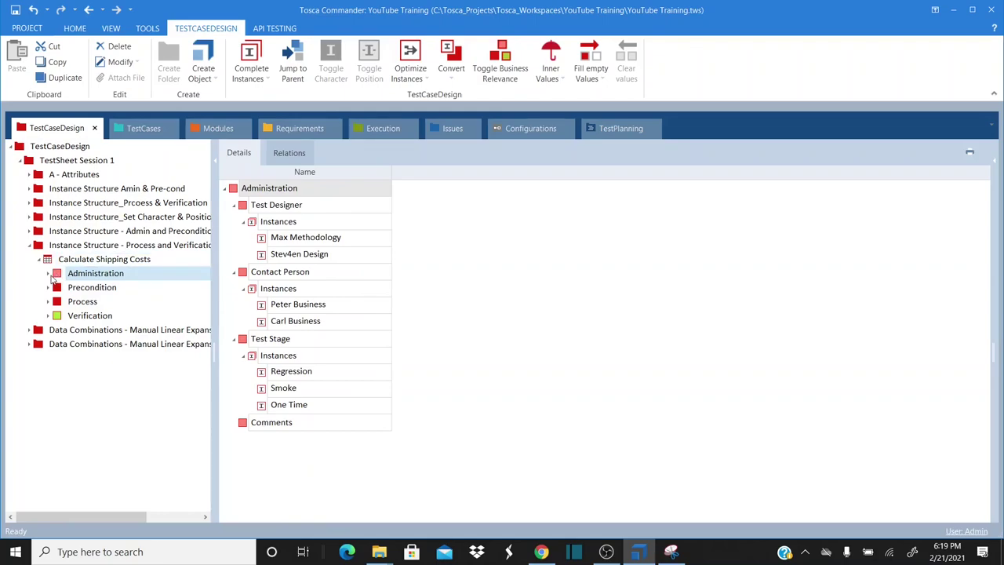
click(49, 276)
click(49, 274)
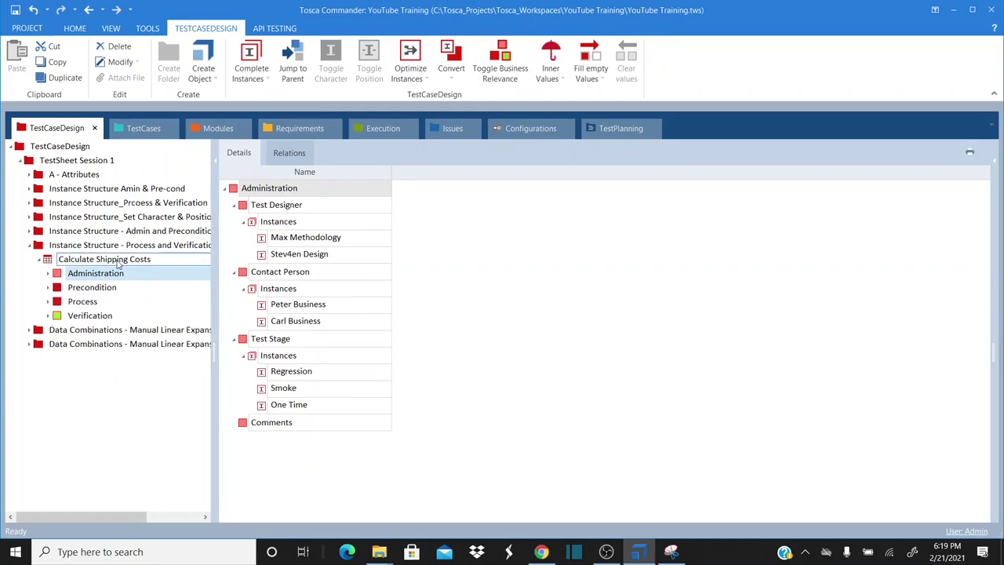
click(153, 260)
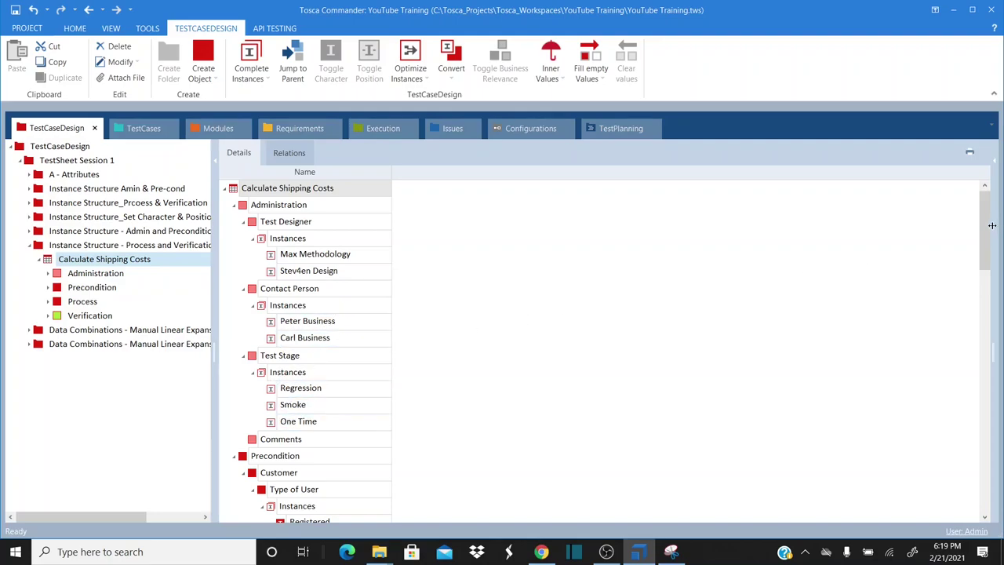
mouse_move(987, 226)
mouse_down()
mouse_move(990, 383)
mouse_move(980, 220)
mouse_up()
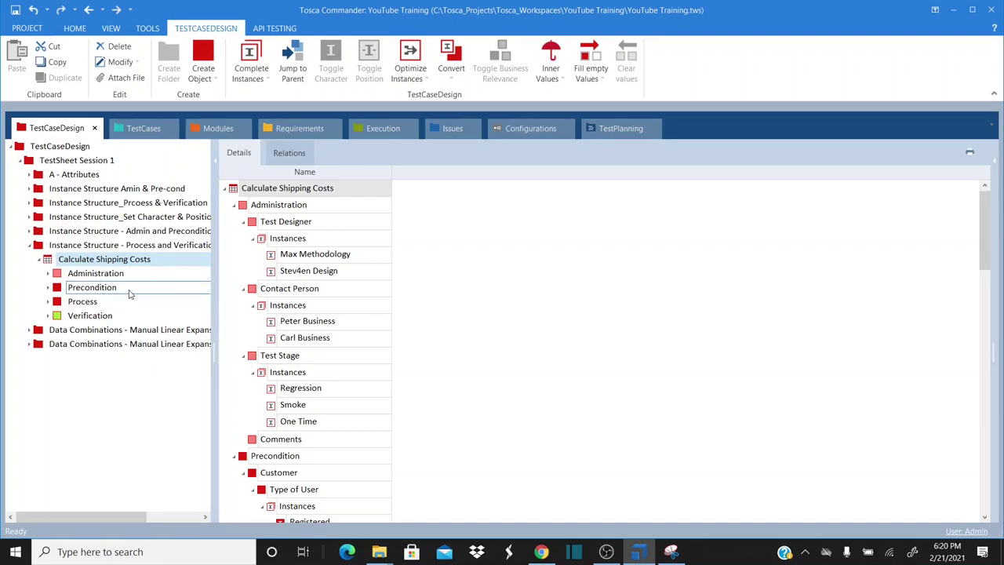
- Copy the "Instance Structure - Process and Verification" folder and paste it into TestSheet Session 1
click(30, 245)
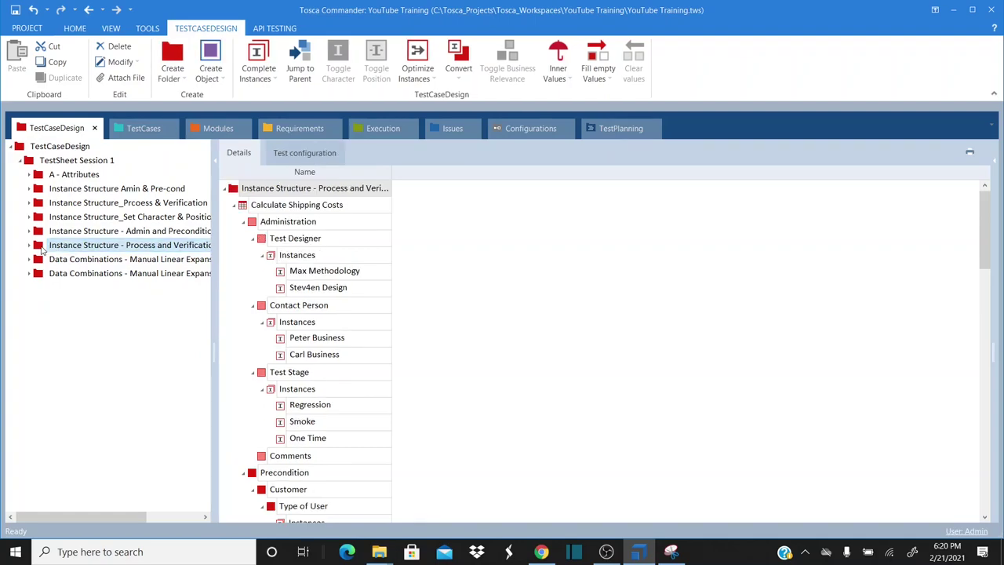
right_click(41, 250)
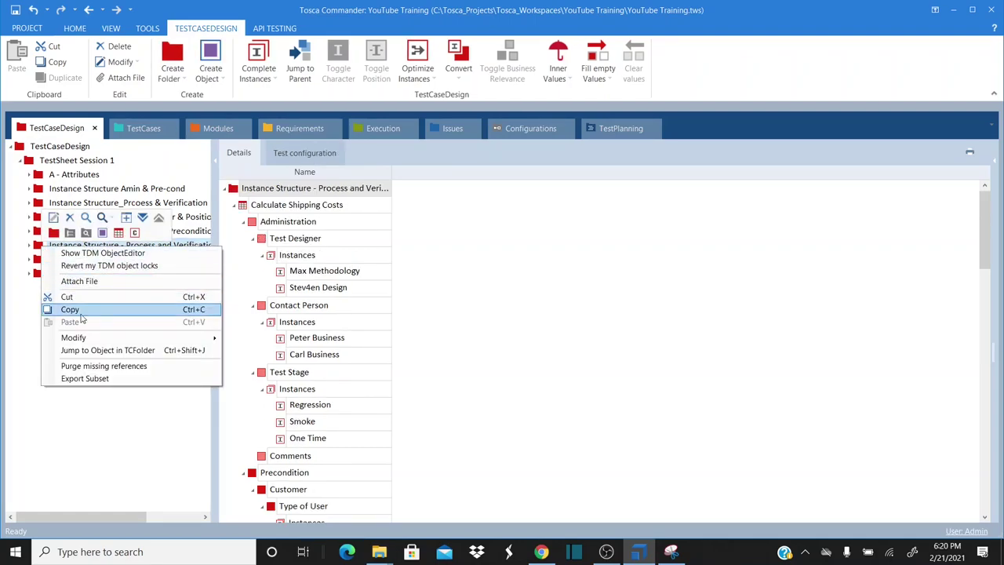
click(81, 318)
click(68, 164)
right_click(69, 164)
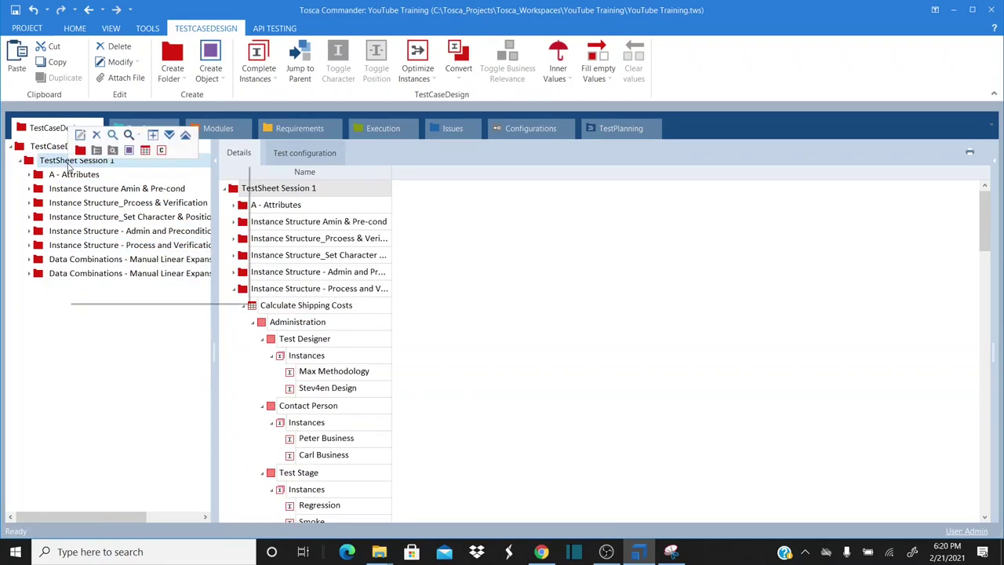
click(116, 240)
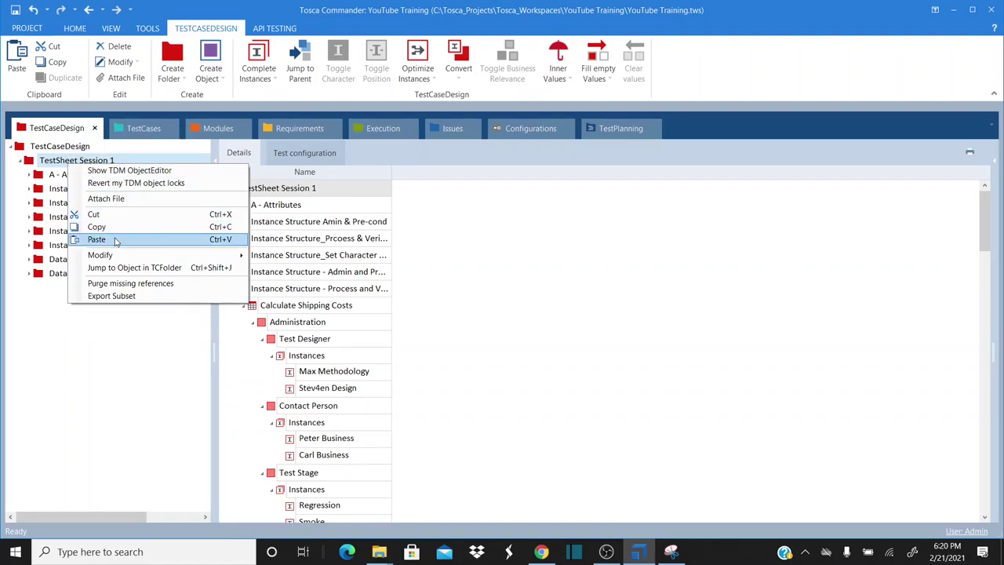
- Rename the pasted folder as "Session 6 - Data Combination - Manual Linear Expansion - Lower Level"
click(163, 287)
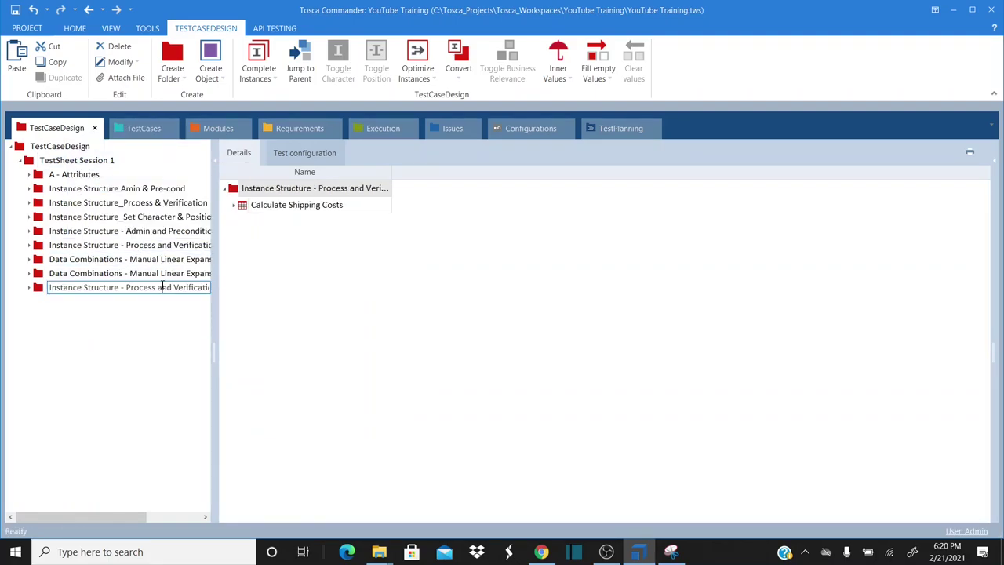
key(End)
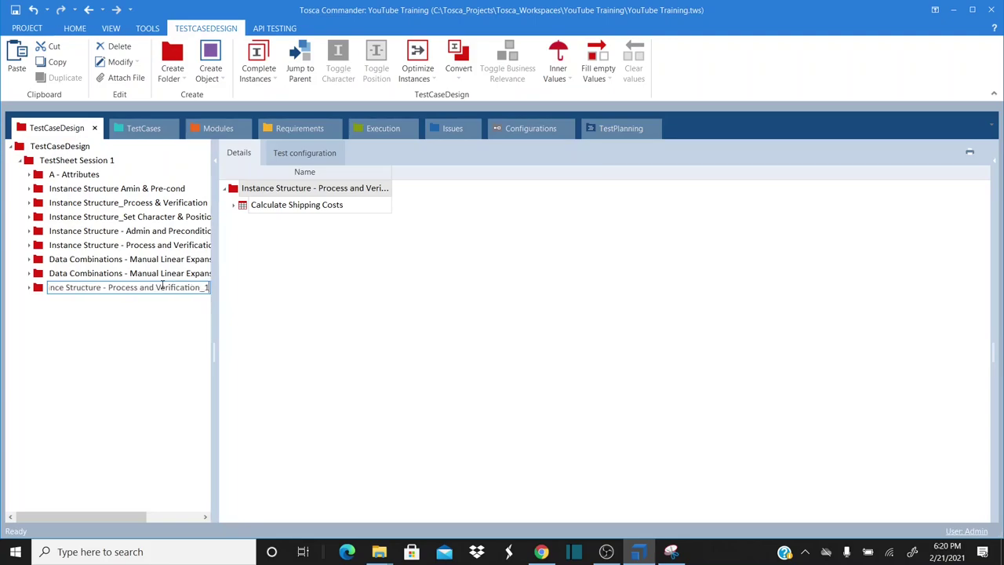
key(ctrl+shift+Left)
key(ctrl+shift+Left)
key(ctrl+shift+Left)
key(ctrl+shift+Left)
key(ctrl+shift+Left)
key(ctrl+shift+Left)
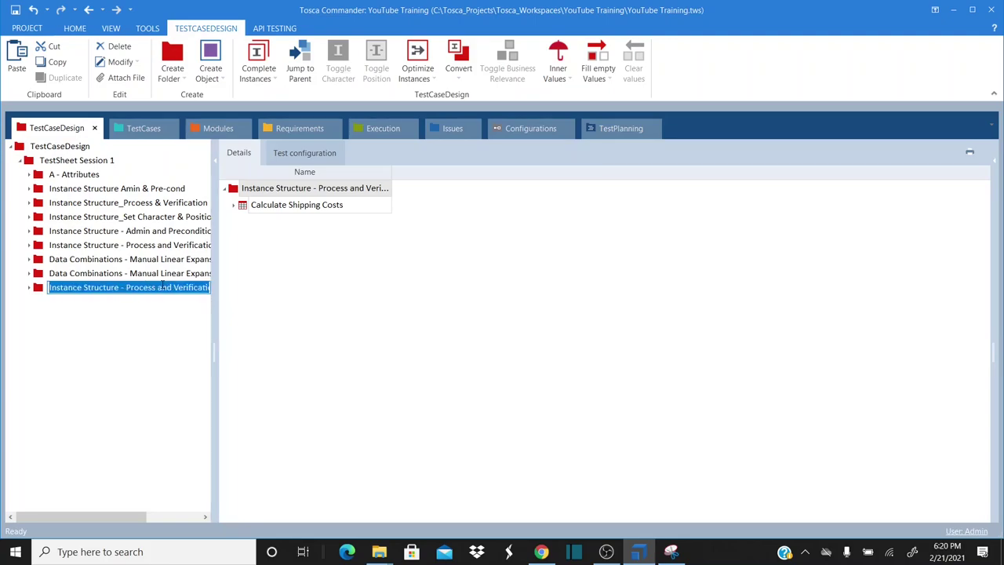
text(Session )
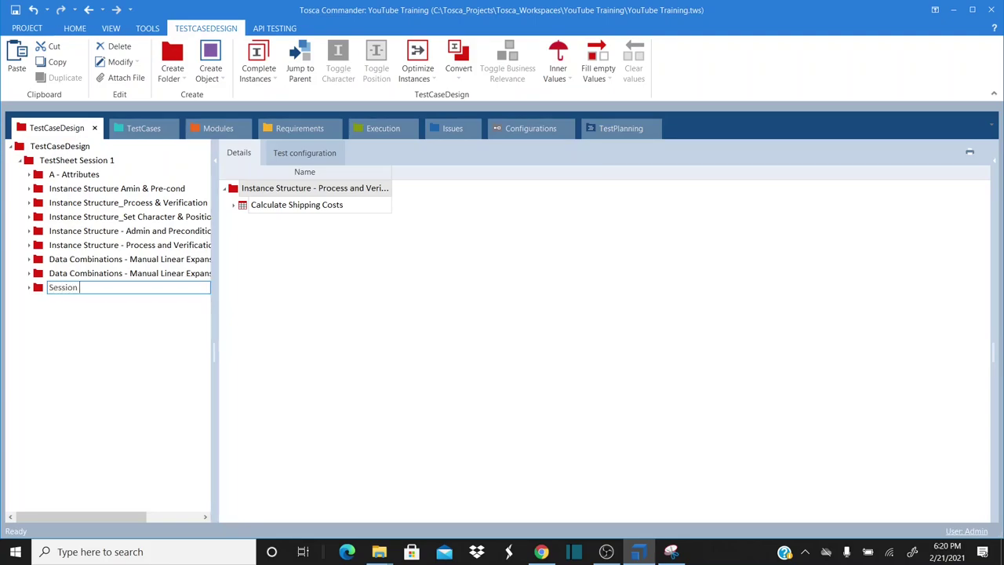
text(6 - Data COmbination - Manual)
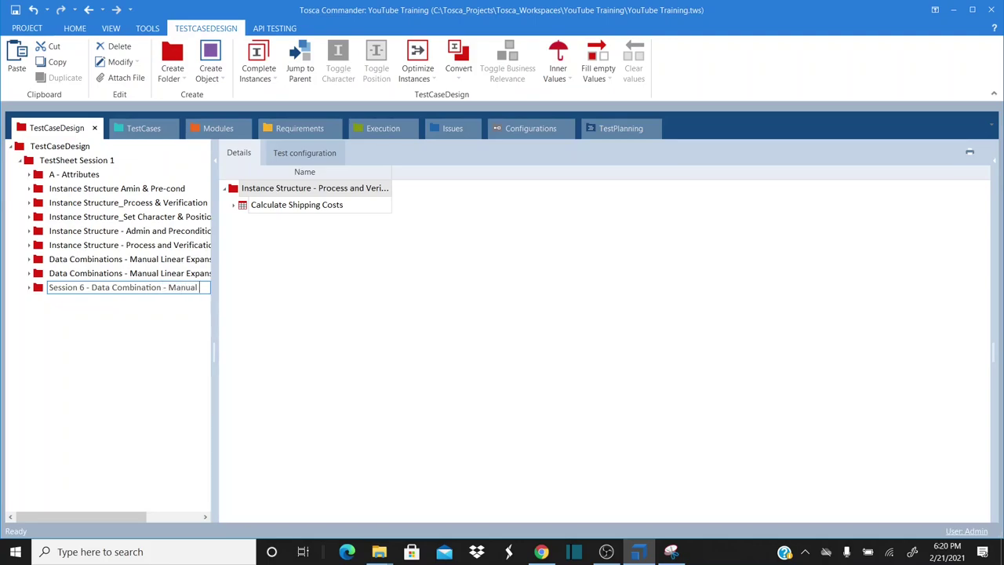
text( Linear E)
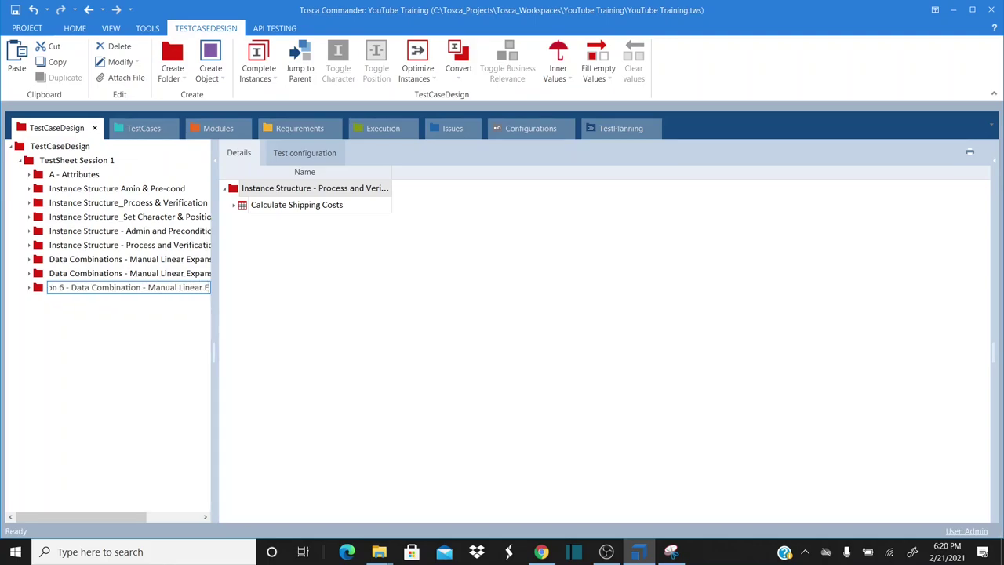
text(xpansion)
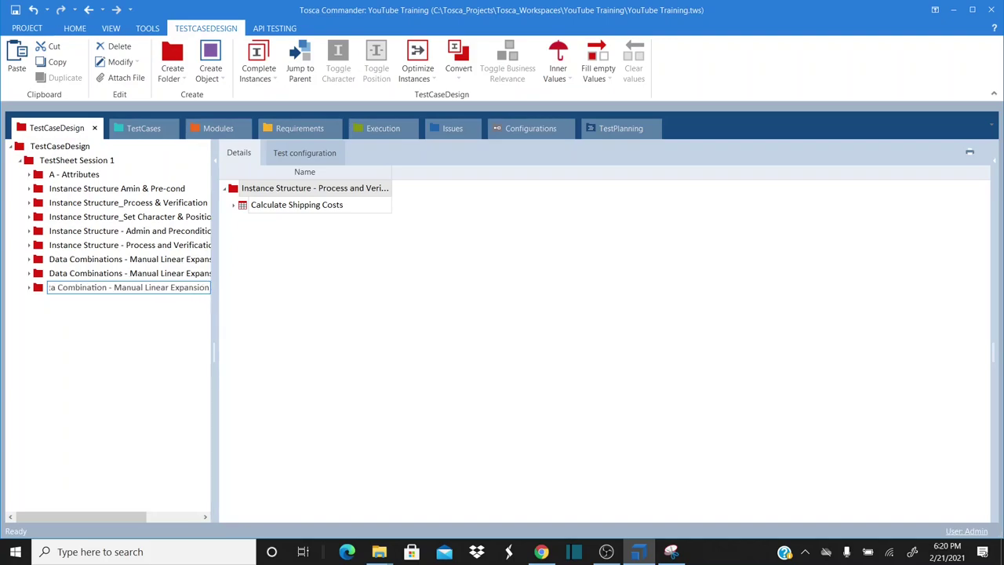
text( - Lower LE)
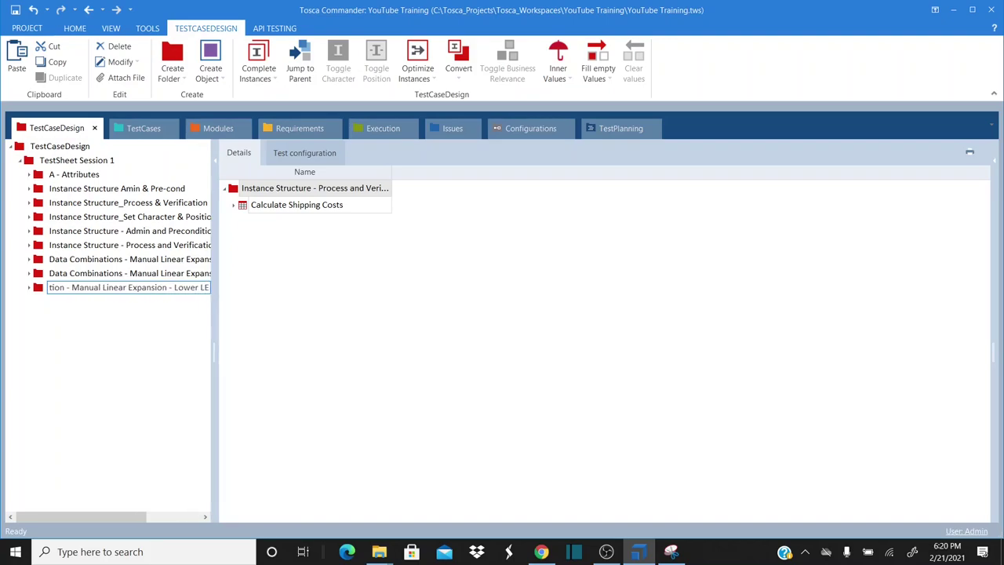
text(VEL)
key(BackSpace)
key(BackSpace)
key(BackSpace)
key(BackSpace)
text(eve)
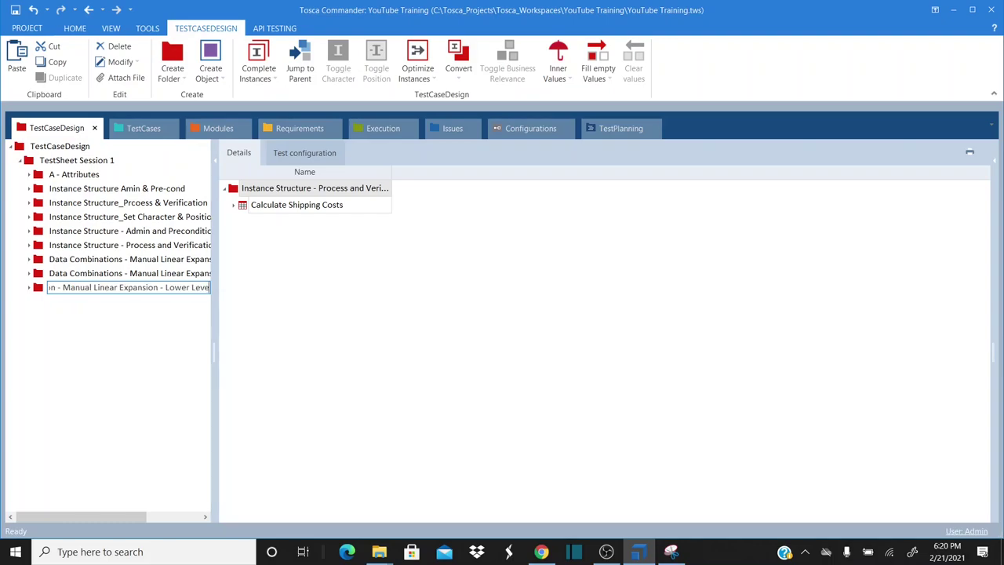
text(l)
key(Return)
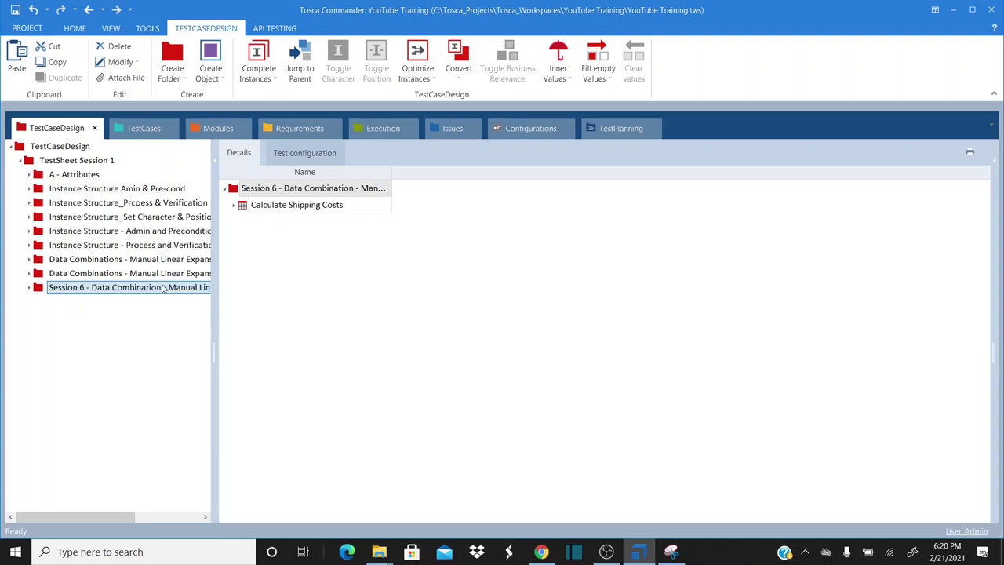
- Expand the Session 6 folder's Calculate Shipping Costs sheet down to Precondition and open its Customer attribute
click(49, 289)
click(29, 287)
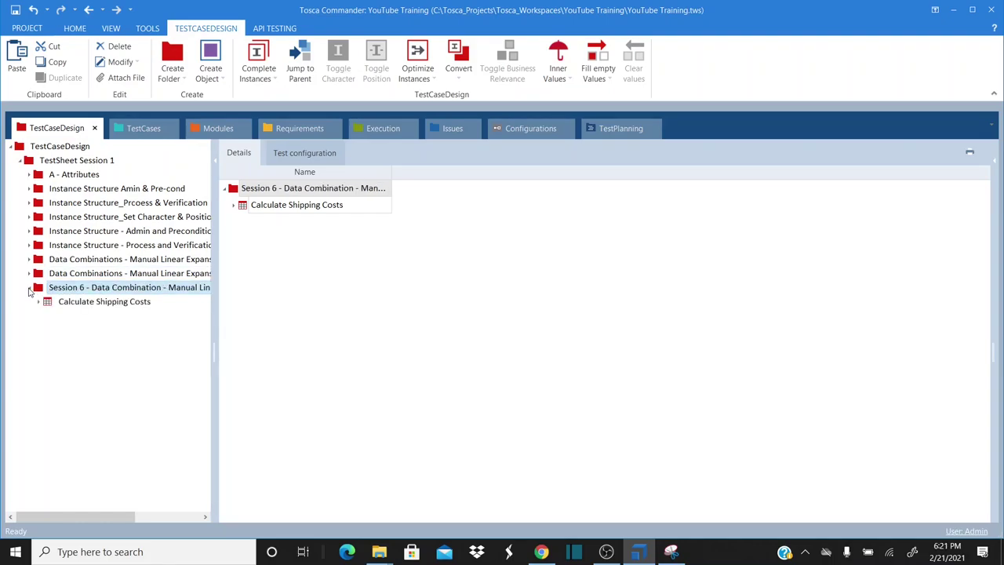
click(69, 303)
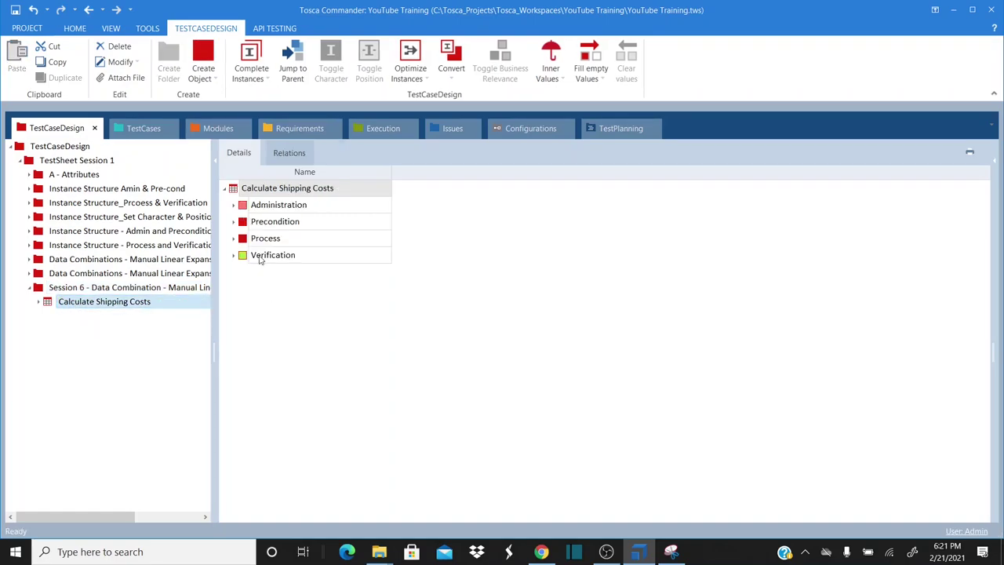
click(234, 222)
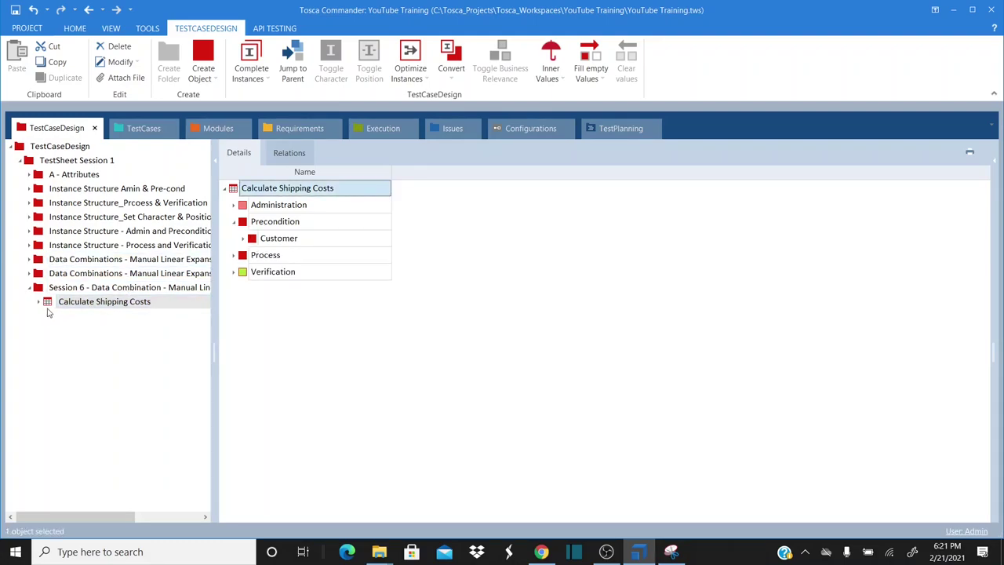
click(38, 301)
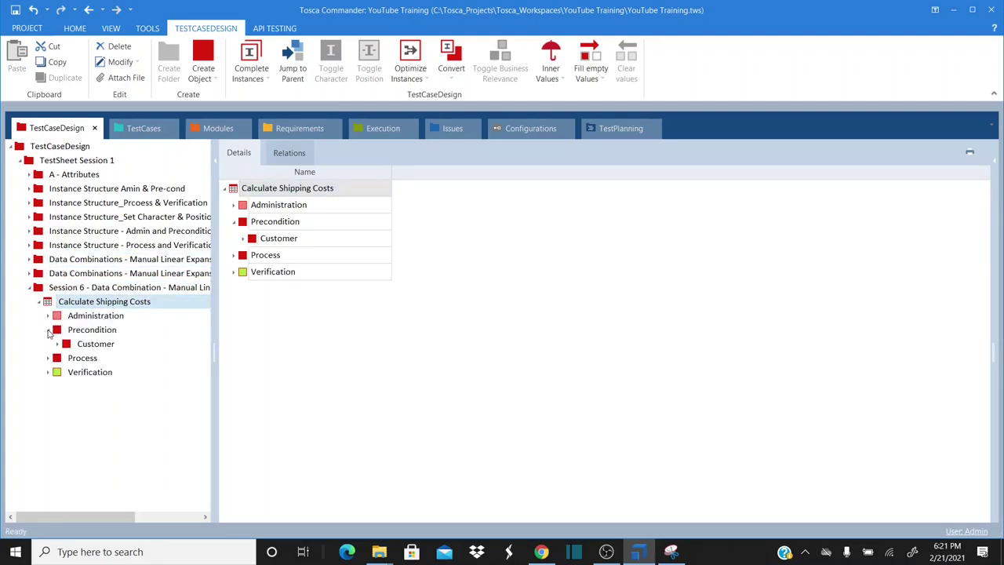
double_click(96, 344)
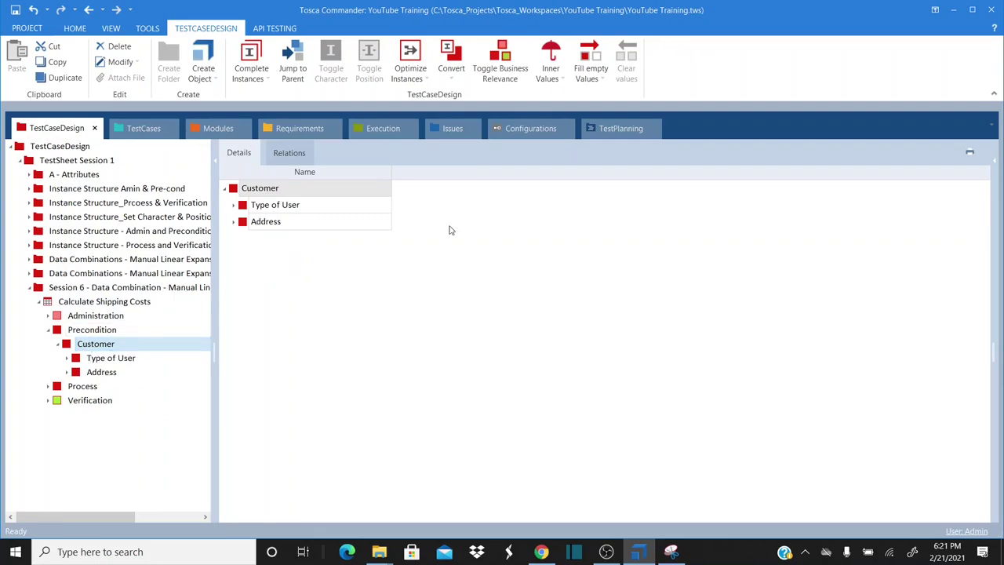
- Create an instance named "Registered | Address Available" for the Customer attribute
right_click(300, 185)
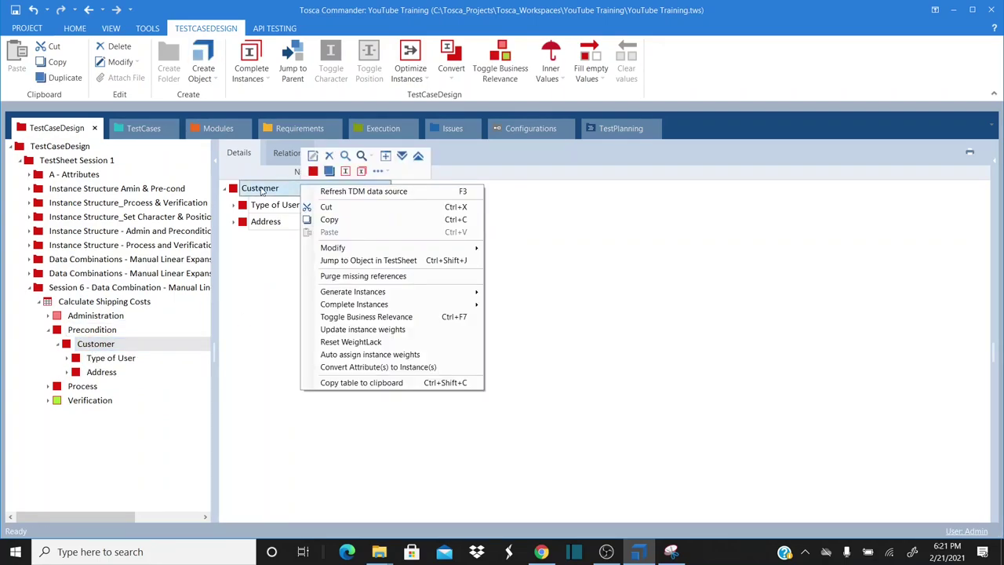
click(263, 192)
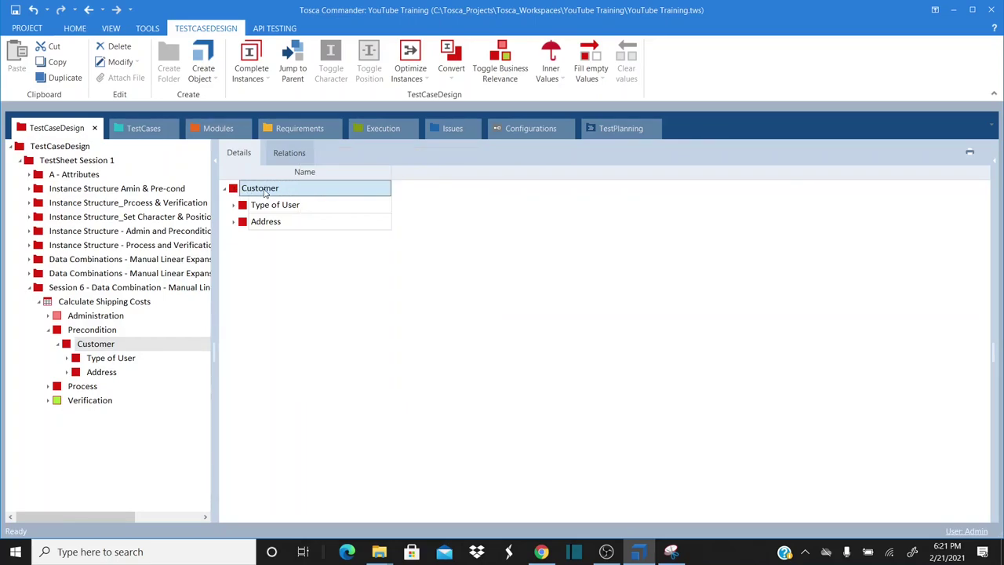
right_click(265, 194)
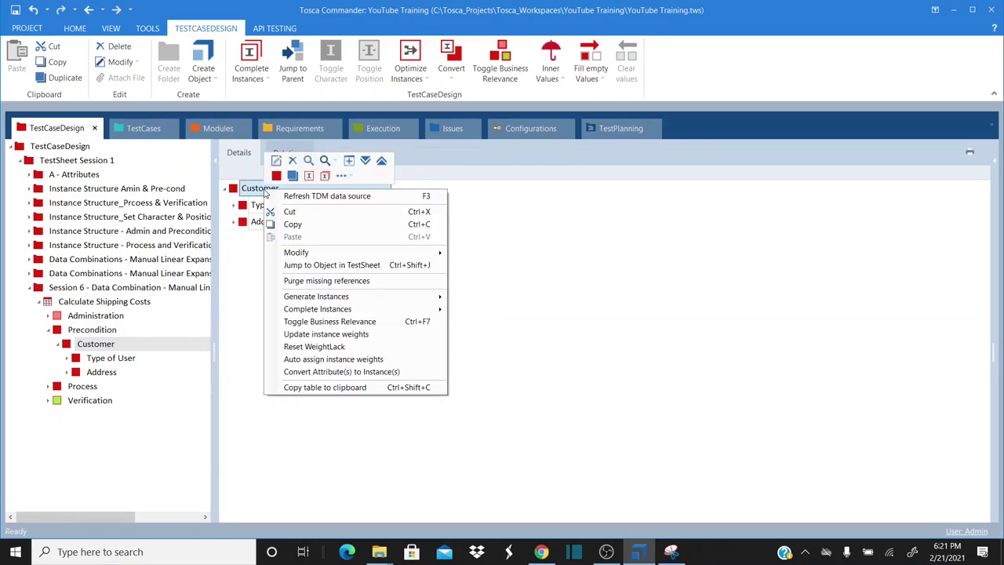
click(310, 177)
text(Reginstered)
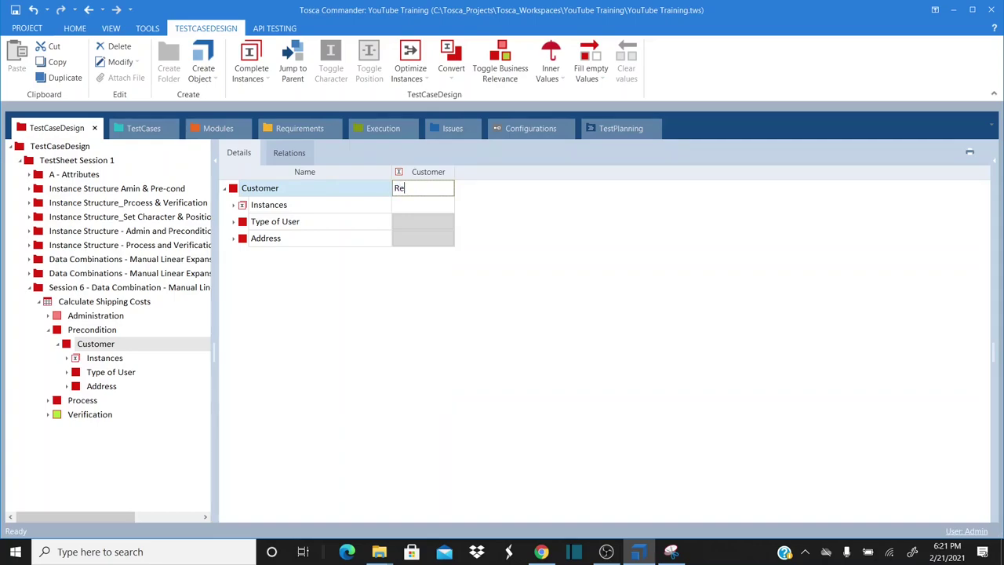
key(BackSpace)
key(BackSpace)
key(BackSpace)
key(BackSpace)
key(BackSpace)
key(BackSpace)
text(tered)
text( | Address Ava)
text(ilable)
key(Return)
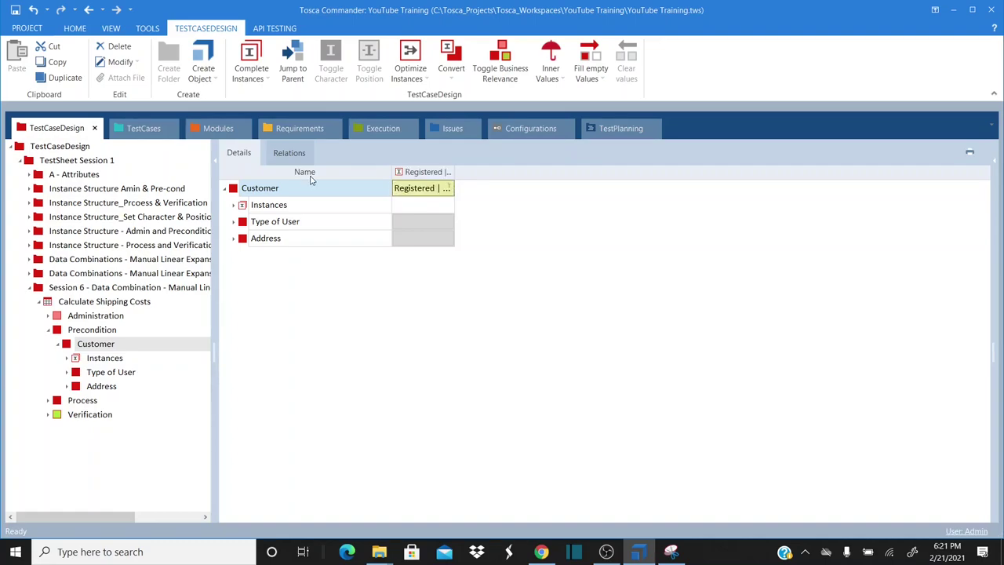
- Expand Customer's Instances, select the new instance, and widen the details columns to fit their names
right_click(344, 176)
click(405, 216)
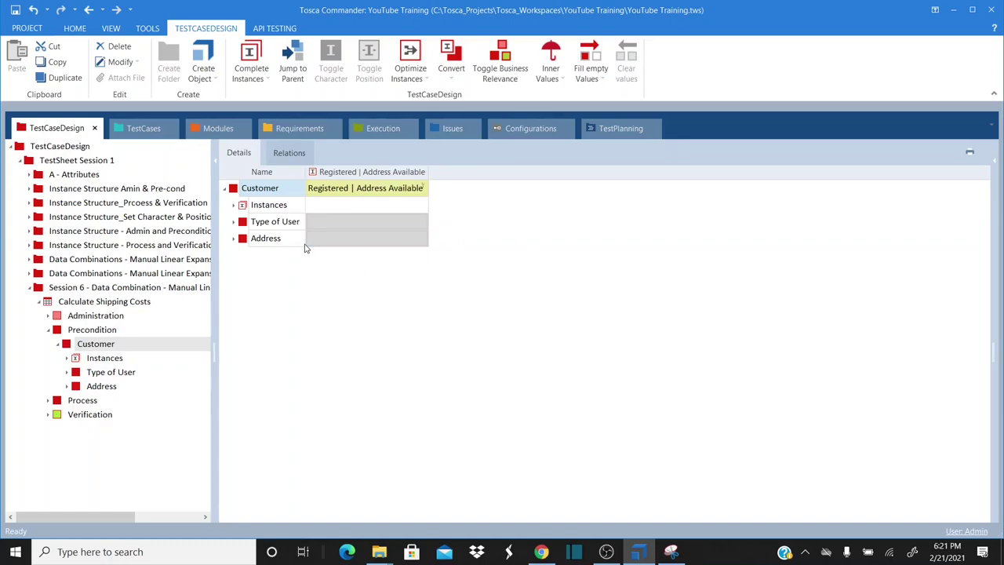
click(233, 207)
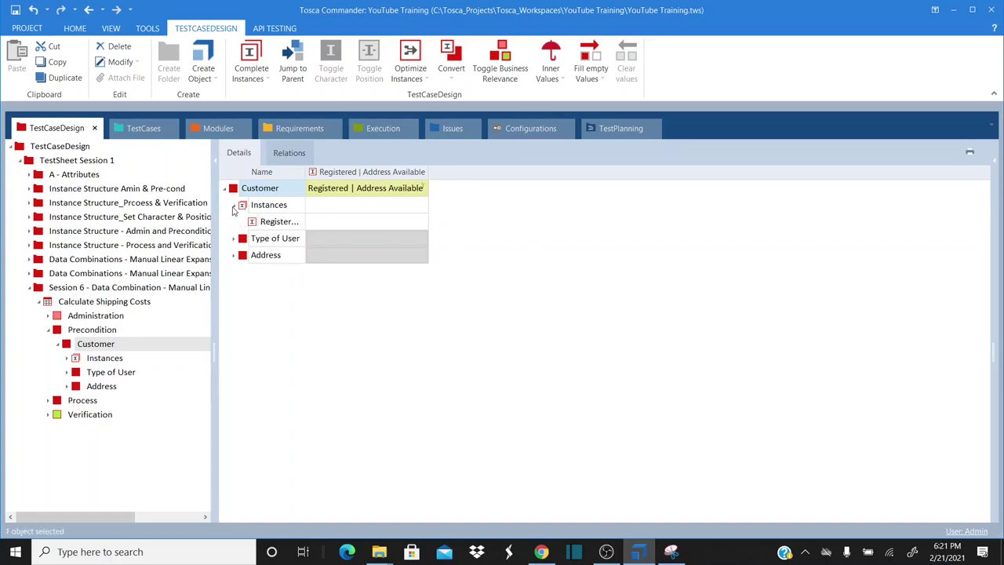
click(279, 221)
double_click(302, 177)
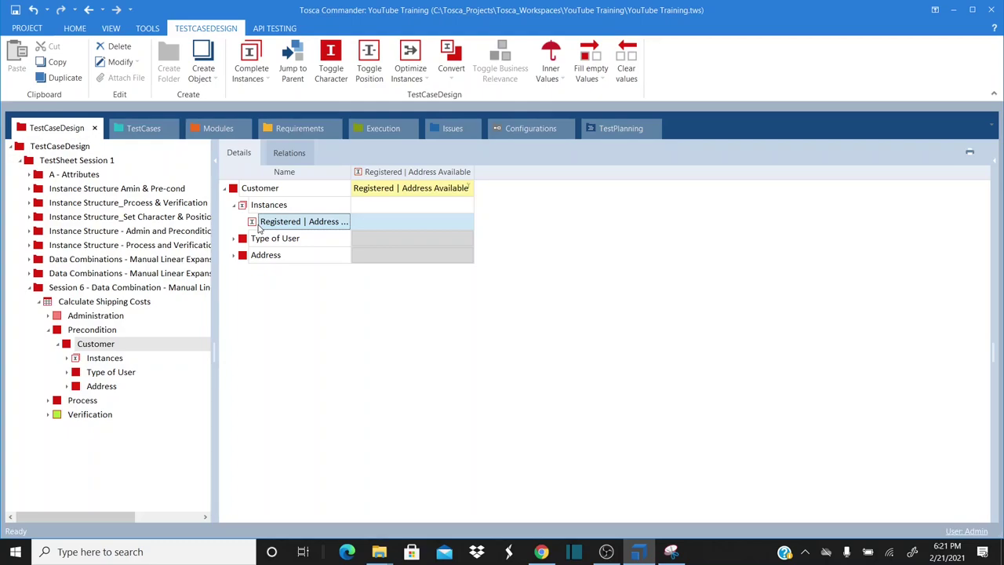
- Toggle the character of Customer's "Registered | Address Available" instance, and assign it Registered for Type of User and Available for Address
click(331, 61)
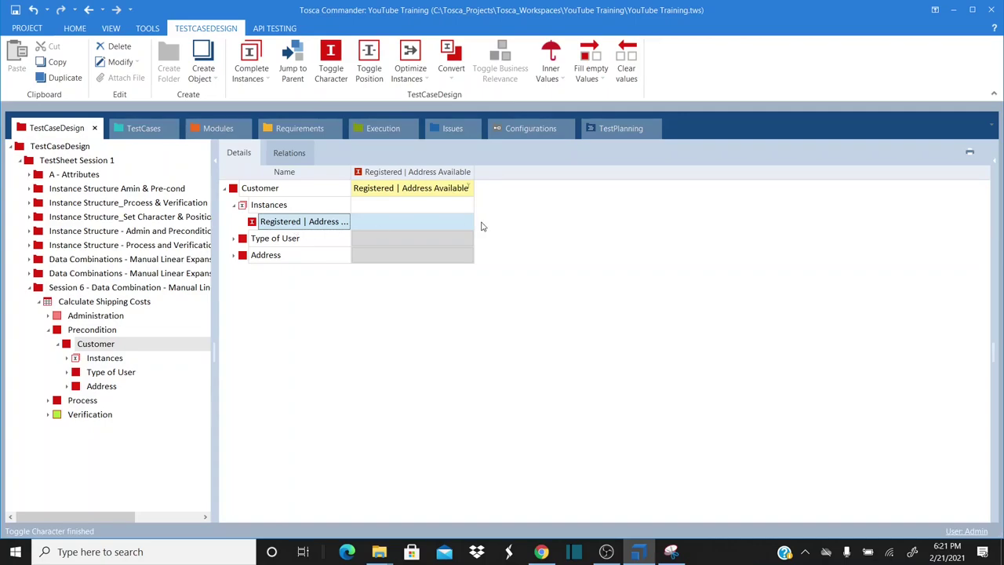
click(441, 240)
click(468, 240)
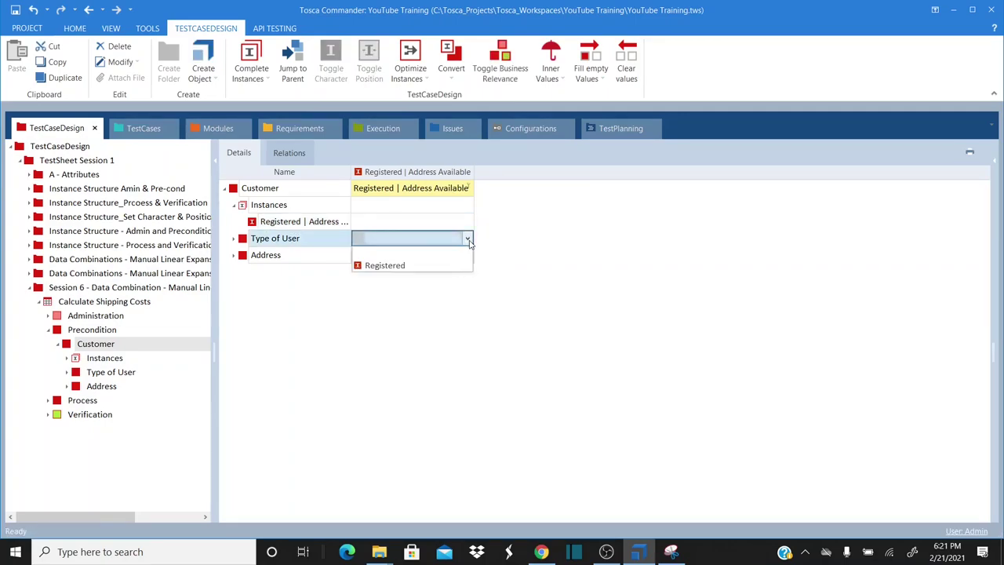
click(396, 267)
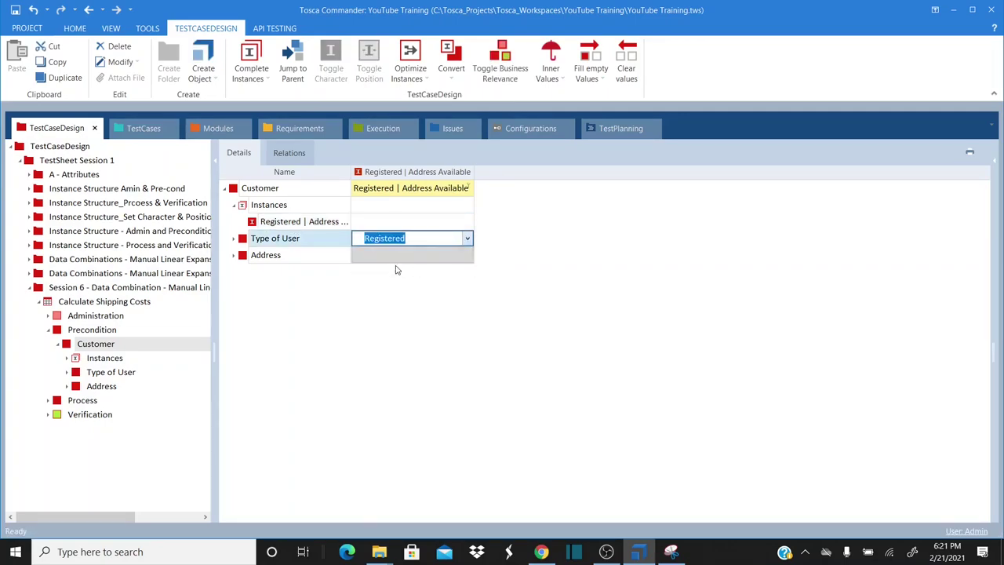
click(457, 256)
click(468, 257)
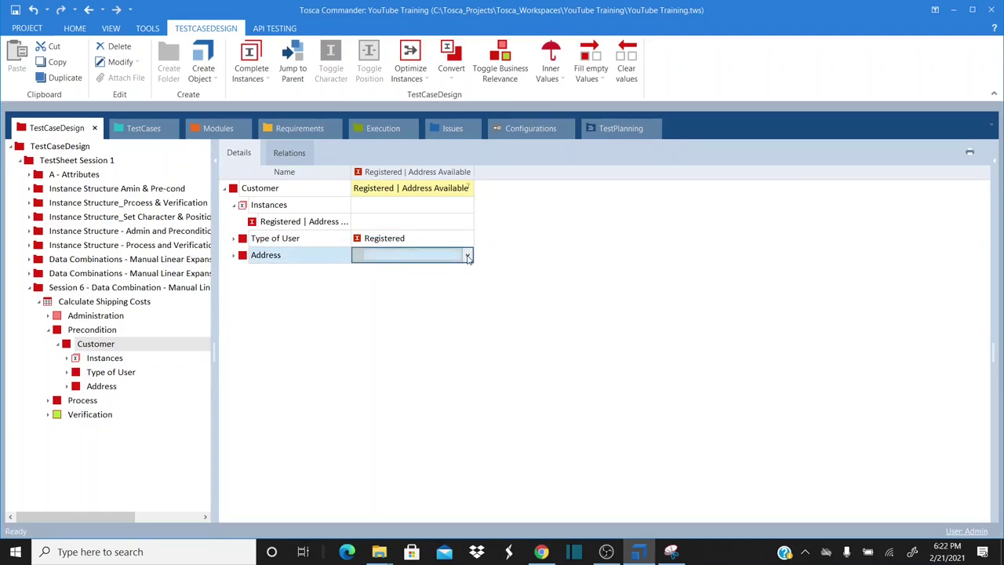
click(394, 284)
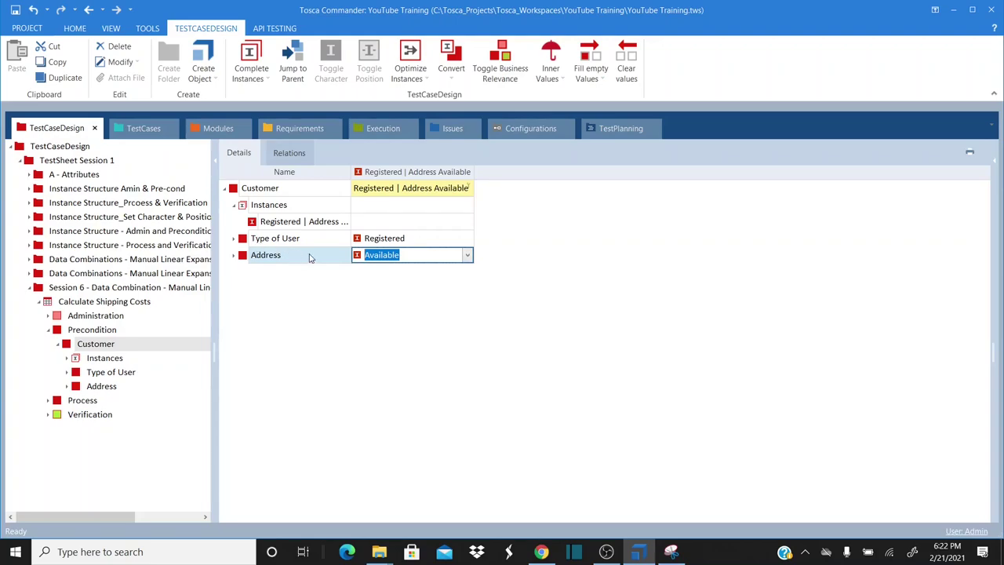
- Collapse Customer, expand Process, and open its Ordered Products attribute to check the Product sub-attributes
click(58, 345)
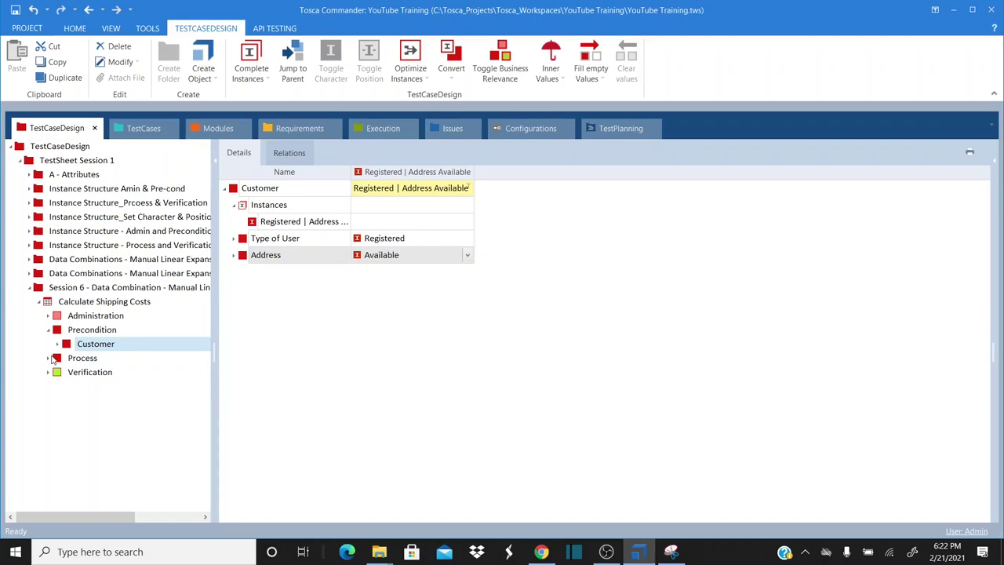
click(48, 359)
click(91, 375)
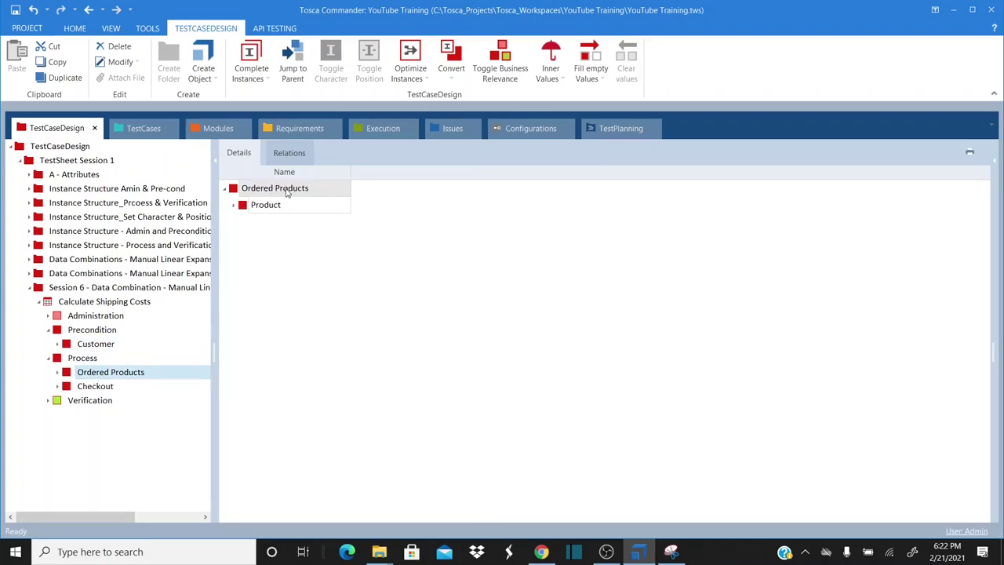
click(234, 206)
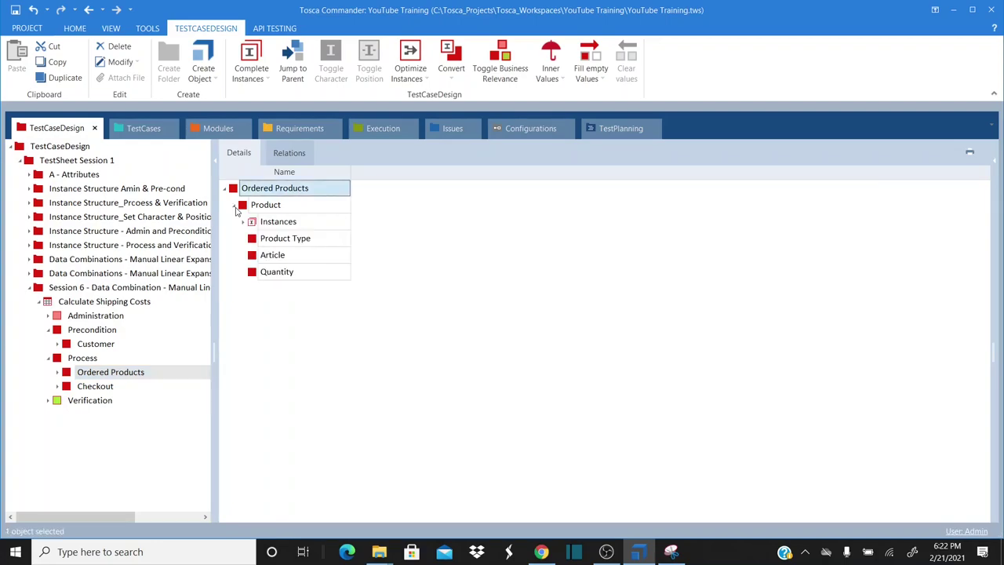
click(234, 205)
- Create an instance named "Physical" for the Ordered Products attribute
click(301, 190)
right_click(301, 190)
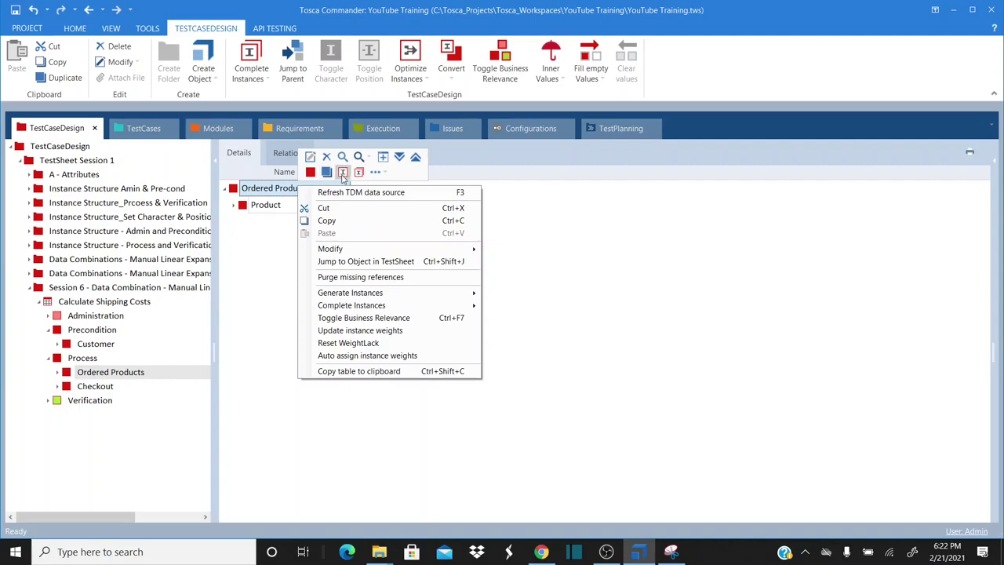
click(346, 178)
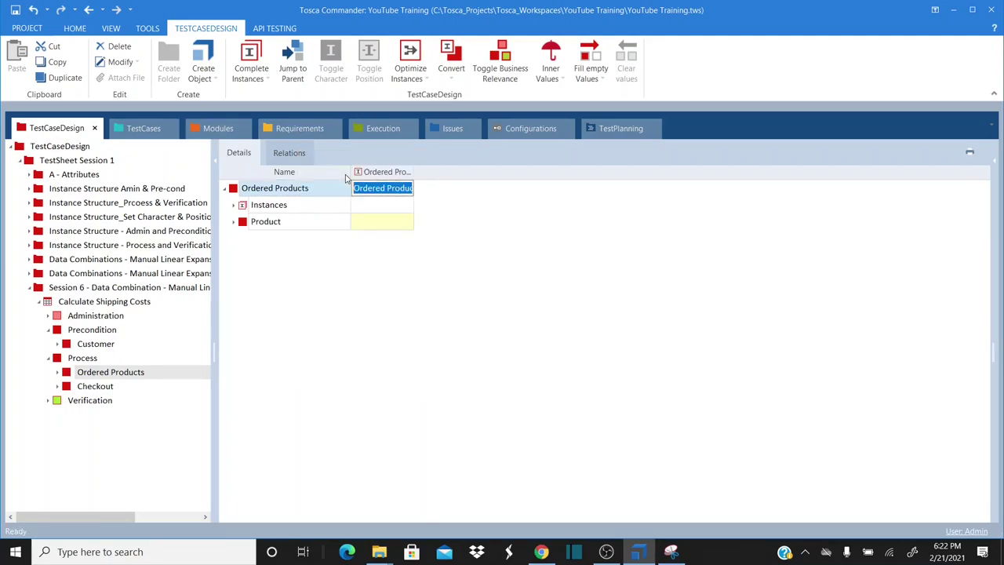
text(Physica)
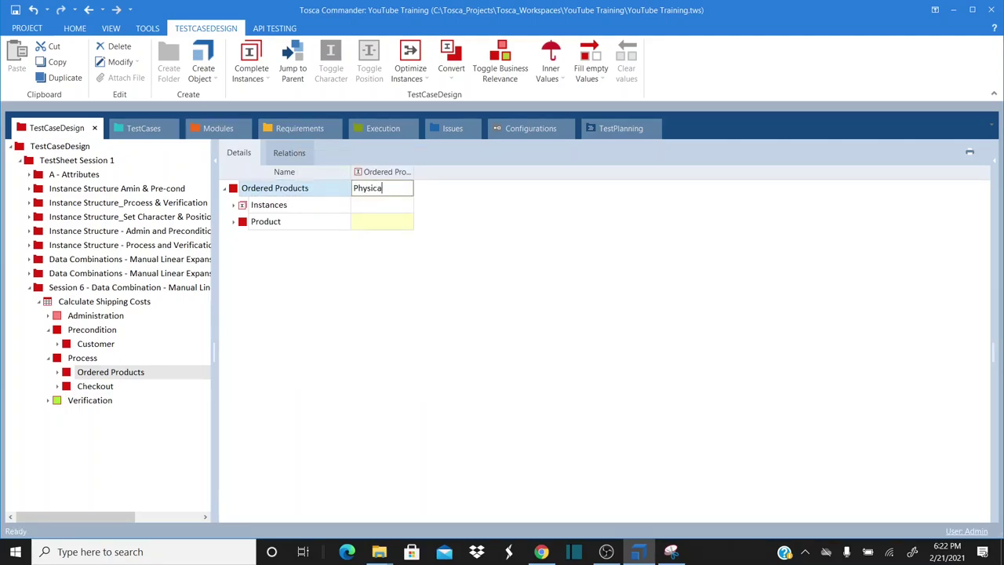
text(l)
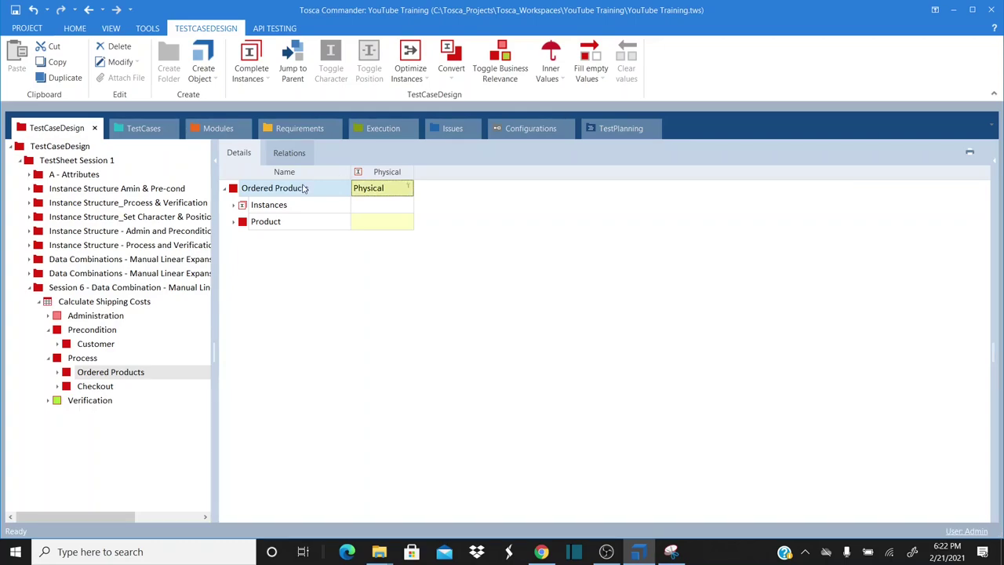
- Add a second Ordered Products instance named "Digital"
right_click(346, 182)
click(348, 171)
text(D)
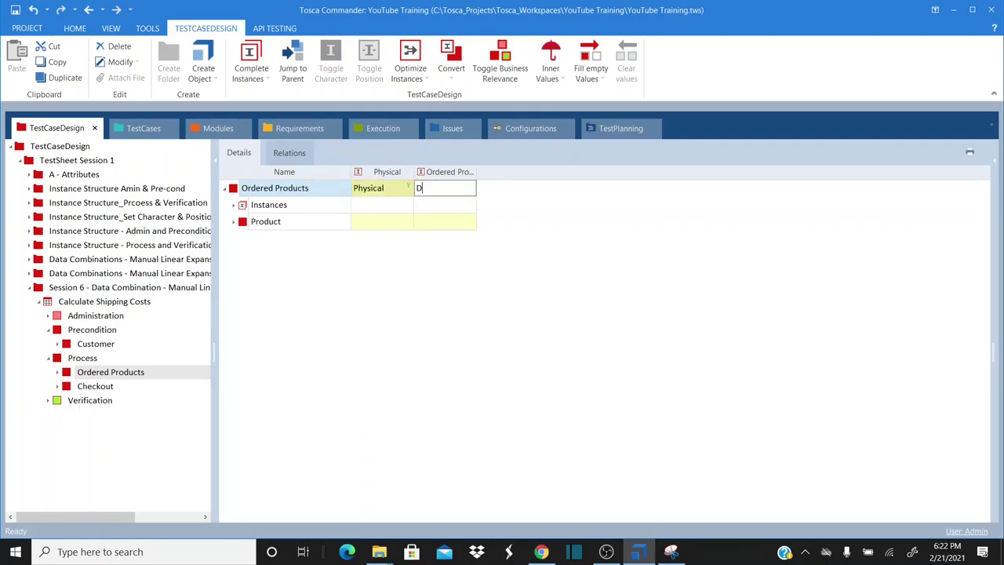
text(iginatll)
key(Return)
- Add a third Ordered Products instance named "Free Shipping"
right_click(308, 193)
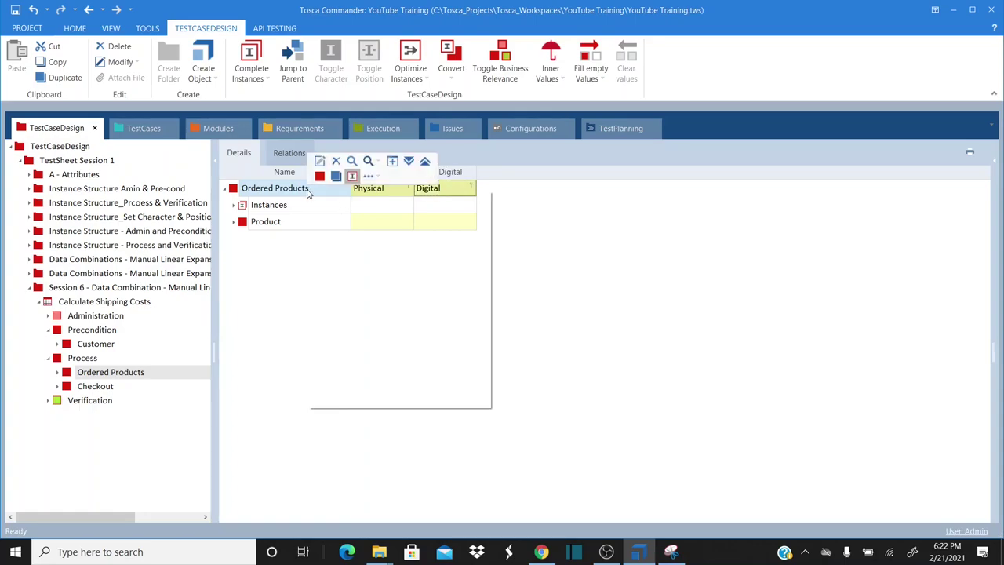
click(353, 176)
text(F)
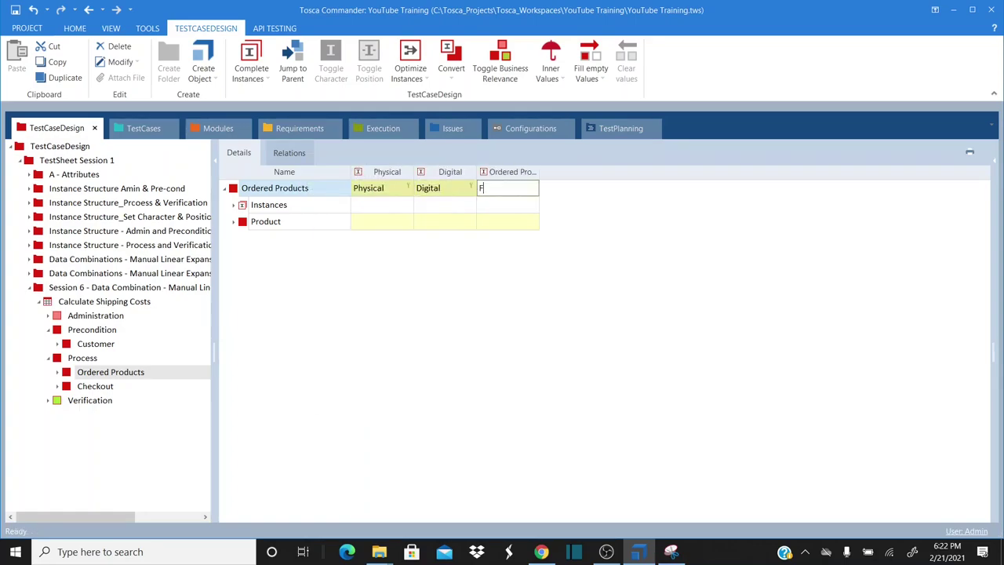
text(ree Shipping)
key(Return)
- Add a fourth Ordered Products instance named "Free Shipping|Boundary"
right_click(328, 190)
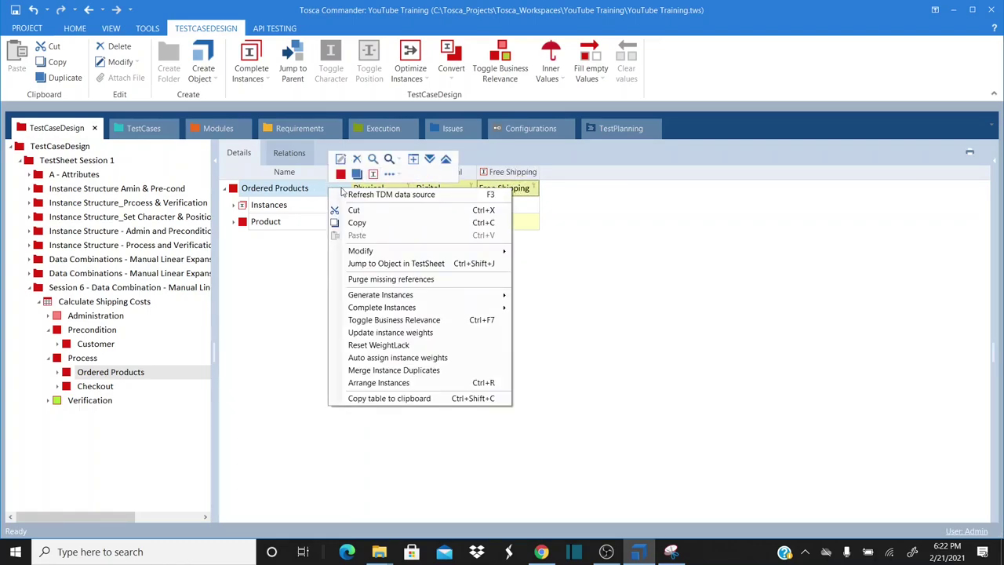
click(374, 179)
text(Free Shipping)
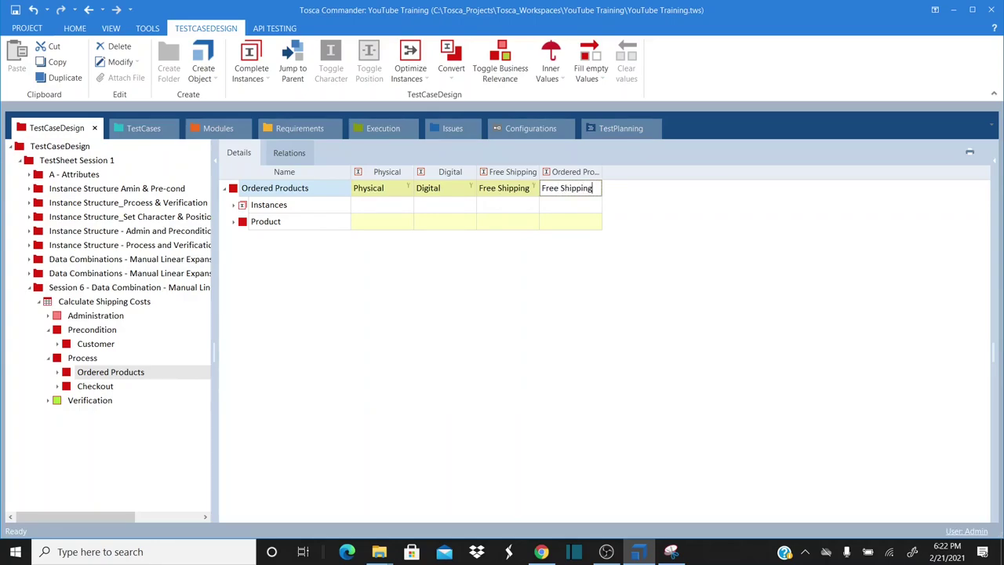
text(|Boundary)
key(Return)
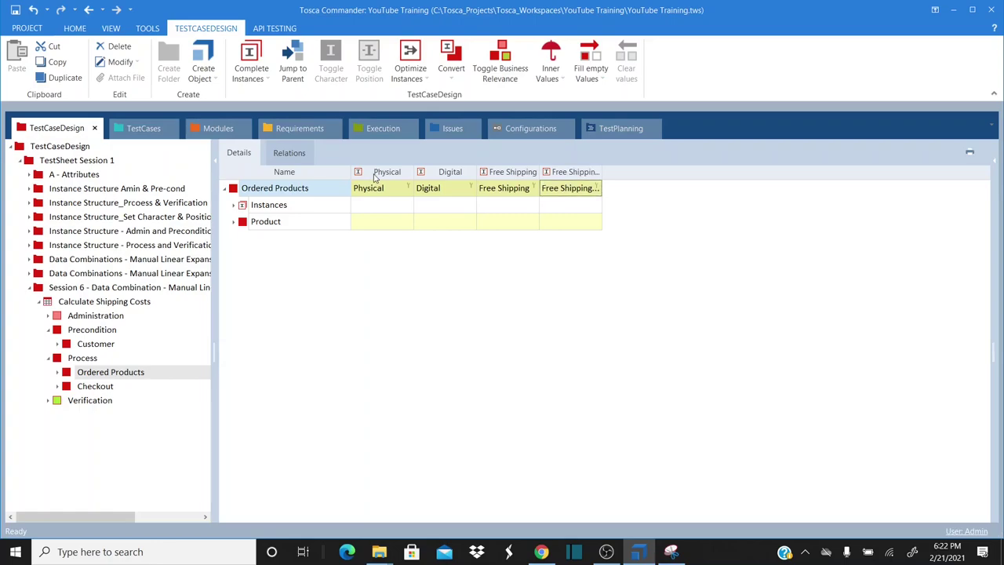
- Add an Ordered Products instance named "Shipping Costs Applied | Boundary" and best-fit all columns to their contents
right_click(280, 193)
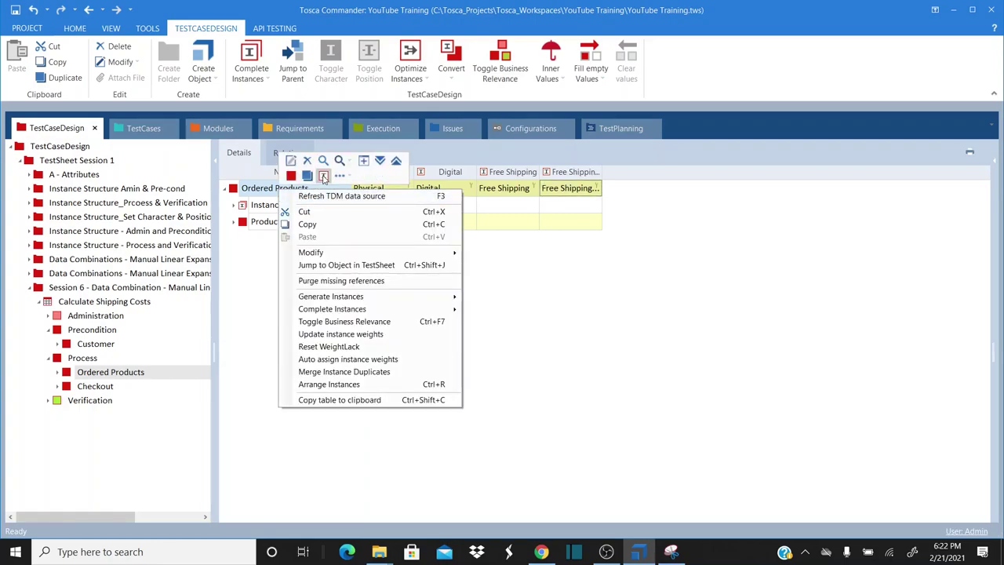
click(324, 178)
text(Shipping Co)
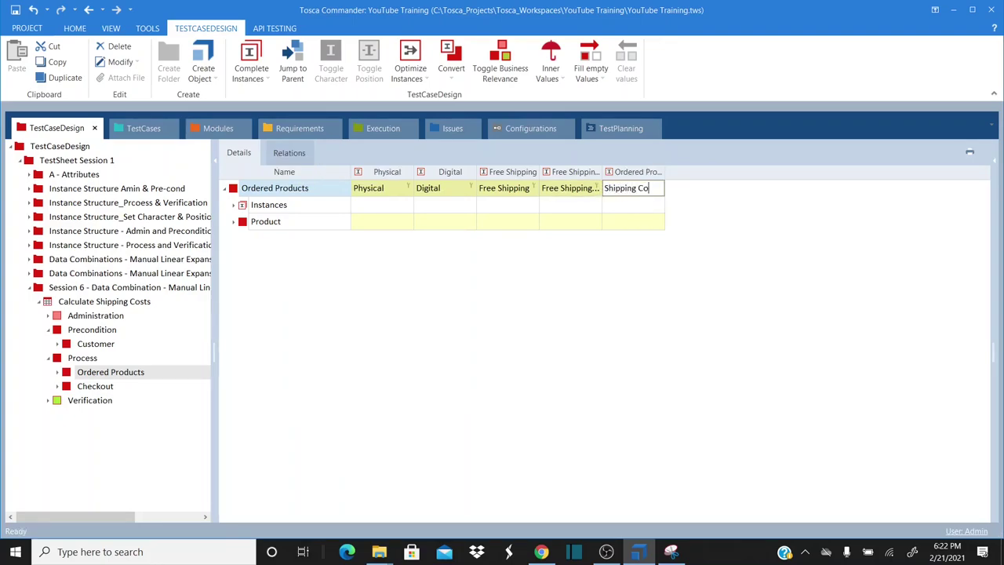
text(sts Appl)
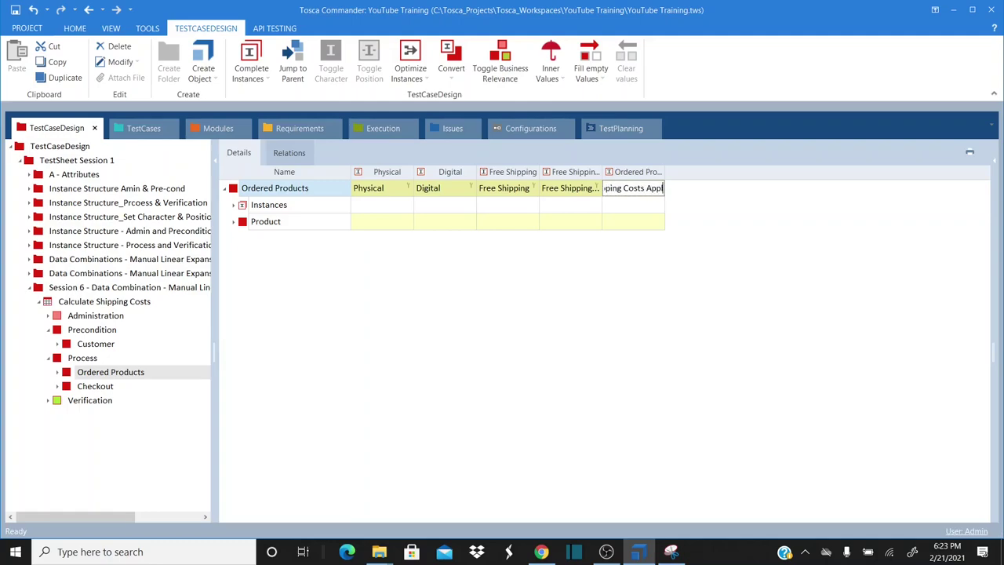
text(ied | Boundaries)
click(323, 180)
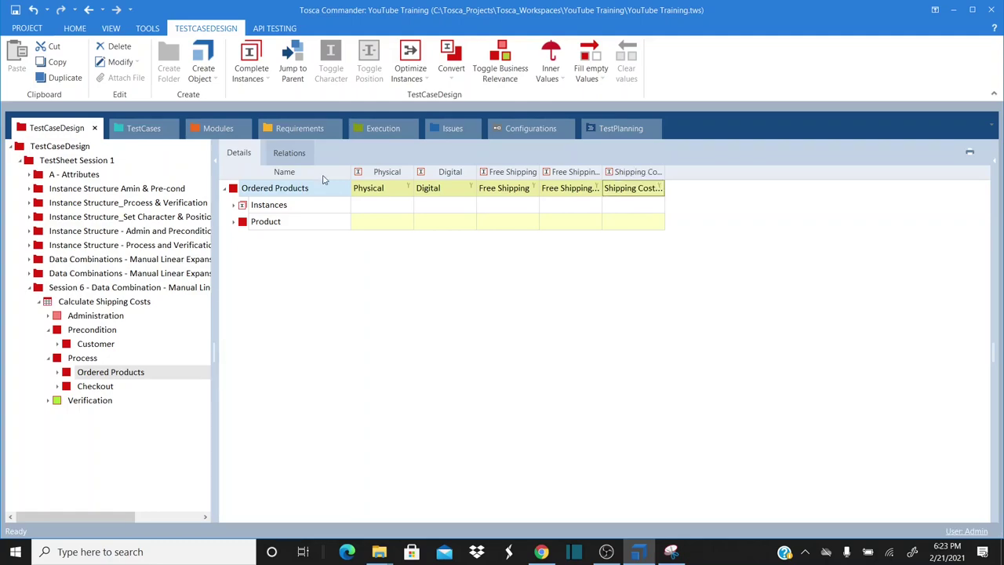
right_click(392, 173)
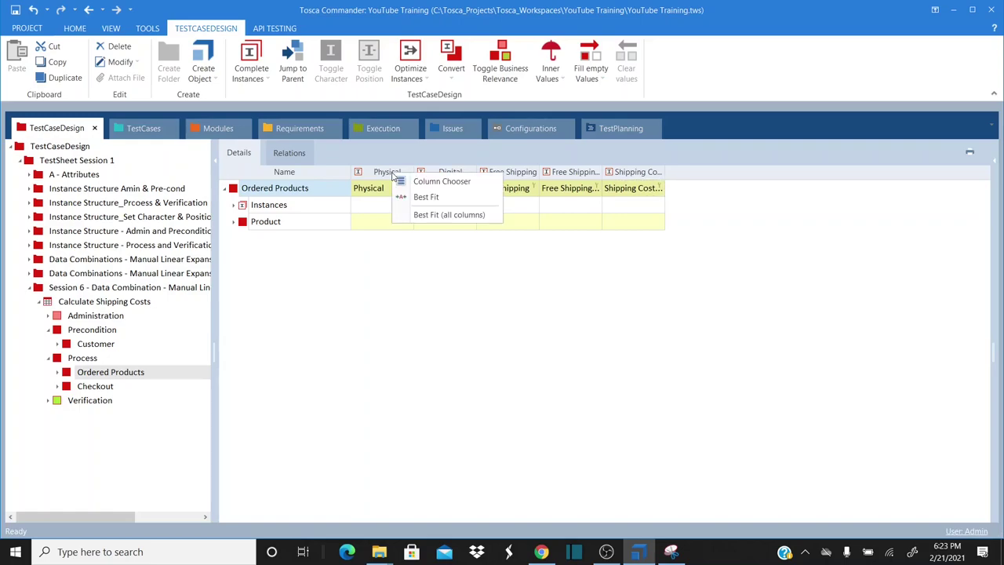
click(449, 215)
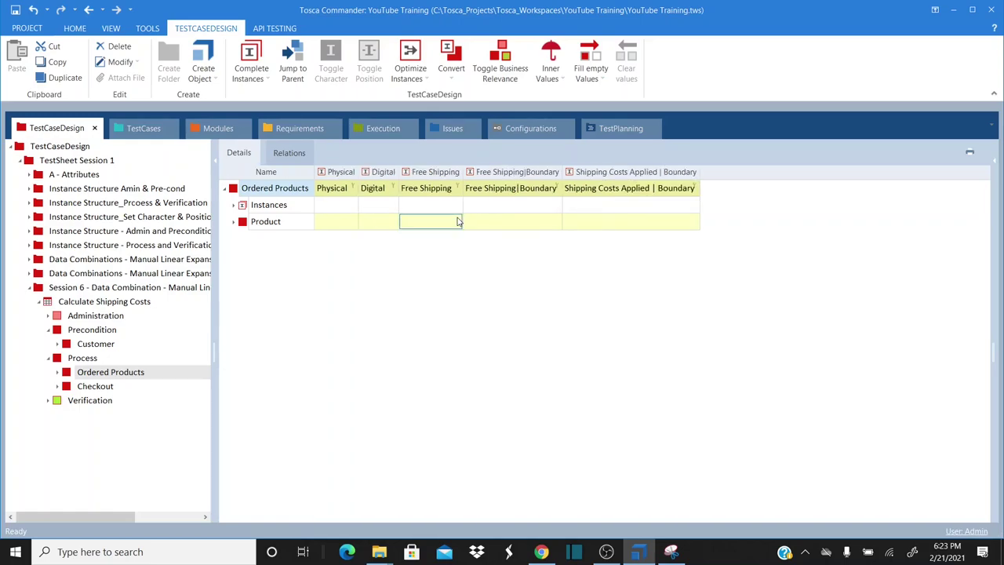
- Assign the Product values Physical, Digital and FreeShippping to the Physical, Digital and Free Shipping instances respectively
click(353, 223)
click(352, 222)
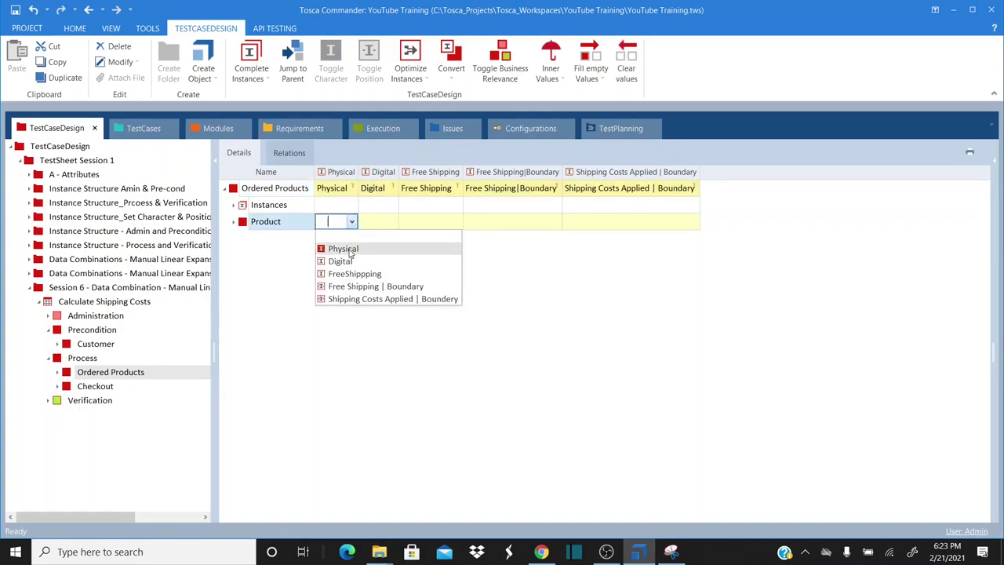
click(350, 250)
click(392, 222)
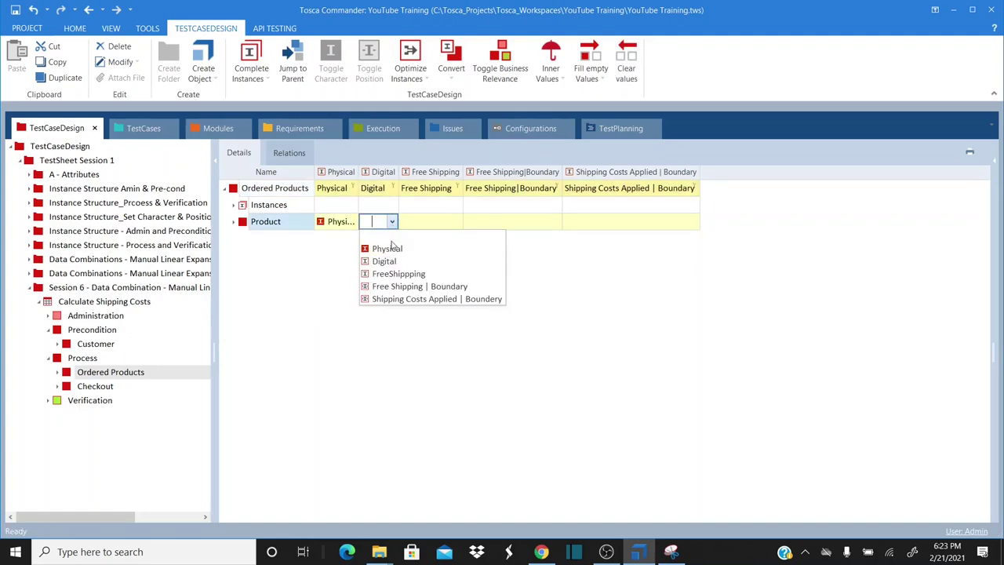
click(386, 261)
click(457, 224)
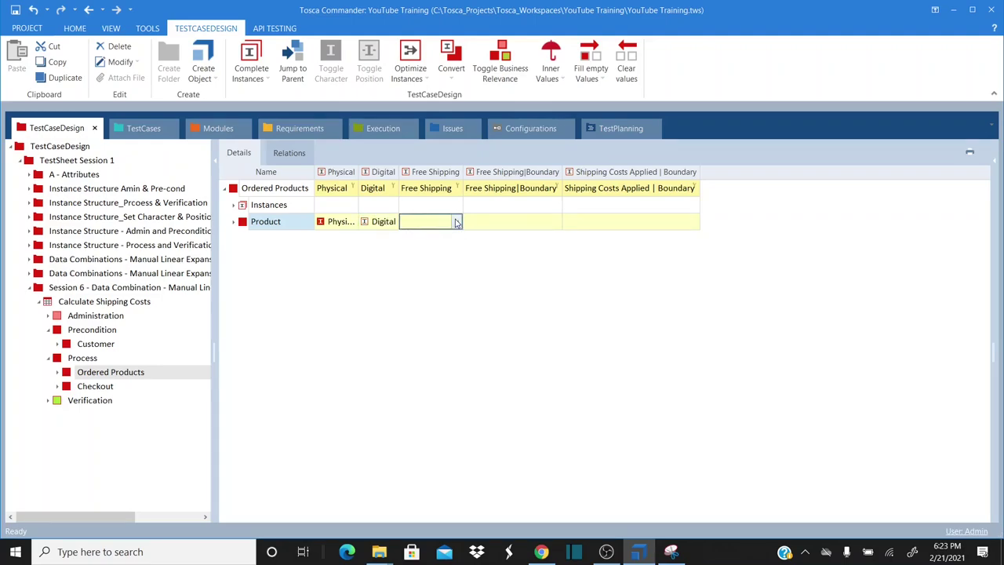
click(457, 223)
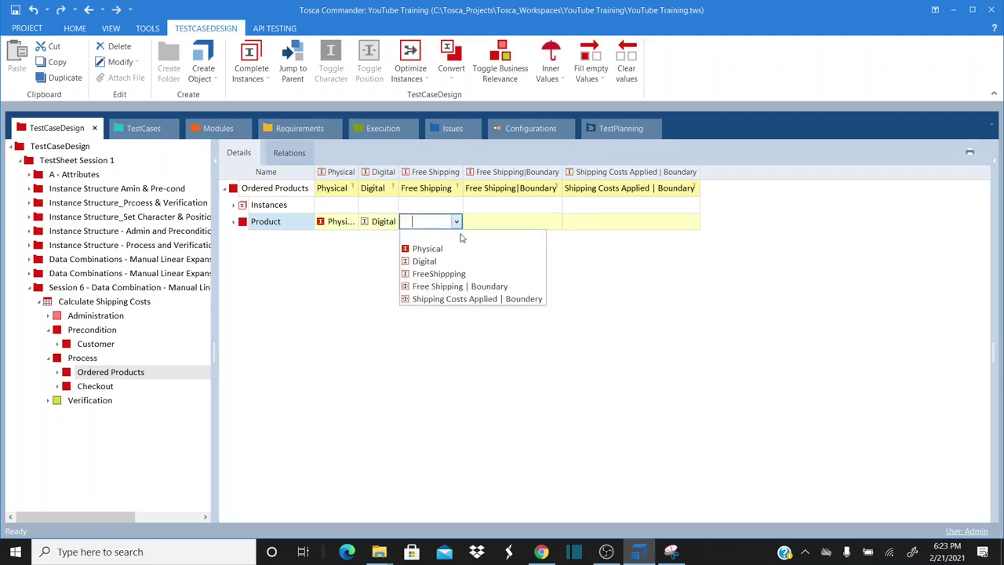
click(433, 274)
- Set Product to "Free Shipping | Boundary" and "Shipping Costs Applied | Boundery" for the two corresponding boundary instances
click(556, 223)
click(556, 223)
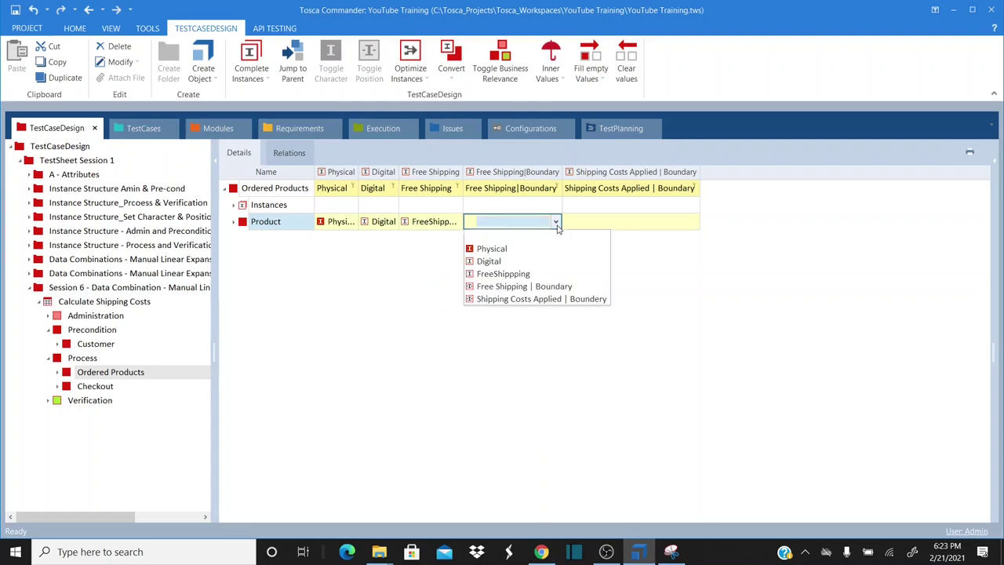
click(542, 286)
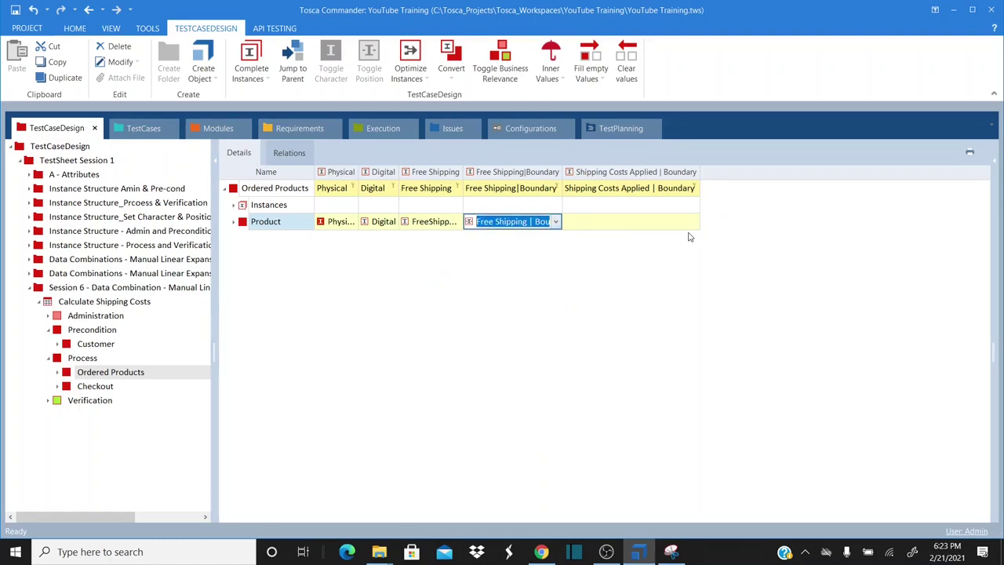
click(692, 224)
click(693, 224)
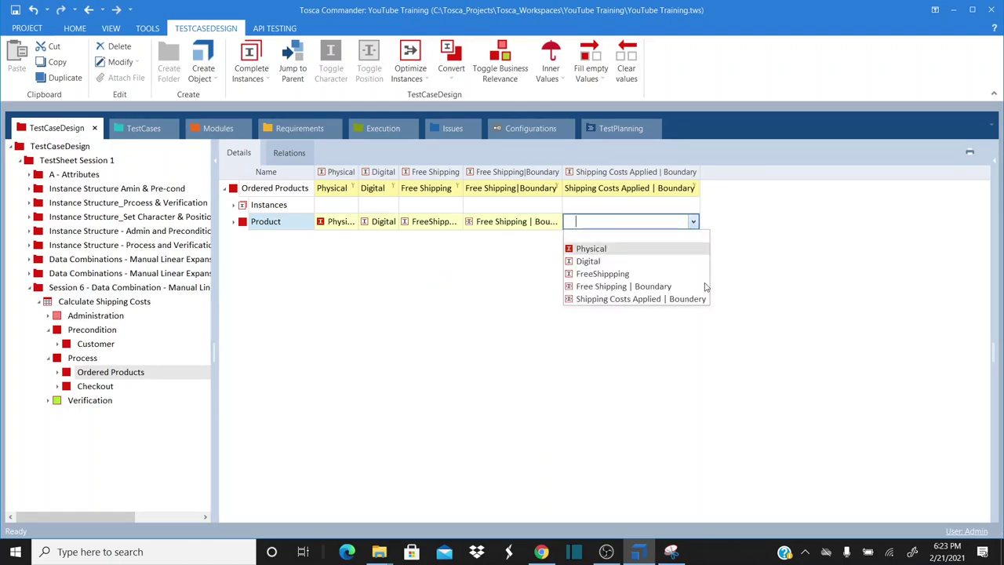
click(669, 300)
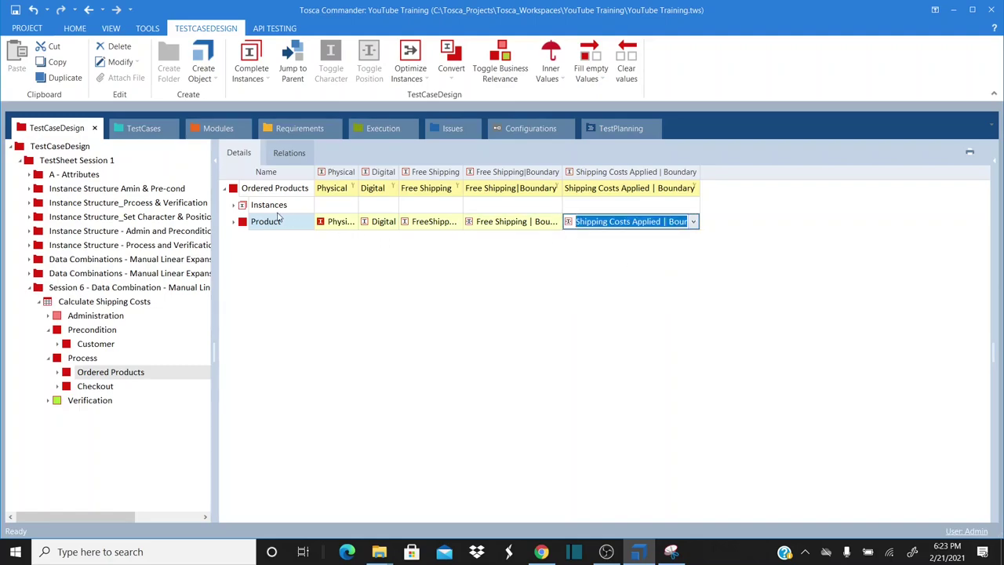
click(295, 281)
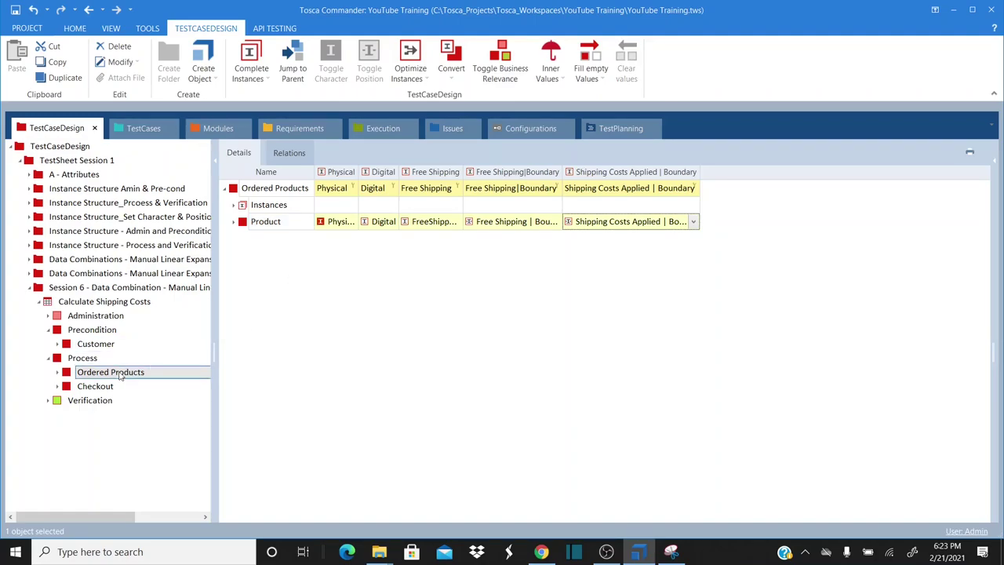
- Add an instance named "Visa Card" to the credit card attribute of Payment Method, under Checkout
click(58, 385)
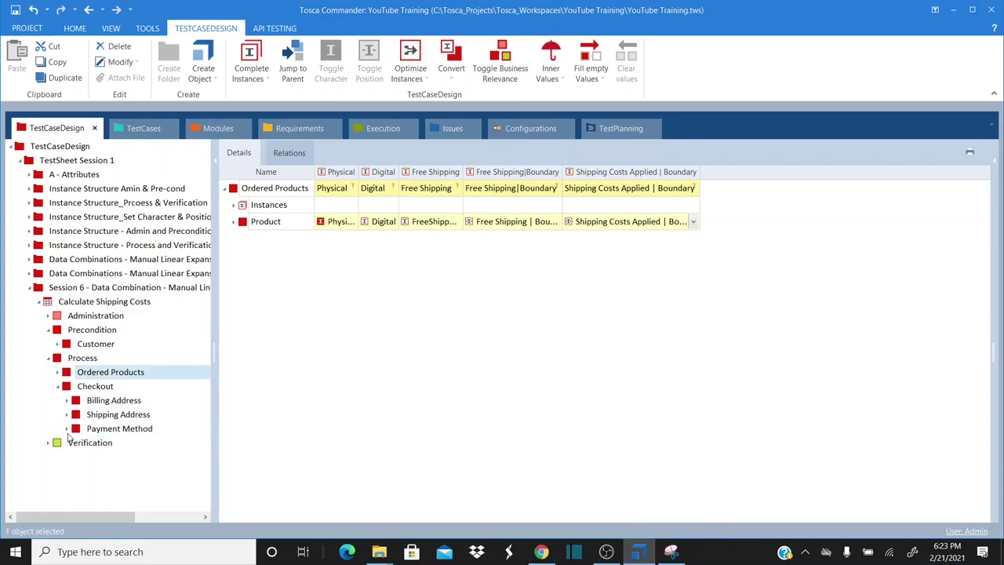
click(68, 428)
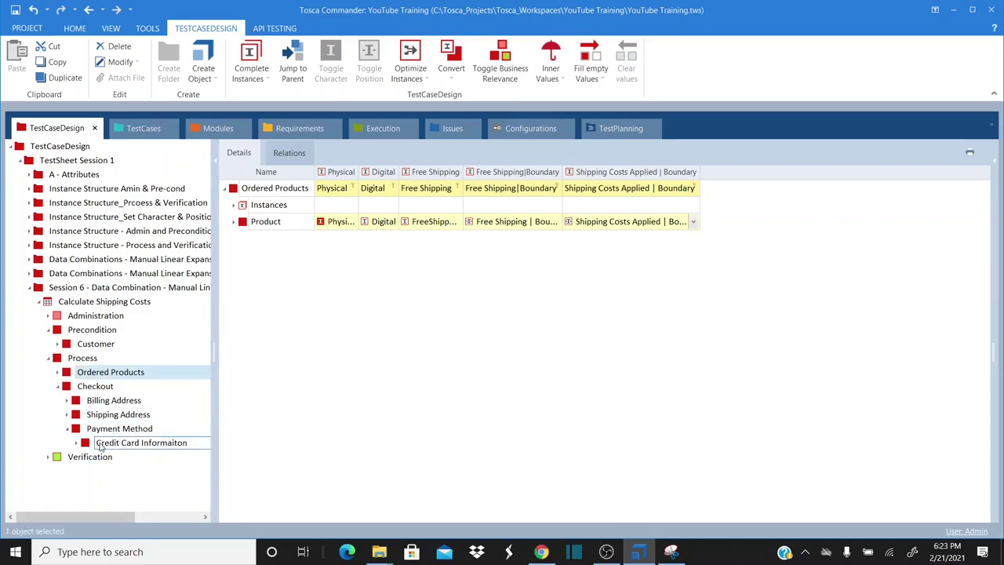
click(100, 443)
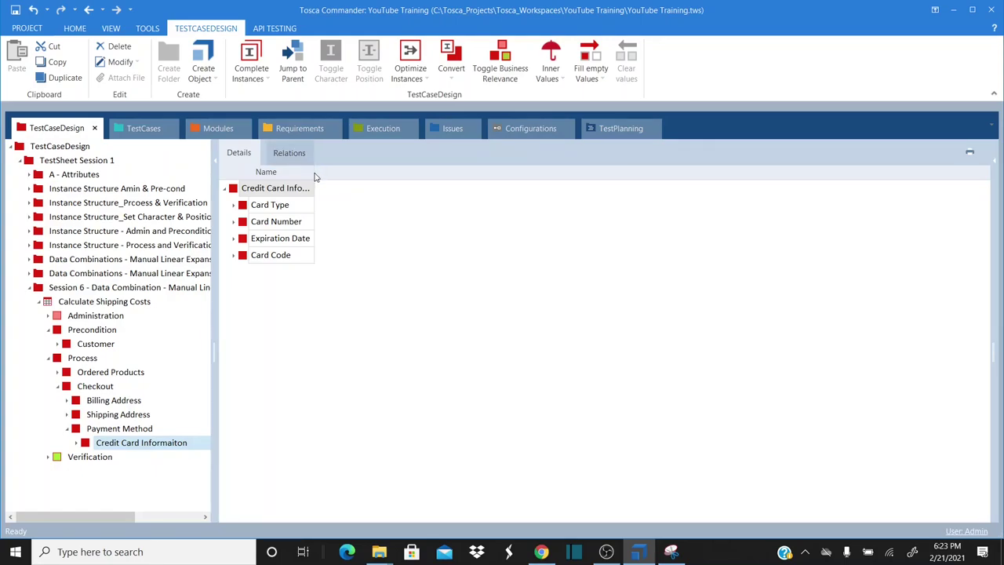
drag(314, 177, 369, 181)
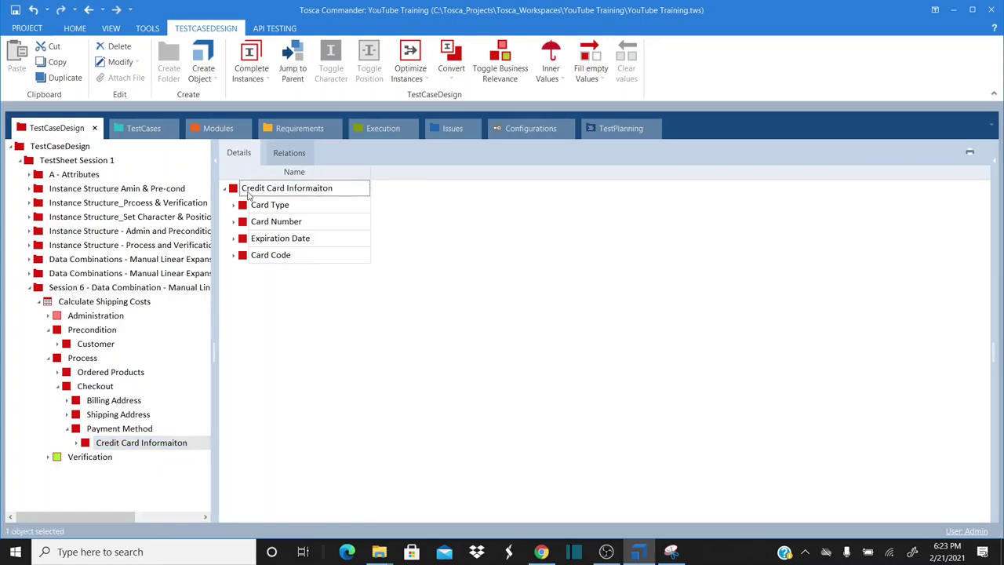
right_click(248, 195)
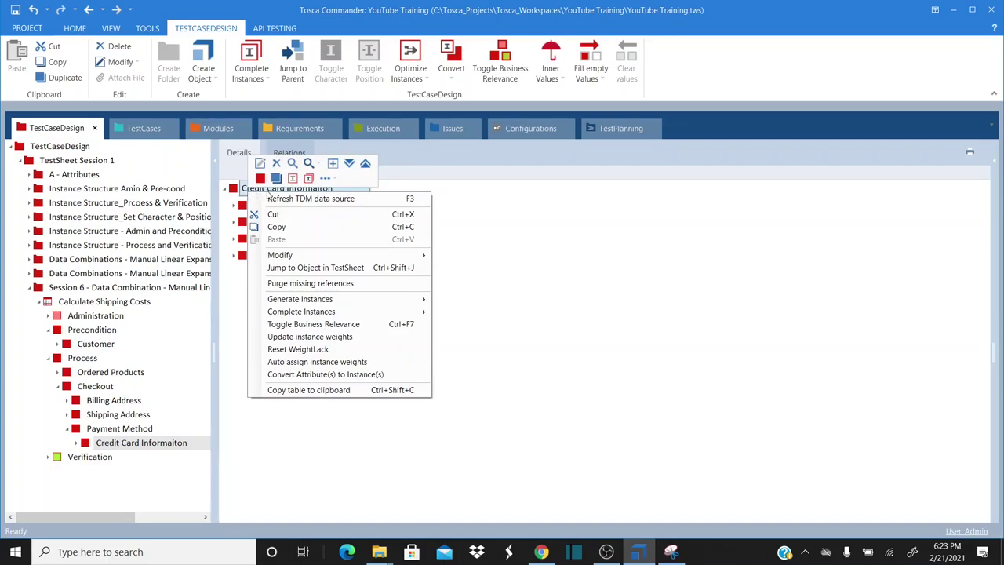
click(292, 179)
text(Visa)
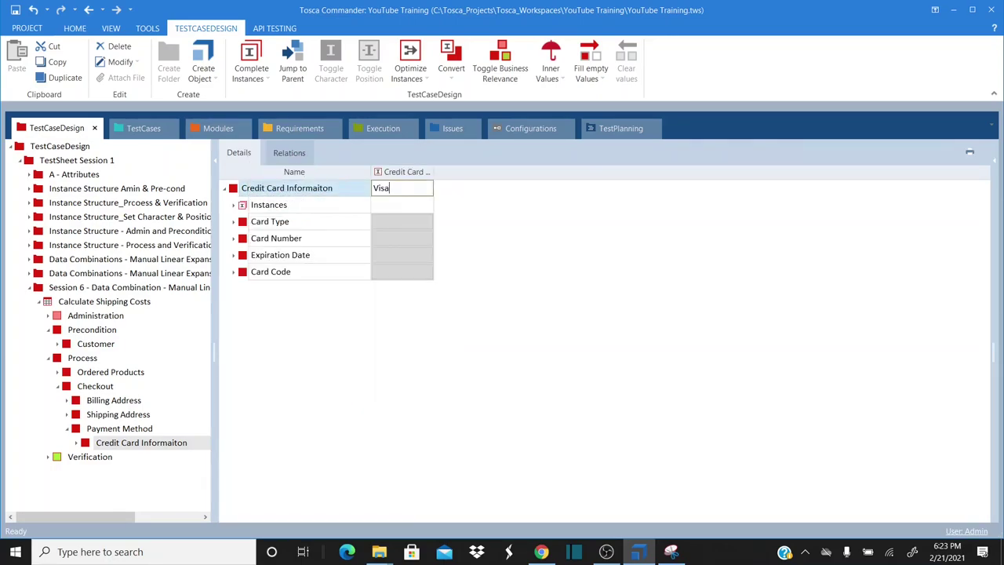
text( Card)
key(Return)
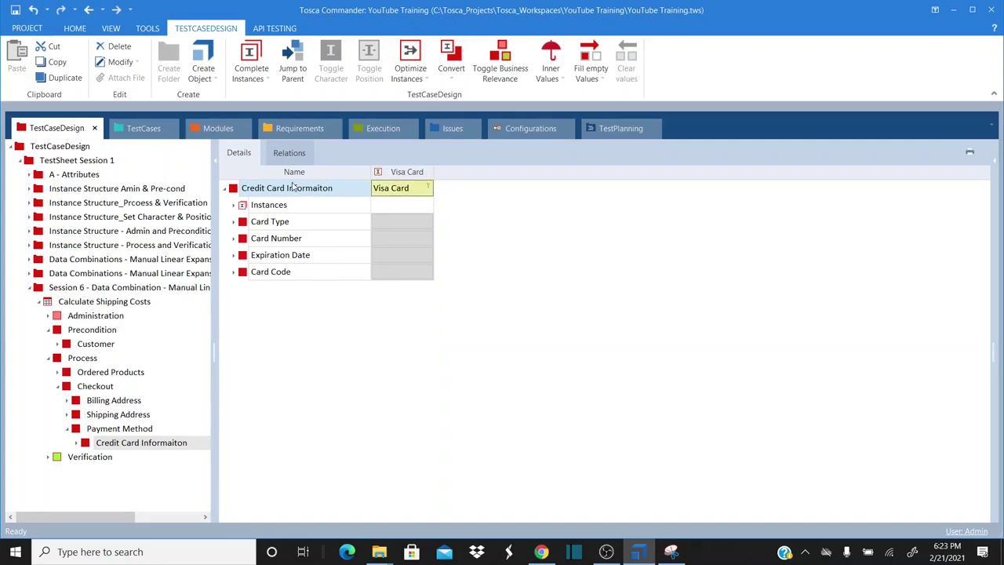
- Toggle the Visa Card instance's character to the solid red type and set its Card Type to Visa
click(233, 205)
click(275, 222)
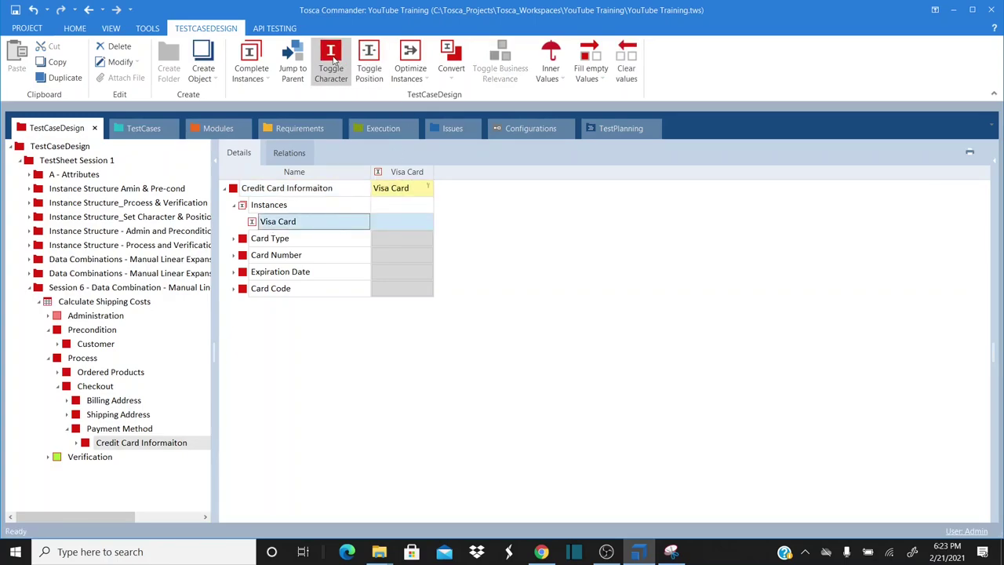
click(424, 239)
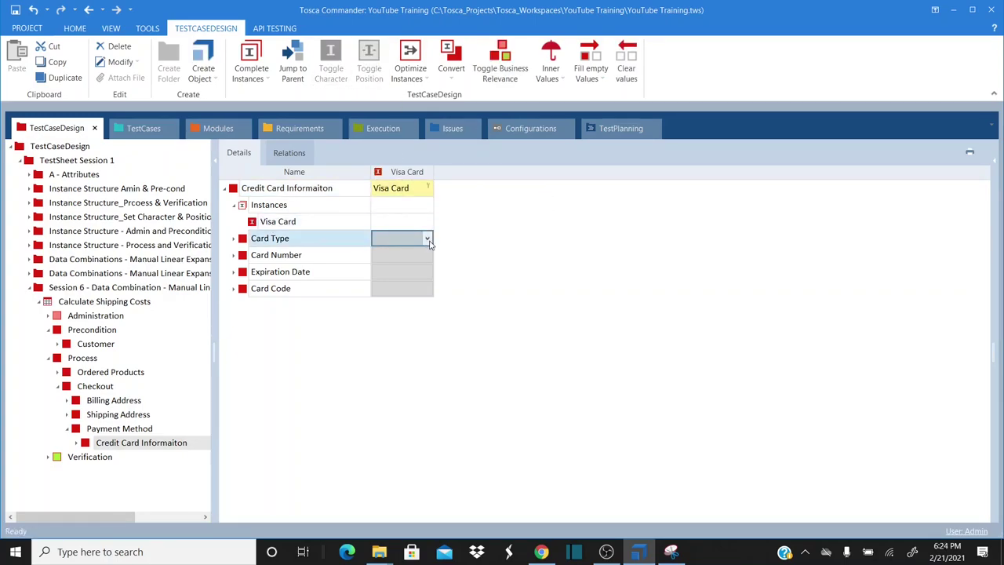
click(427, 239)
click(431, 260)
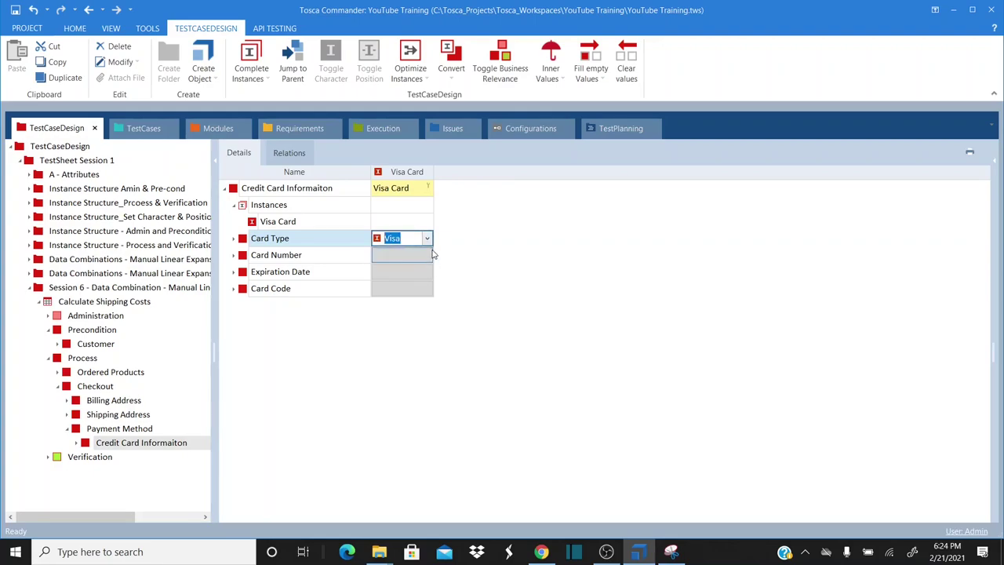
- Assign the available card number to the Visa Card instance and set Expiration Date to "Expires in Two Years"
click(429, 258)
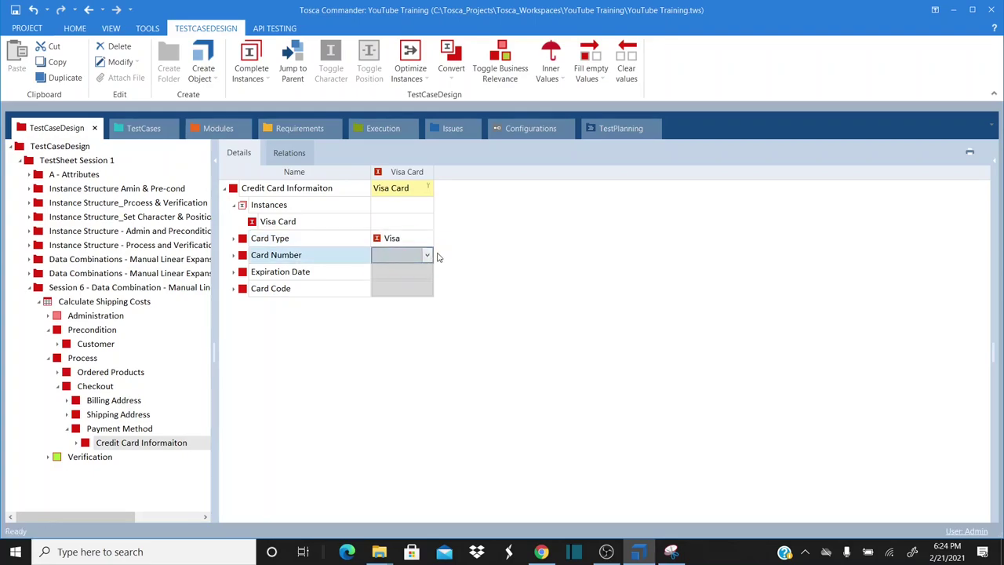
click(427, 256)
click(407, 283)
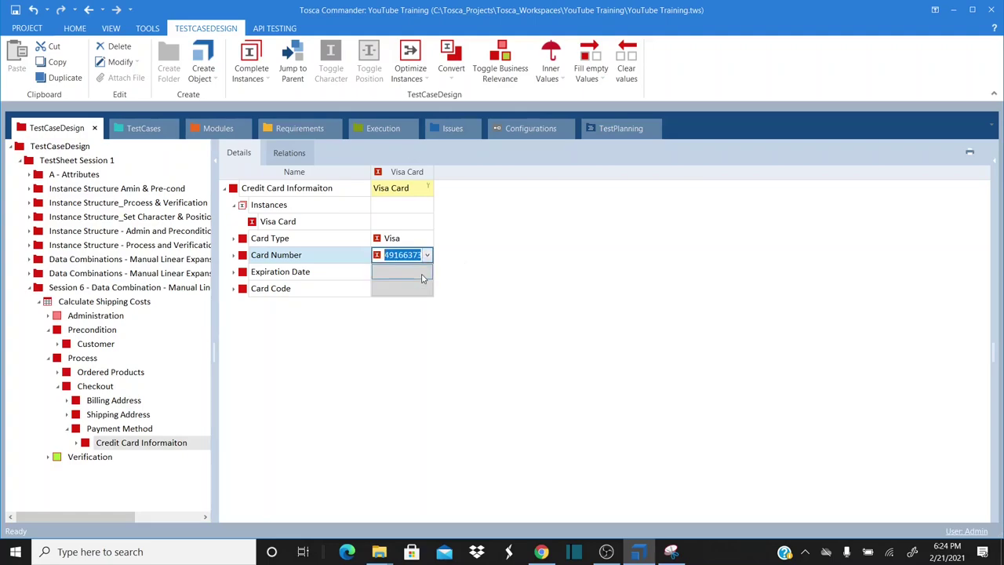
click(423, 272)
click(428, 274)
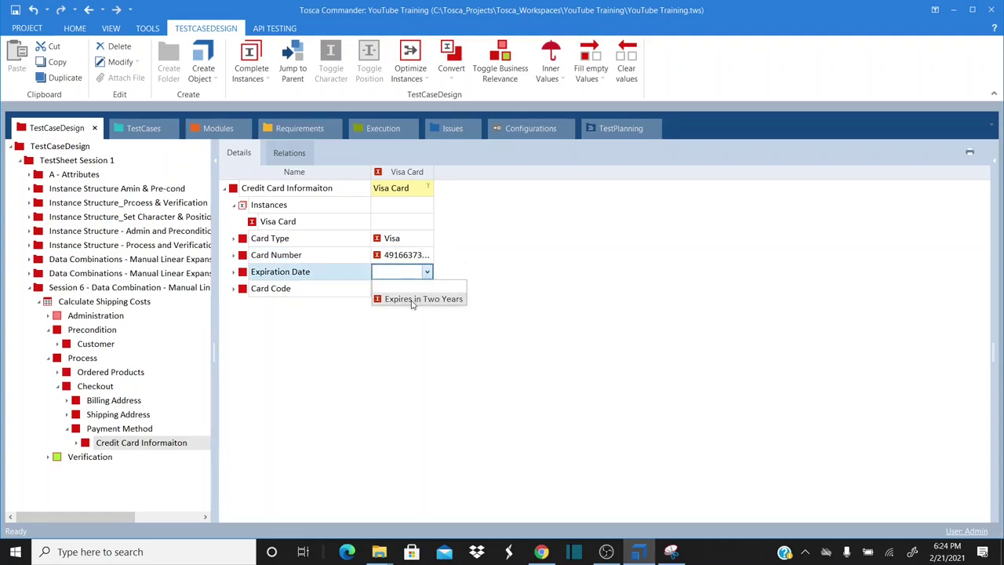
click(410, 299)
- Assign the available card code to the Visa Card instance and best-fit all columns
click(421, 291)
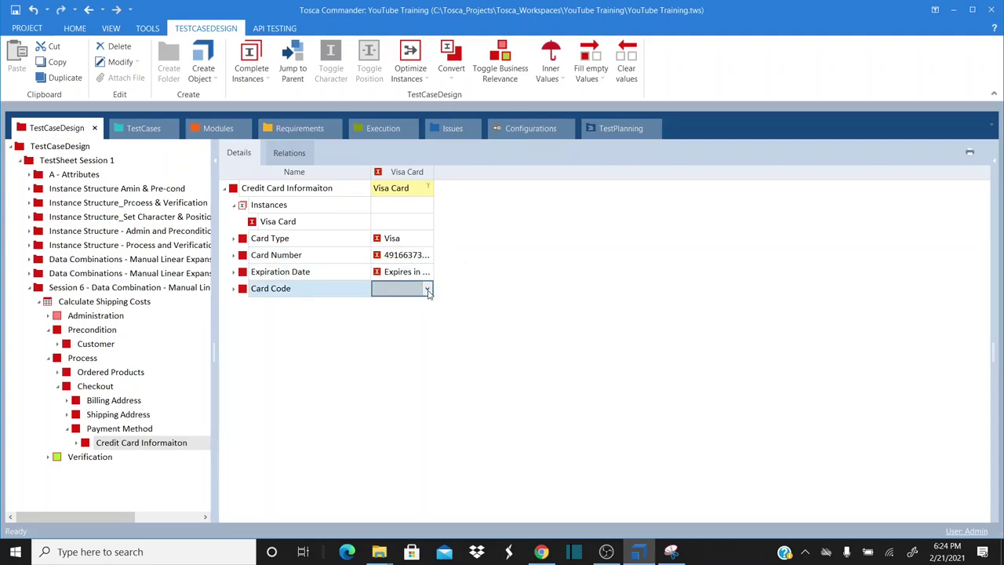
click(427, 290)
click(401, 317)
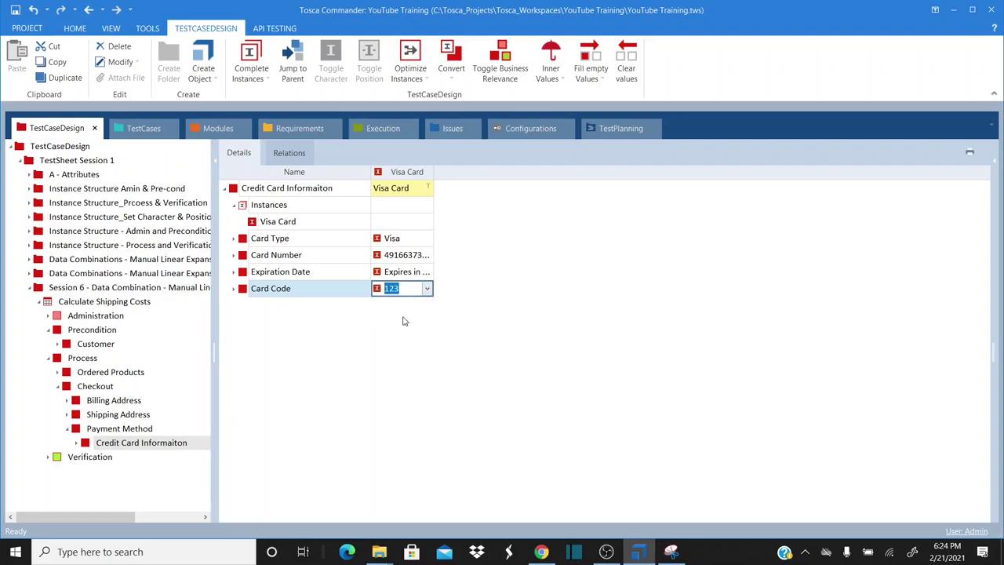
click(502, 337)
right_click(421, 174)
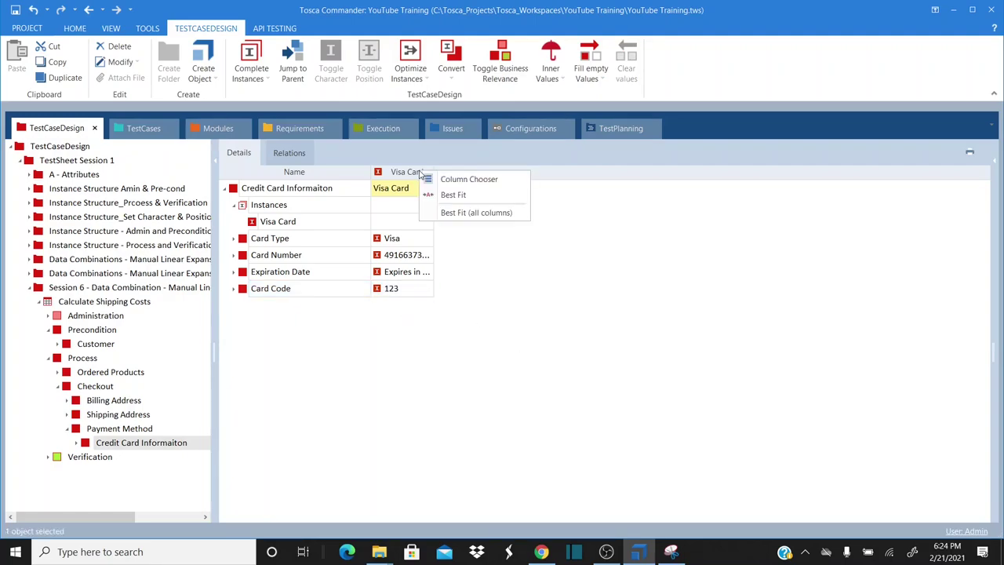
click(495, 212)
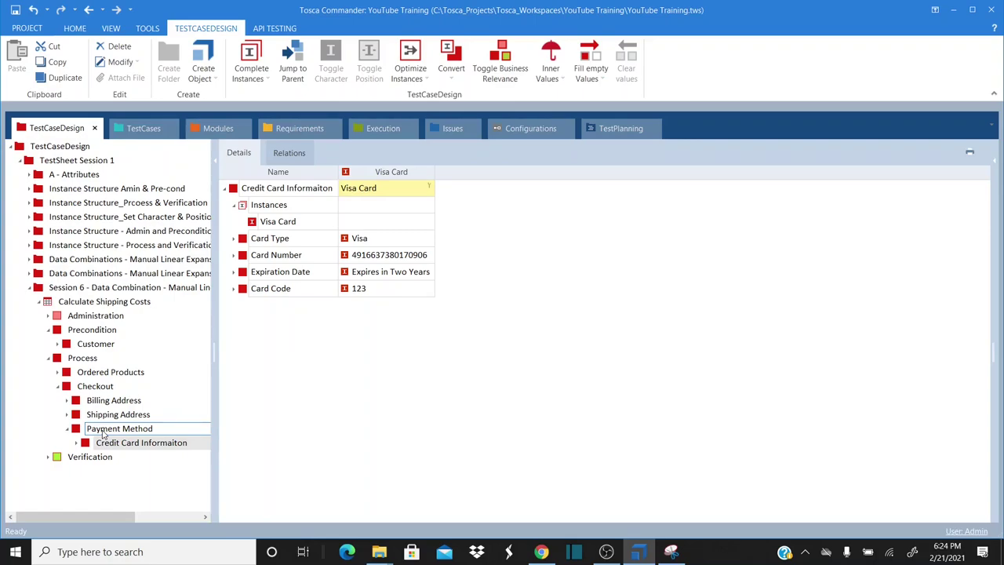
- Add a Payment Method instance named "Credit Card | Visa" and best-fit all columns
click(101, 434)
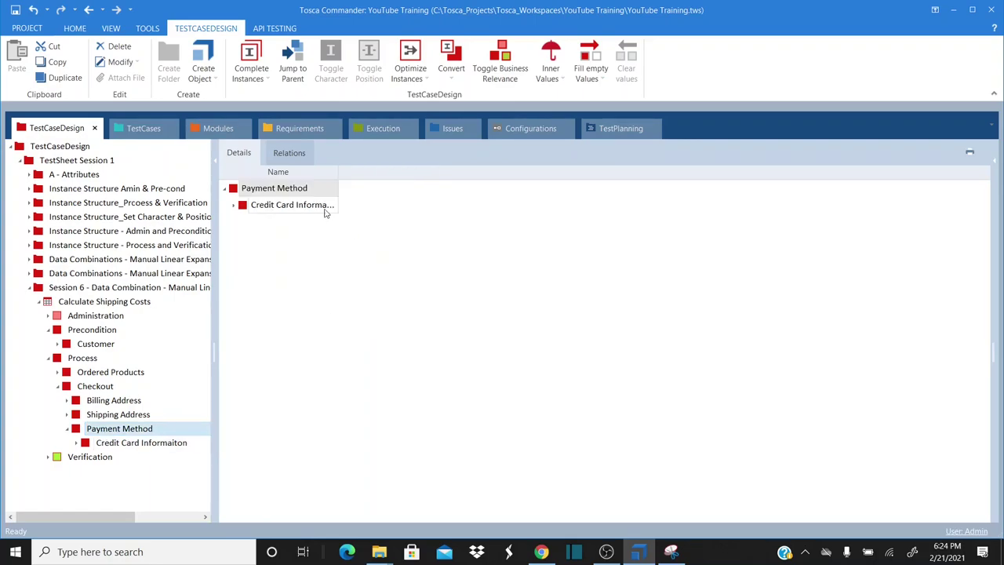
right_click(276, 195)
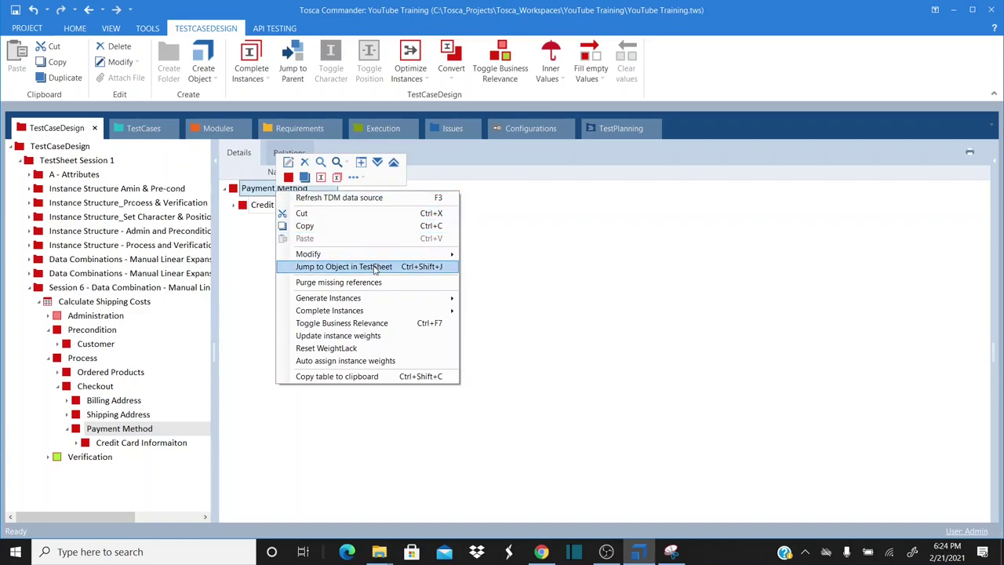
click(321, 179)
text(Credit Card)
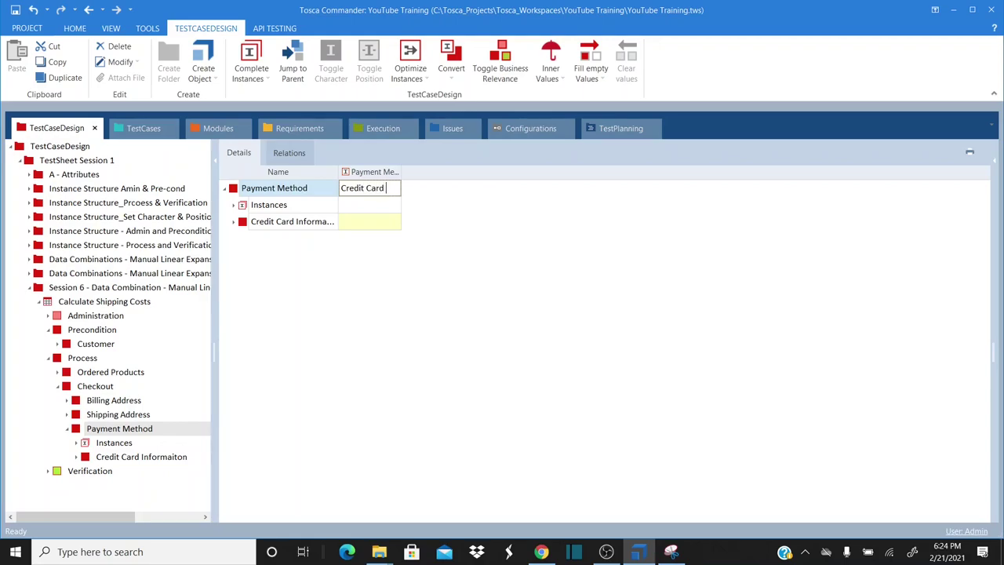
text( | Vlas)
key(BackSpace)
key(BackSpace)
text(va)
key(Return)
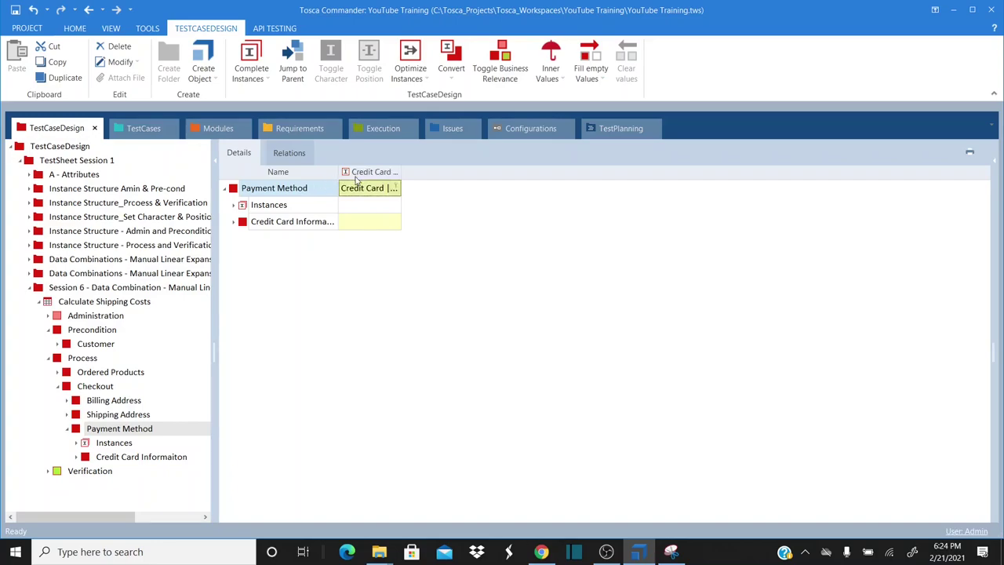
right_click(358, 175)
click(413, 218)
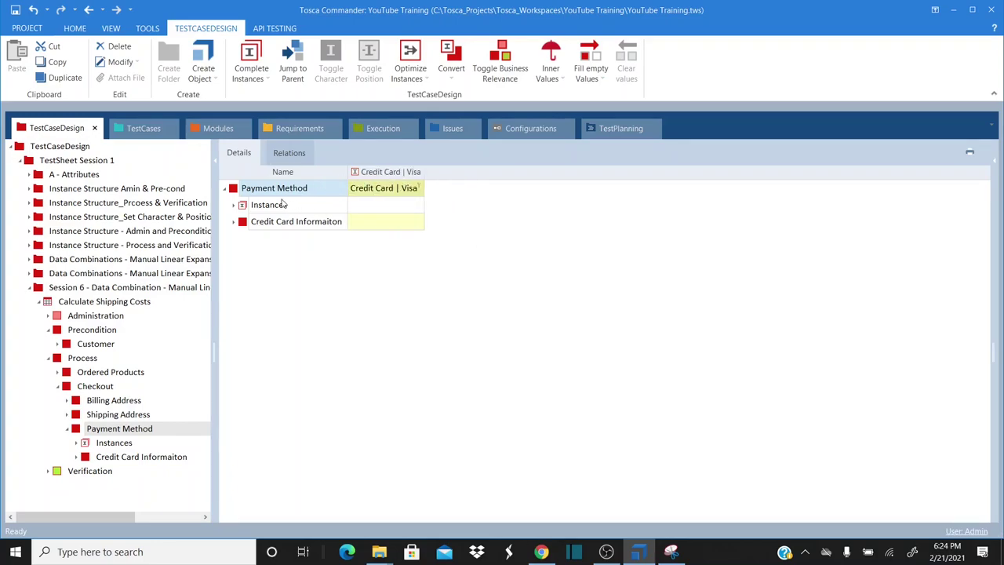
- Toggle the "Credit Card | Visa" instance's character to the solid red type and assign Visa Card as its credit card value
click(234, 206)
click(270, 223)
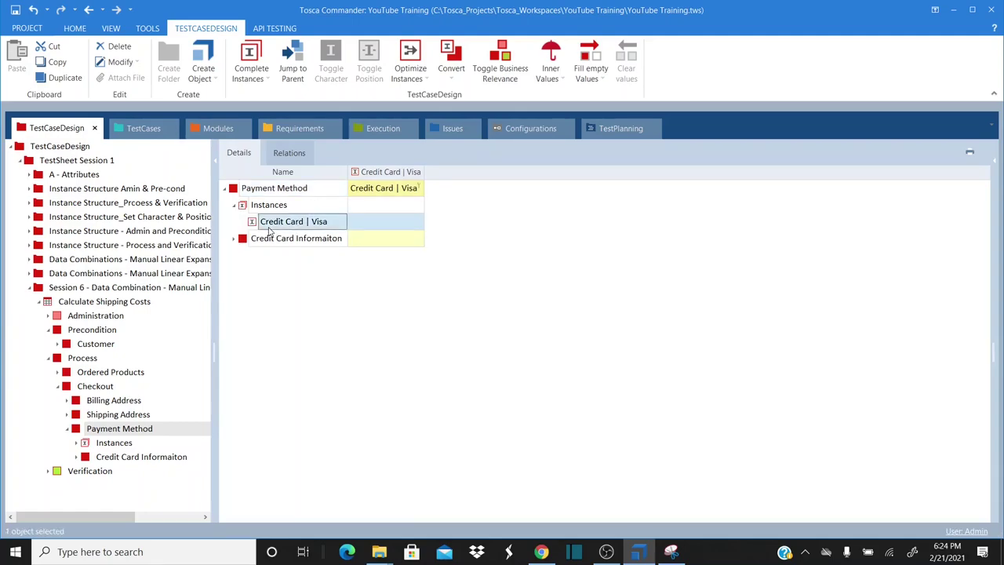
click(331, 59)
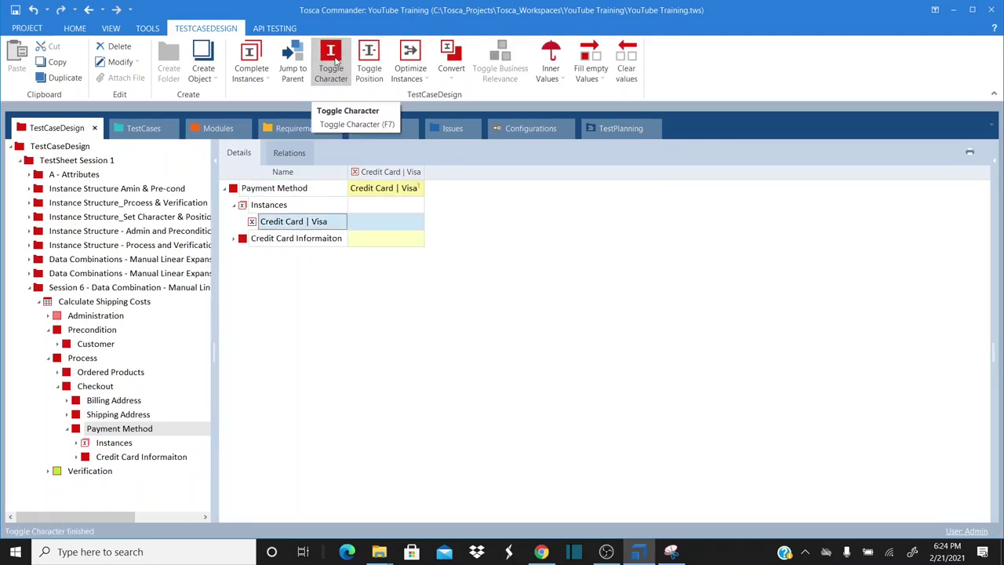
click(336, 63)
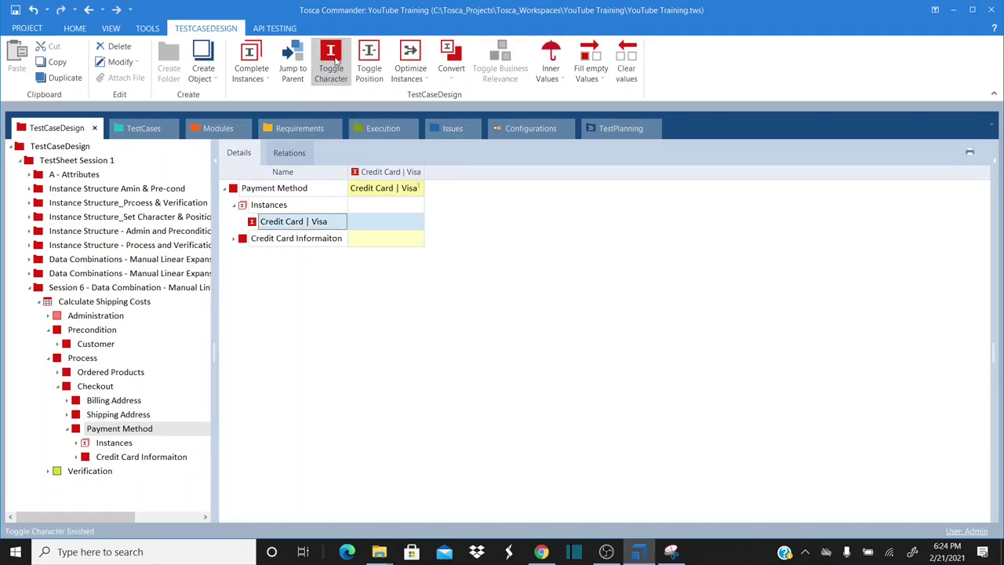
click(418, 239)
click(418, 239)
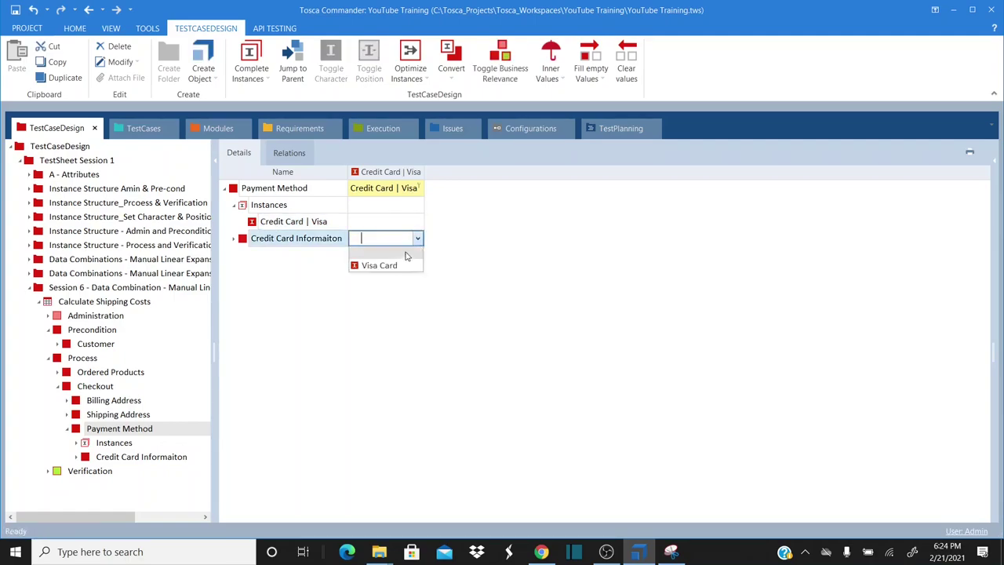
click(381, 266)
click(380, 311)
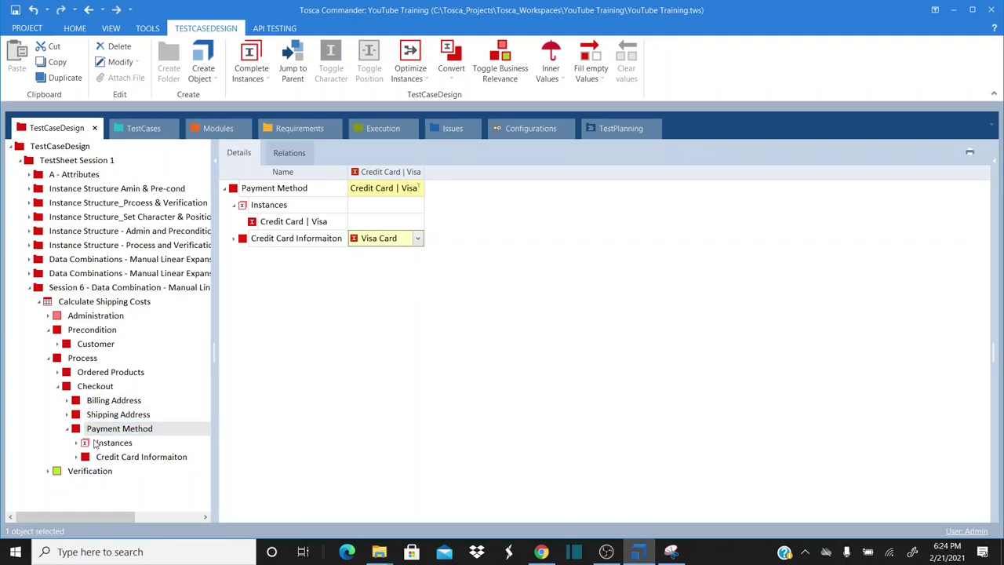
- Add an instance named "Equals Billing Address" to the Shipping Address attribute under Checkout
click(93, 416)
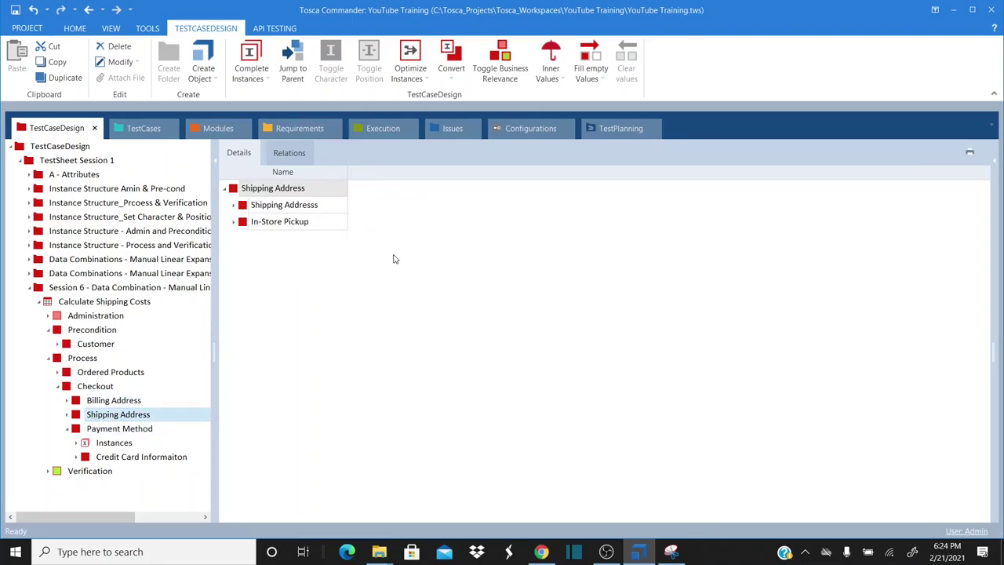
right_click(298, 190)
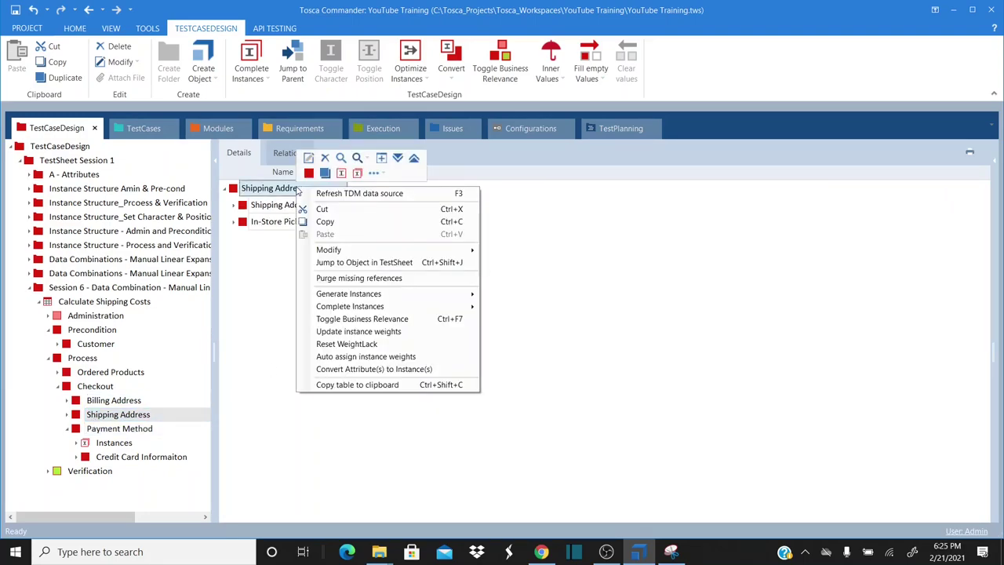
click(341, 174)
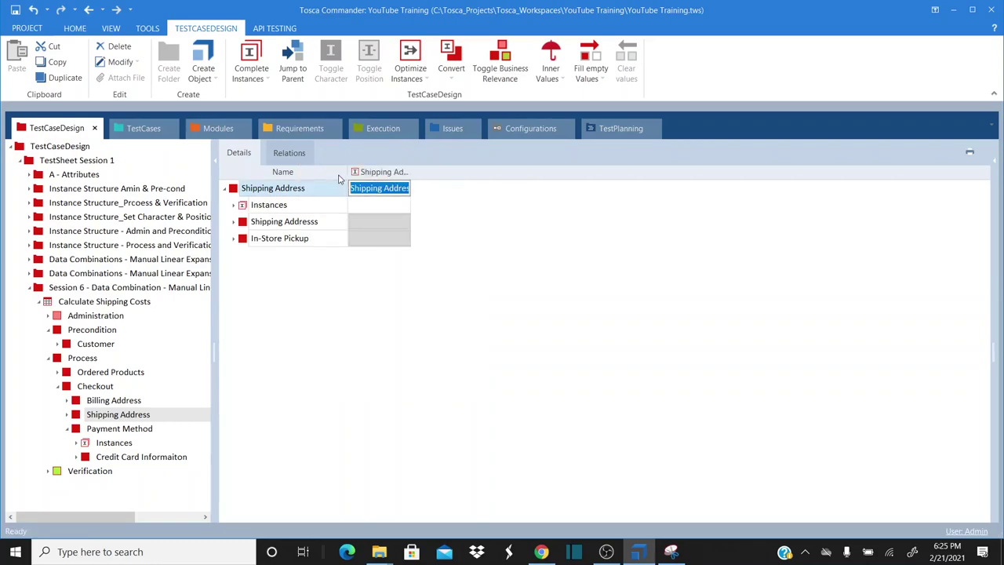
text(Equal)
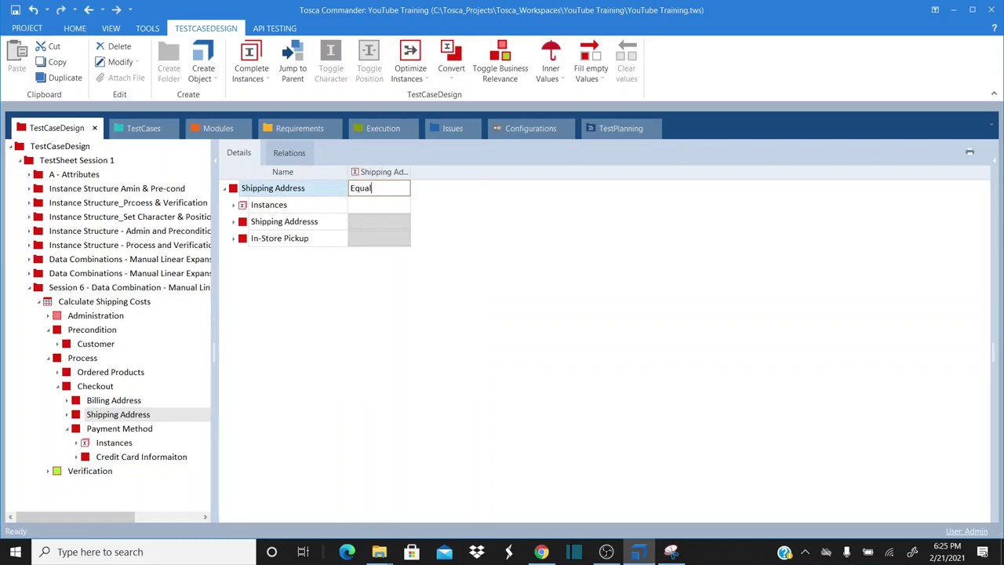
text(s Billing Address)
key(Return)
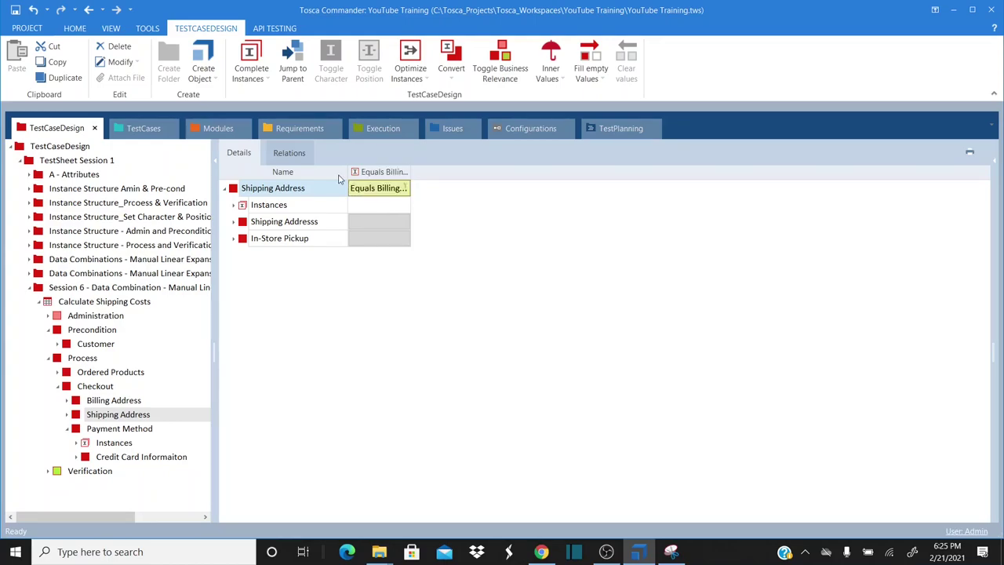
- Add a second instance named "In-Store Pickup" to the Shipping Address attribute
right_click(302, 187)
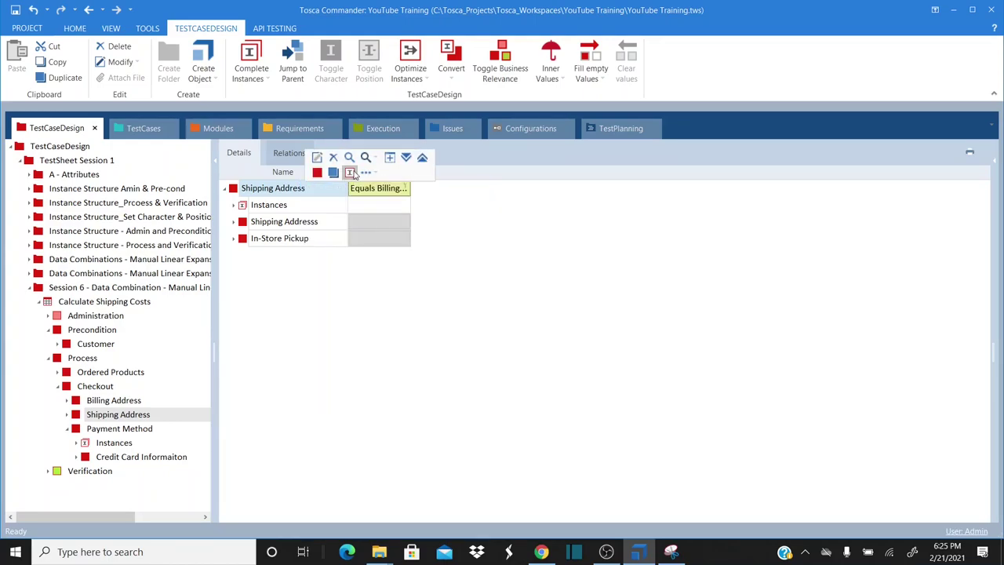
click(351, 172)
text(In-S)
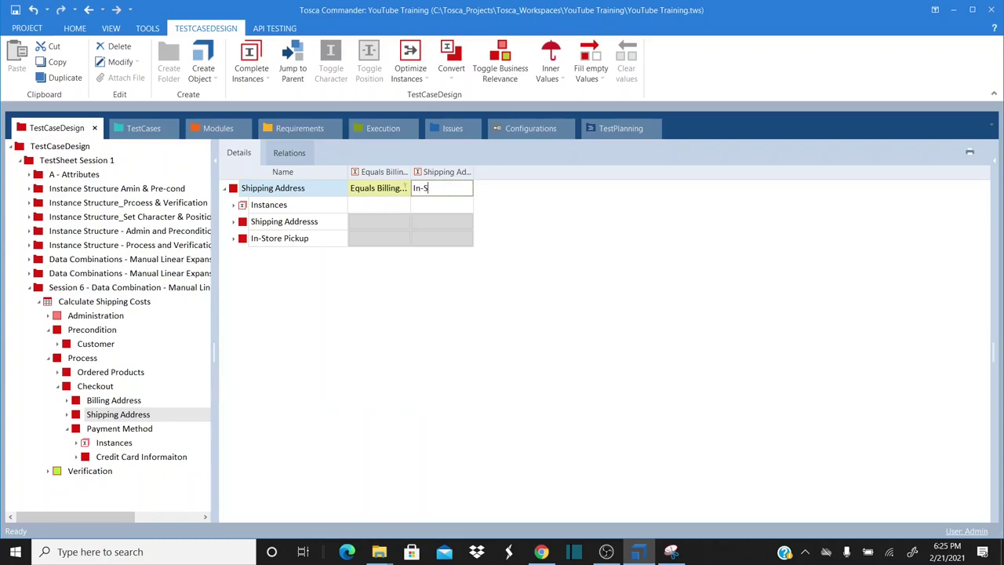
text(tore Pickup)
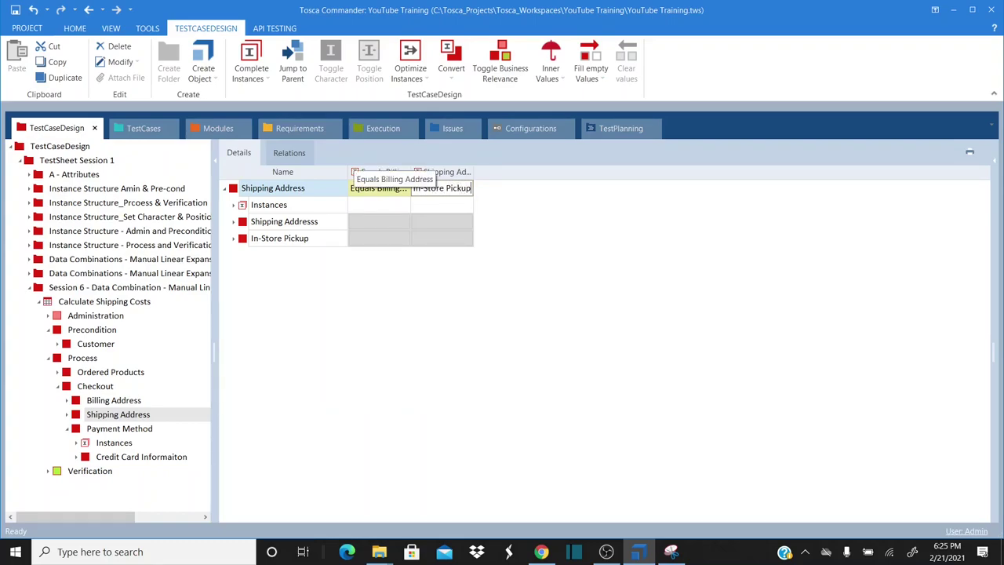
key(Return)
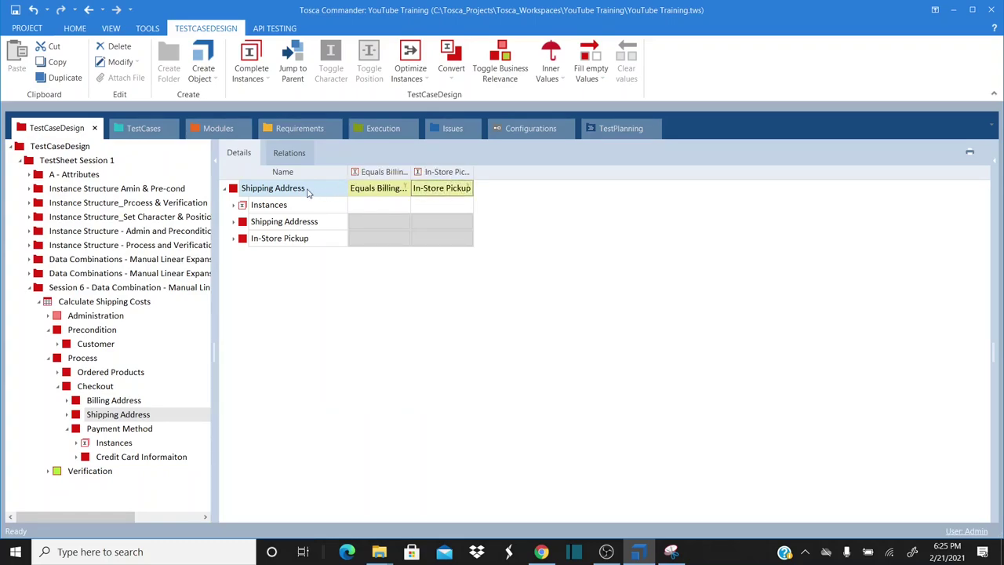
- Add an instance named "N/A" to the Shipping Address attribute and best-fit all columns
right_click(328, 193)
click(360, 178)
text(N/A)
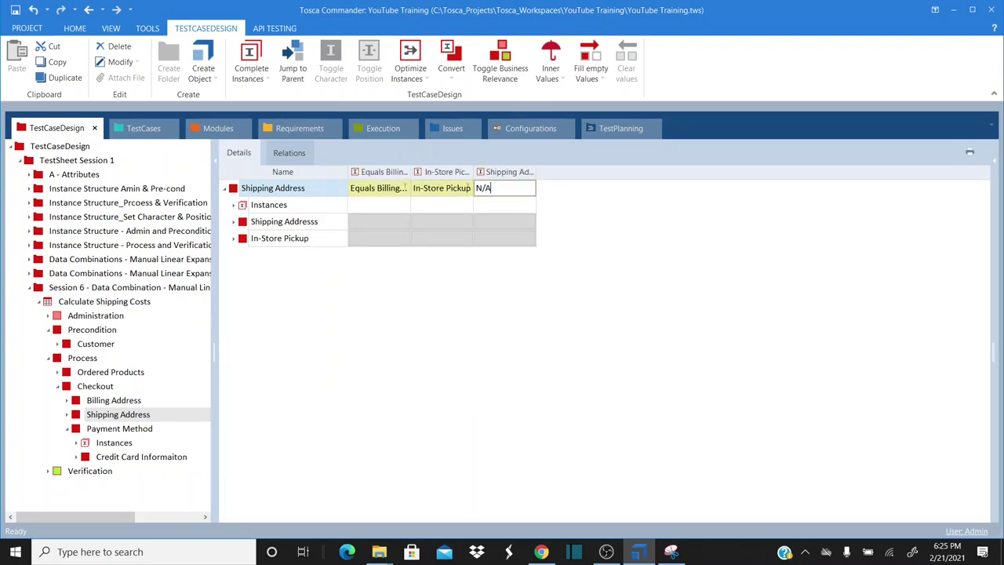
key(Return)
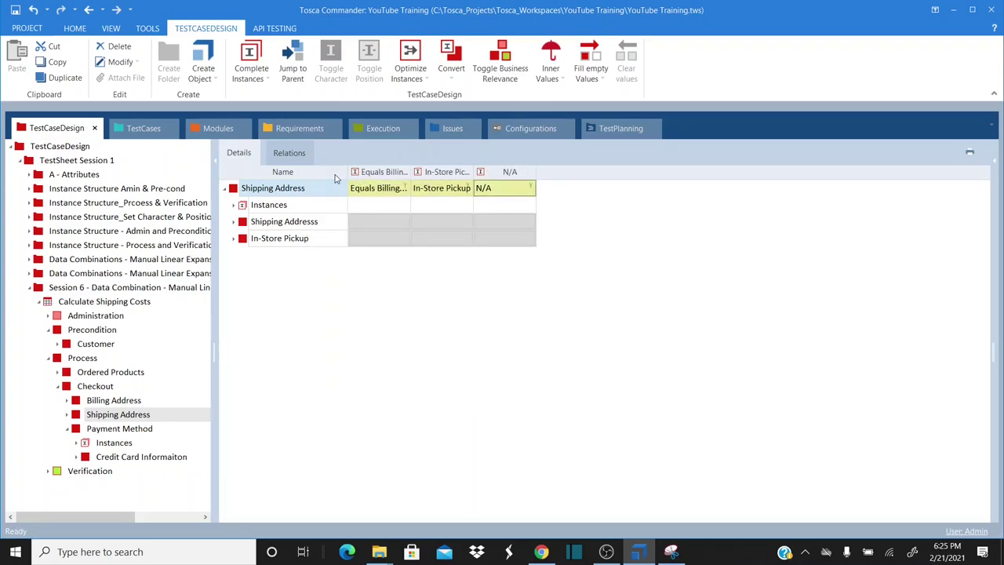
right_click(370, 173)
click(432, 214)
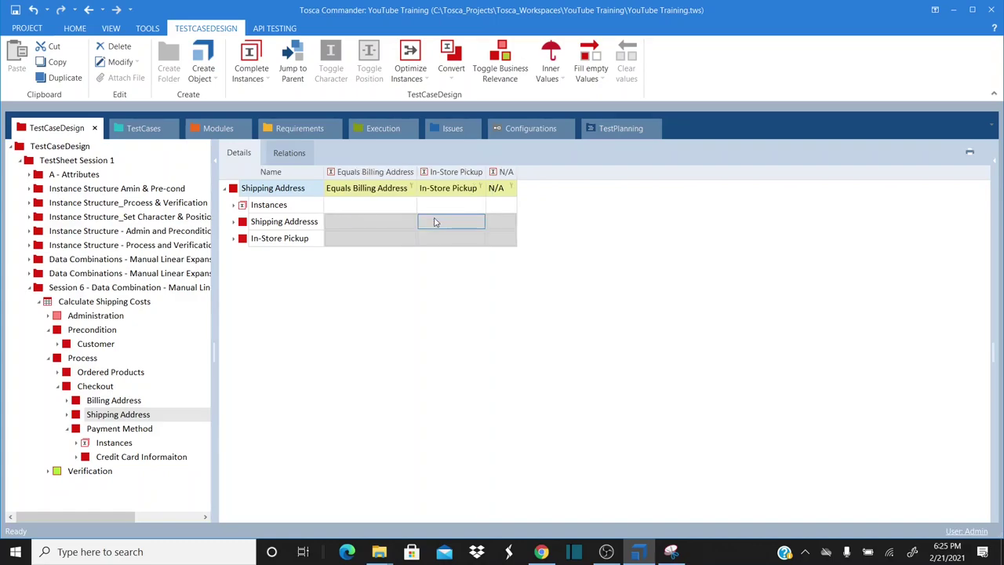
- For the "Equals Billing Address" instance, assign "Equals to Billing Address" as the shipping address and False for In-Store Pickup
click(404, 223)
click(405, 226)
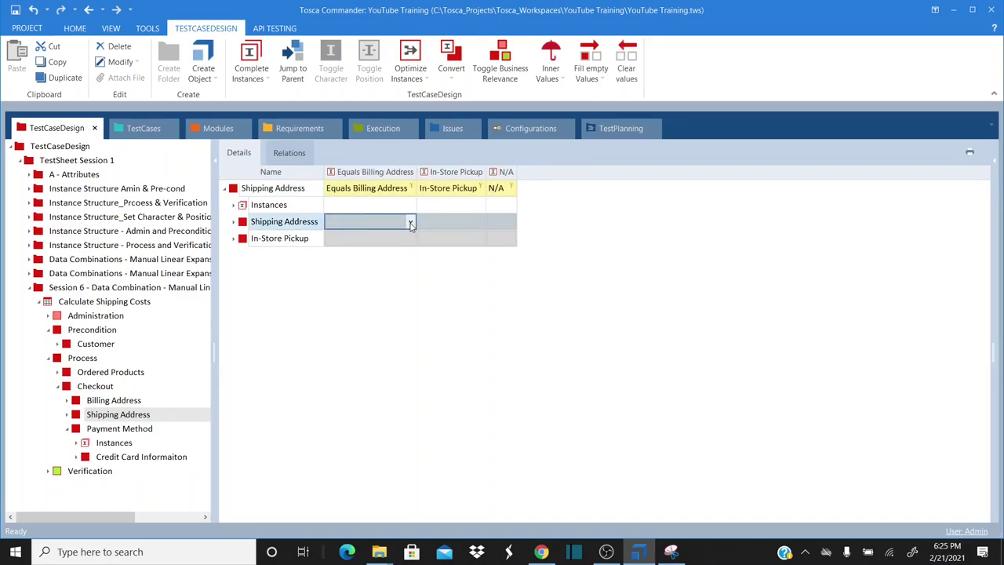
click(410, 224)
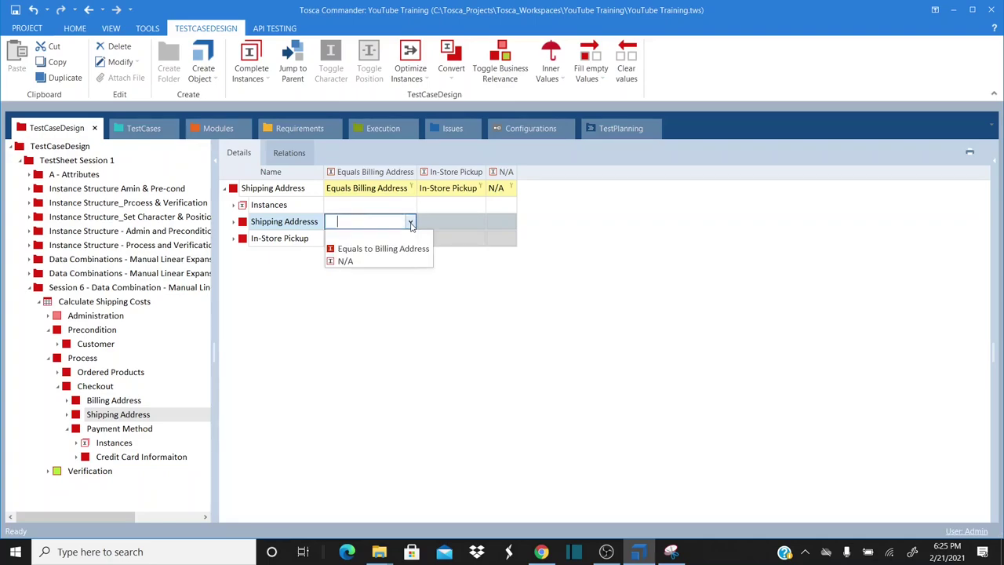
click(388, 249)
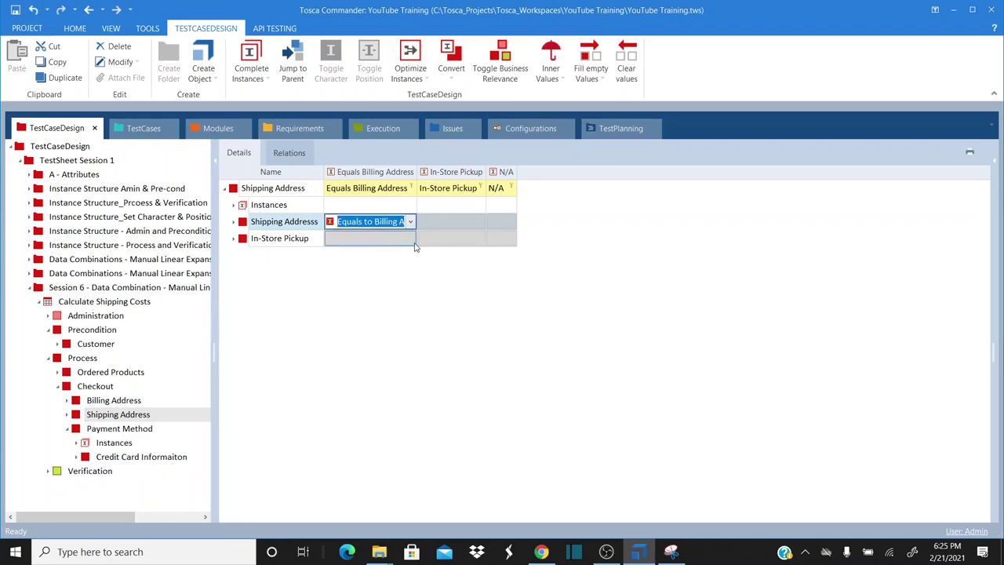
click(372, 243)
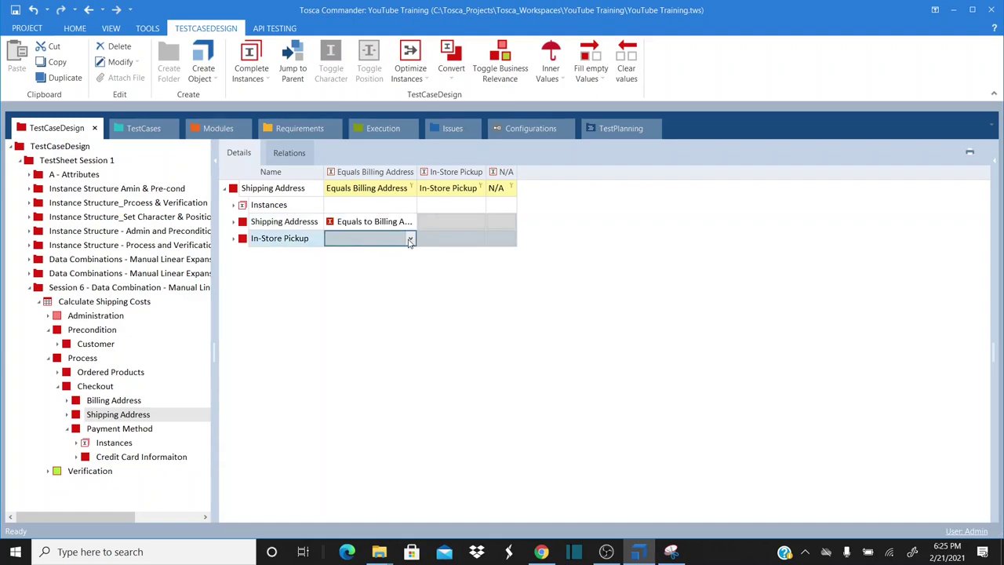
click(410, 240)
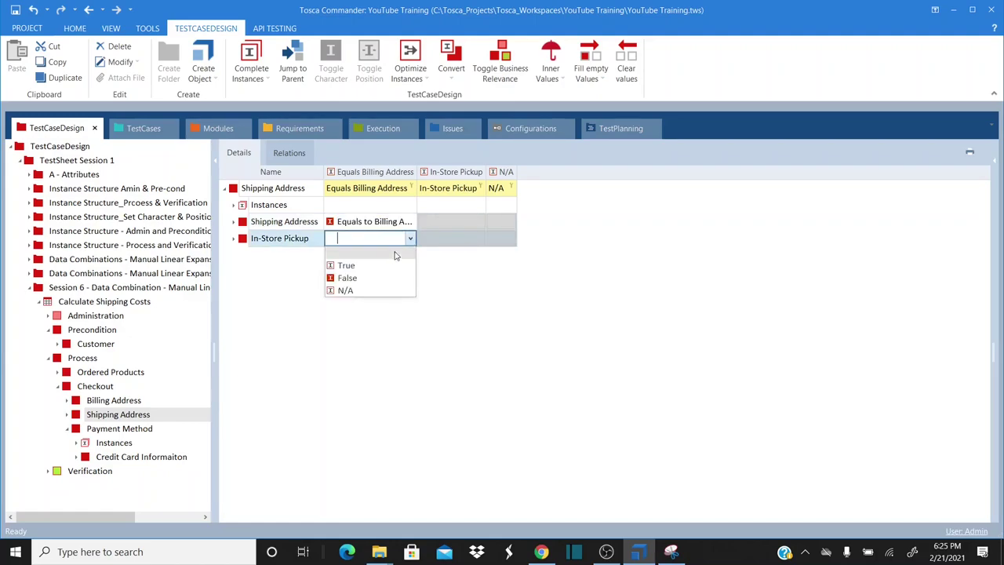
click(354, 279)
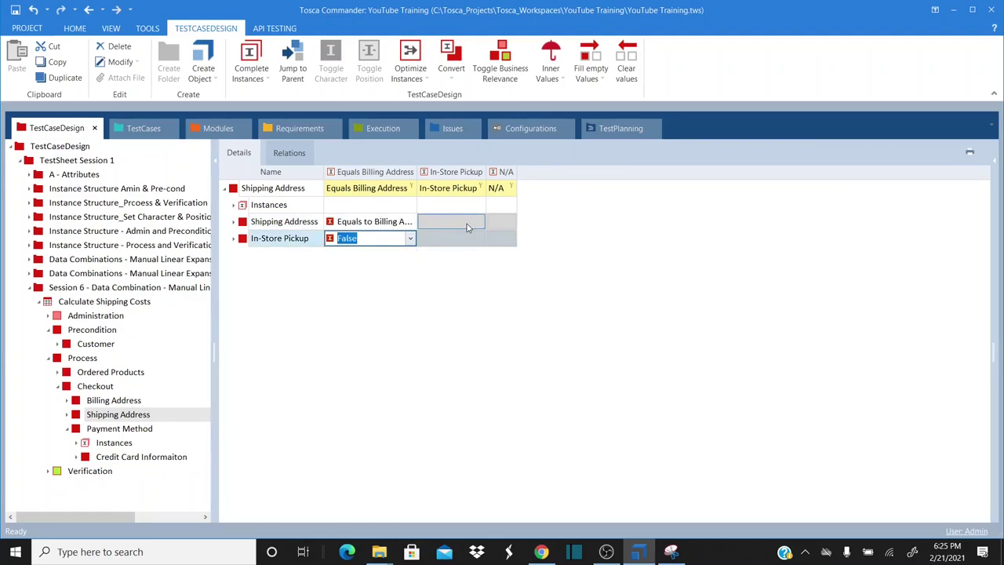
- For the "In-Store Pickup" instance, assign "Equals to Billing Address" as the shipping address and True for In-Store Pickup
click(467, 223)
click(479, 223)
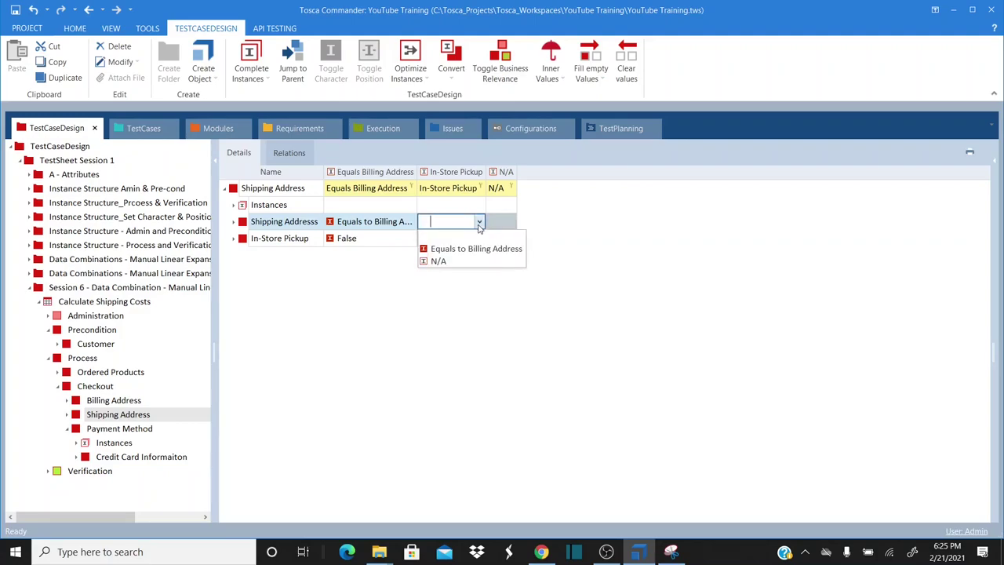
click(461, 250)
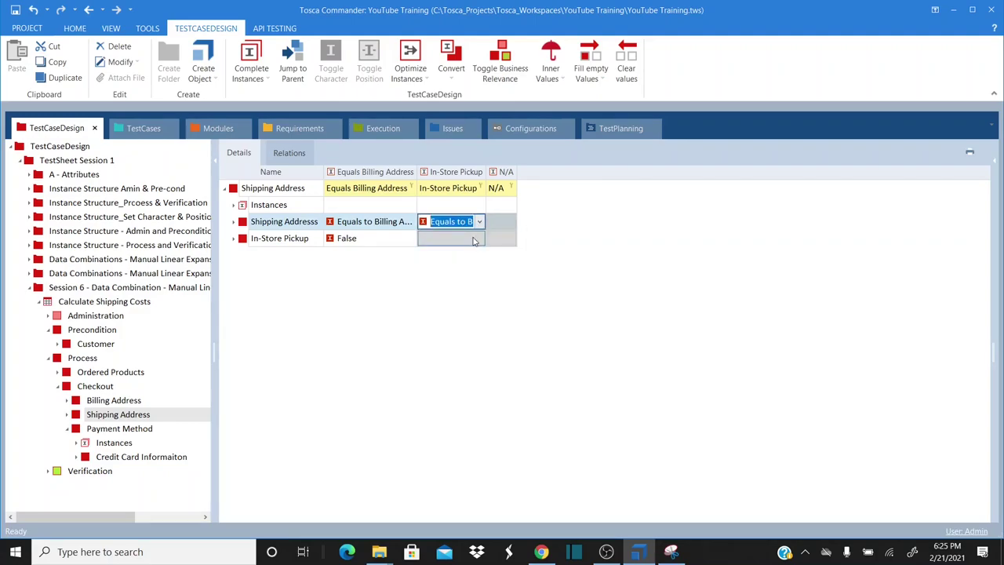
click(478, 238)
click(479, 239)
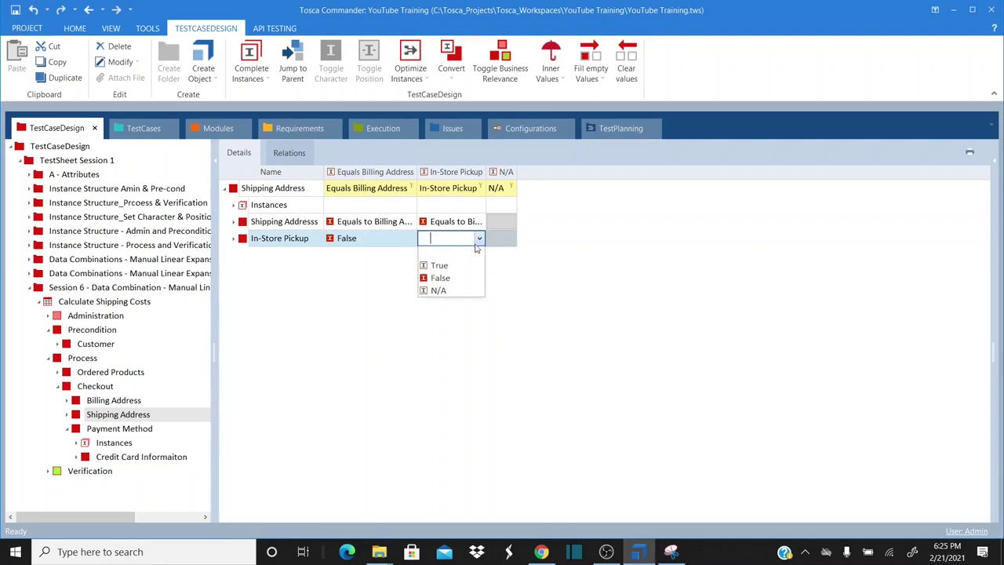
click(441, 266)
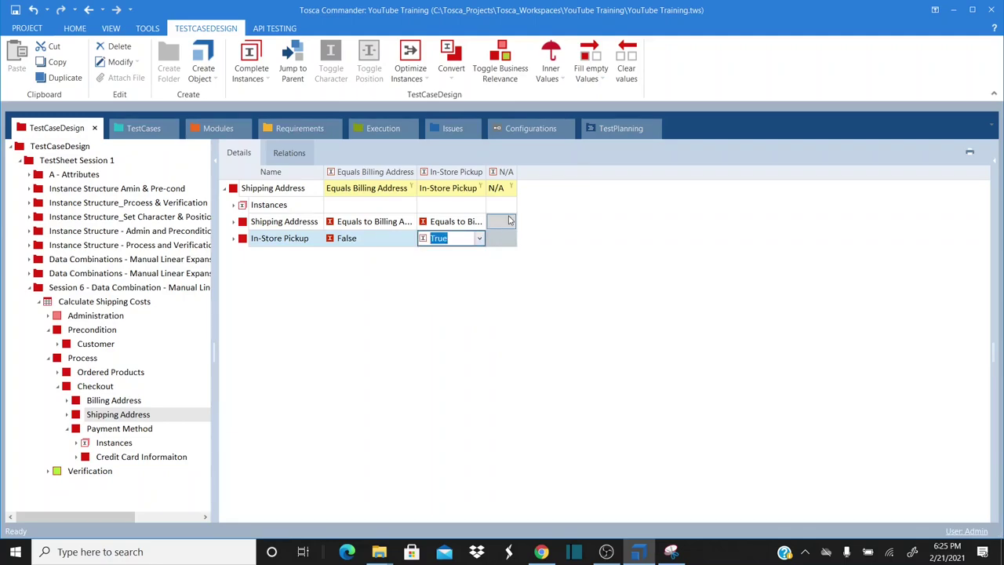
- Assign N/A to both the shipping address and In-Store Pickup values of the "N/A" instance, and best-fit all columns
click(505, 224)
click(510, 222)
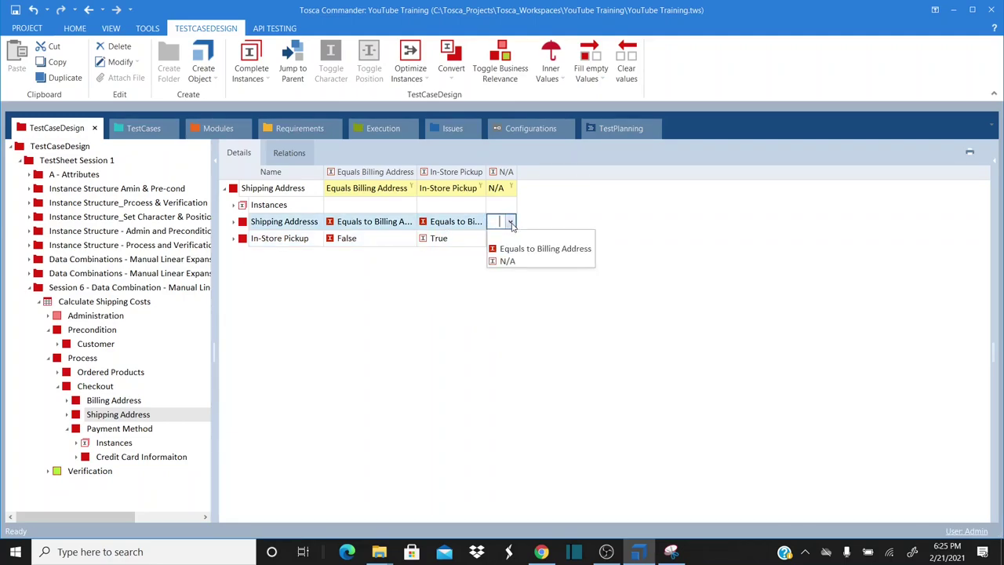
click(513, 262)
click(506, 238)
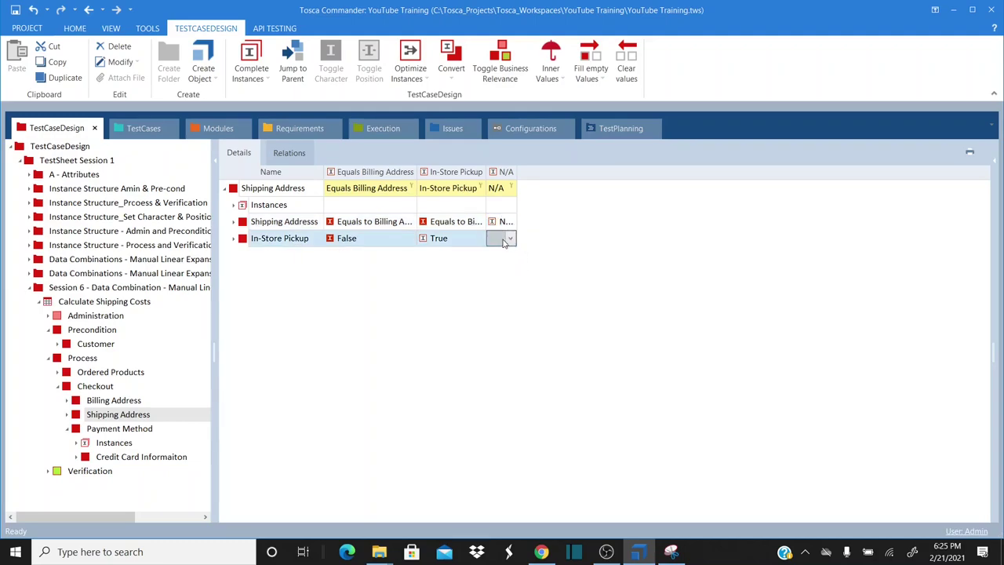
click(510, 240)
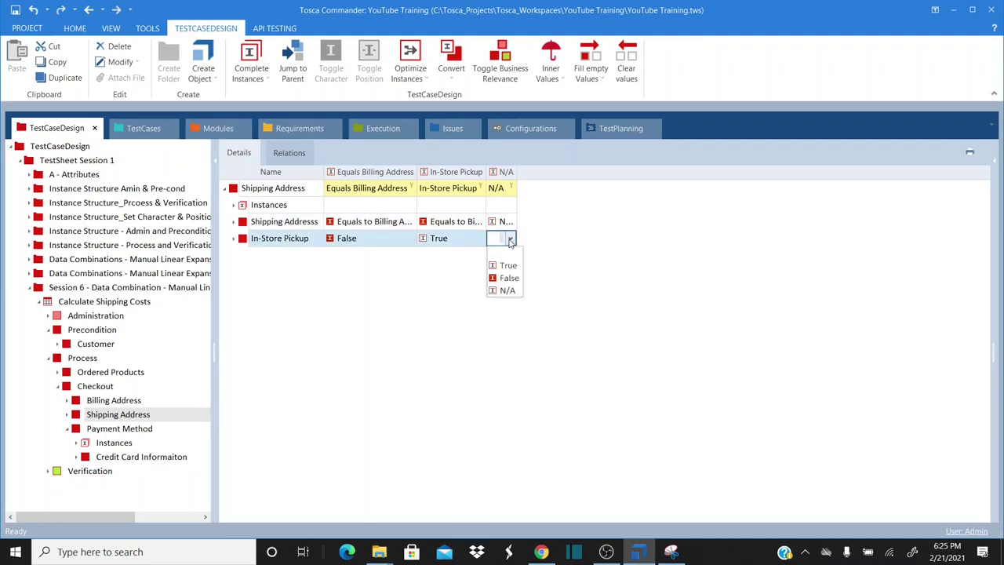
click(507, 290)
right_click(388, 173)
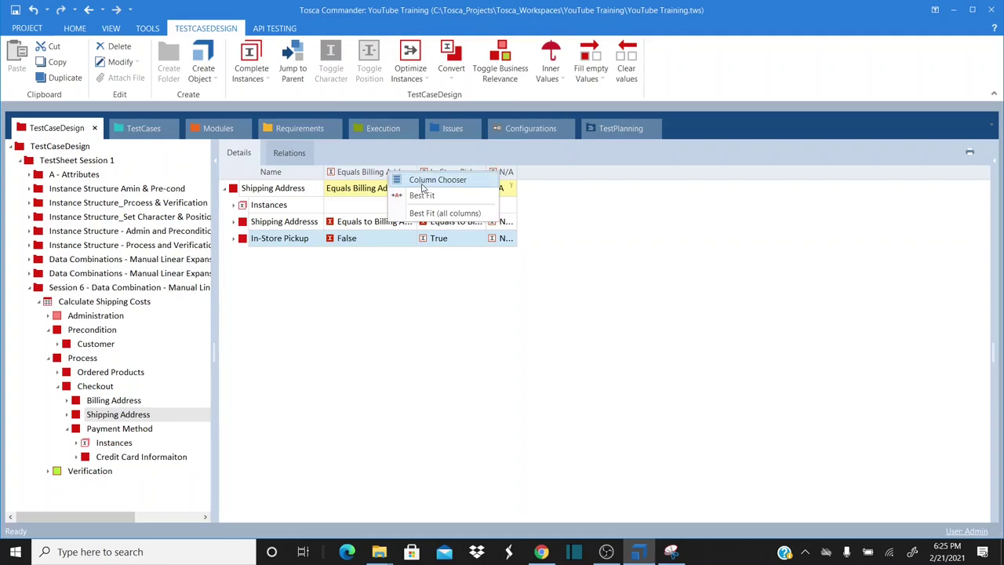
click(444, 211)
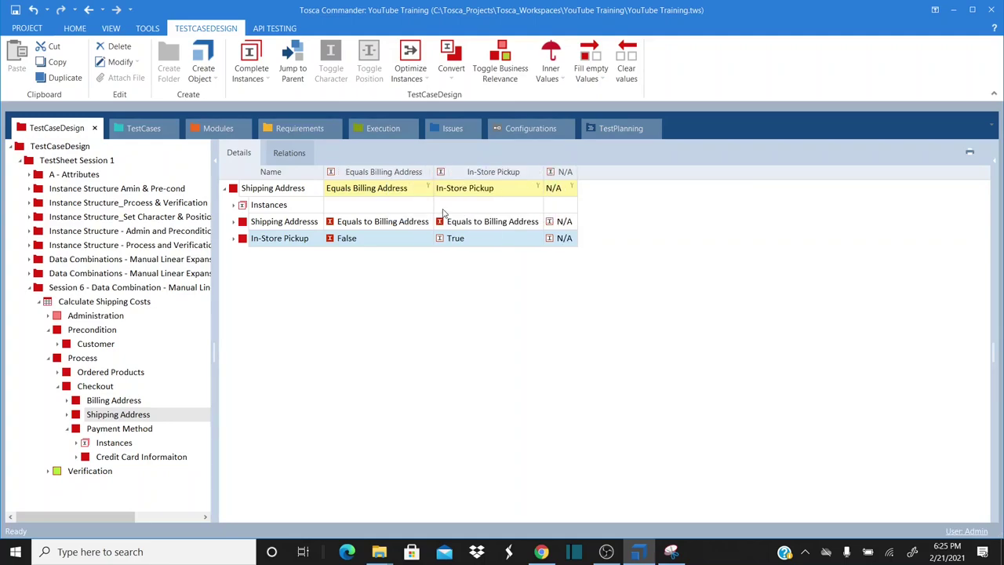
- Add an instance named "Standard" to the Checkout attribute under Process
click(92, 387)
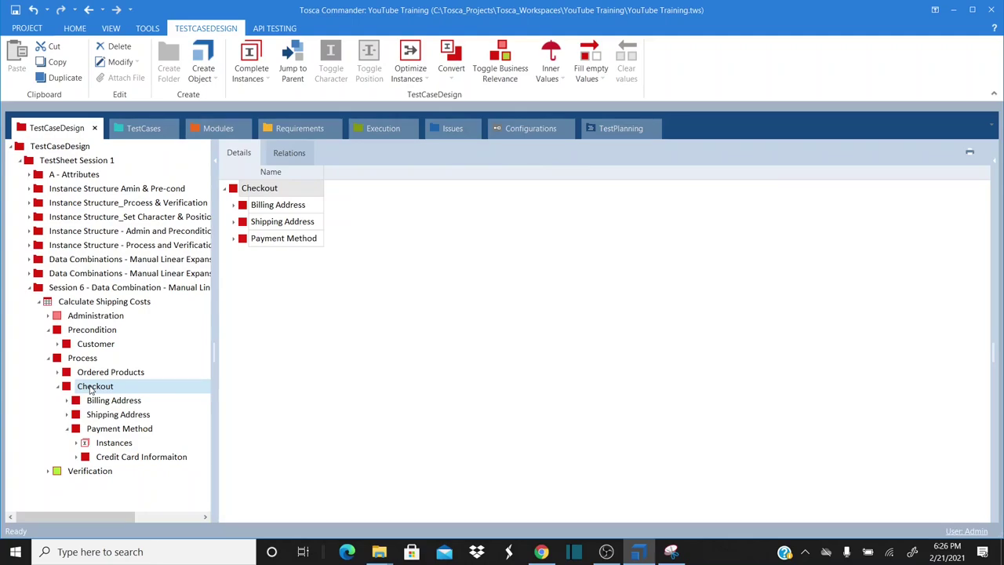
right_click(278, 191)
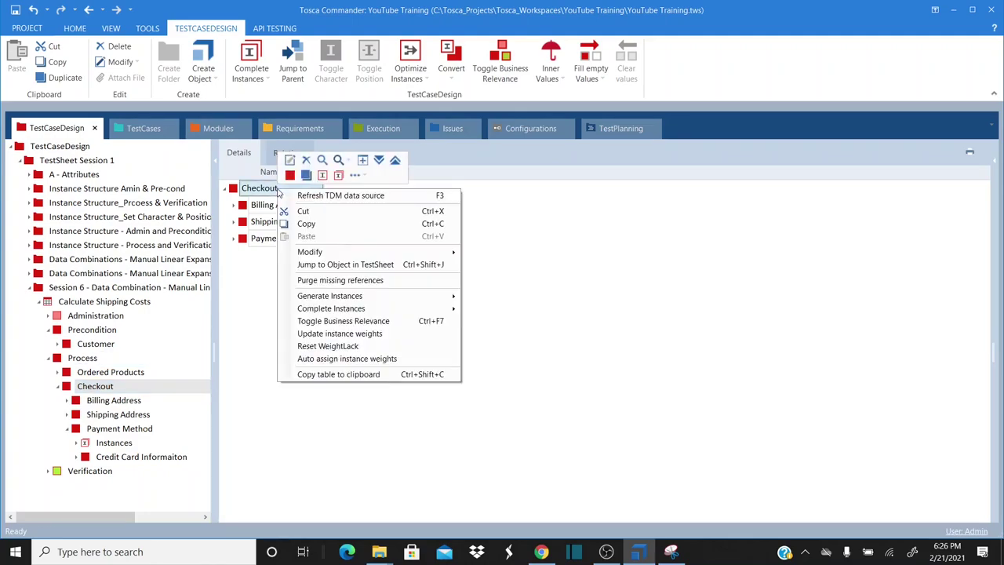
click(322, 178)
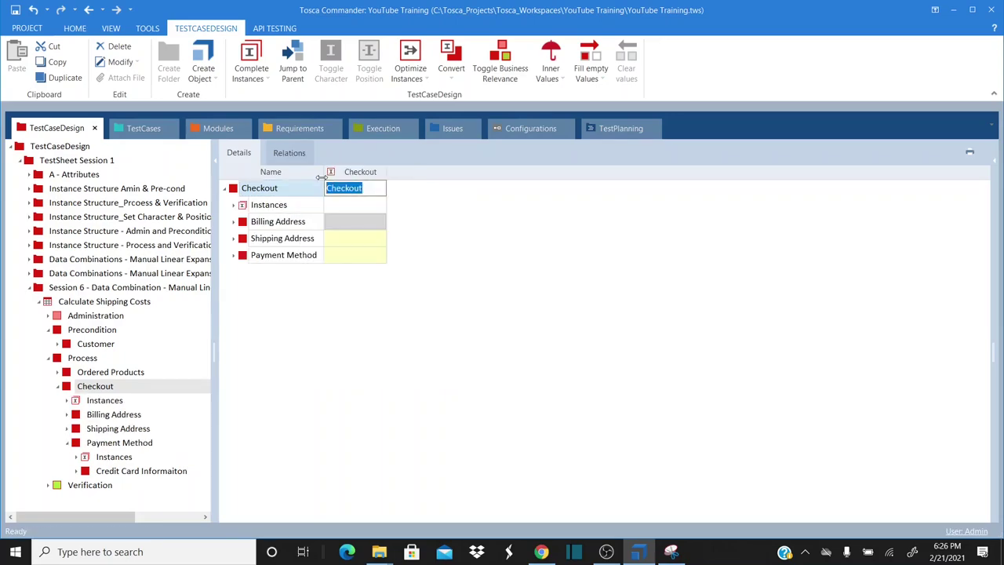
text(Standar)
key(BackSpace)
key(BackSpace)
key(BackSpace)
text(ndard)
key(Return)
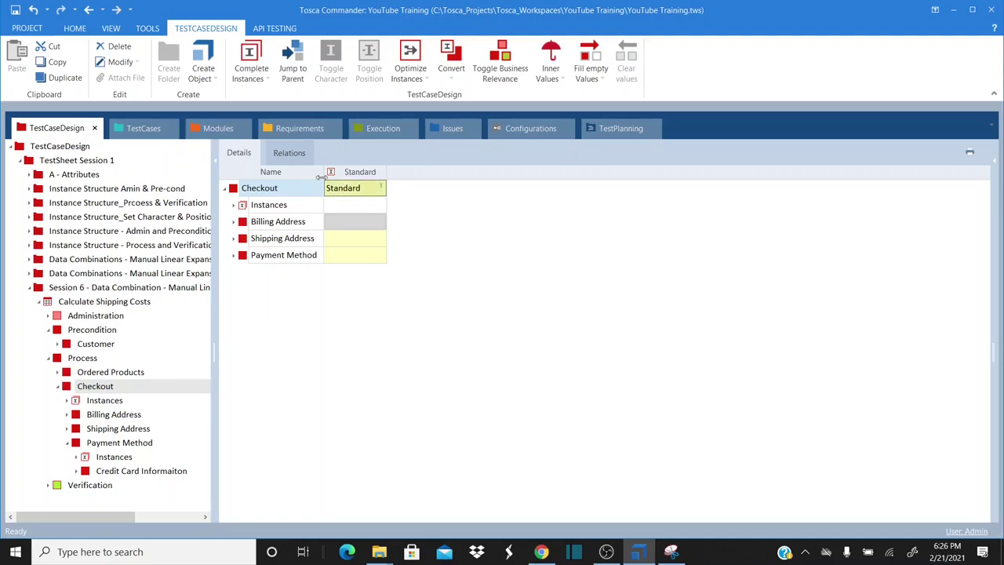
- Add a second instance named "In-Store Pickup" to the Checkout attribute
right_click(288, 192)
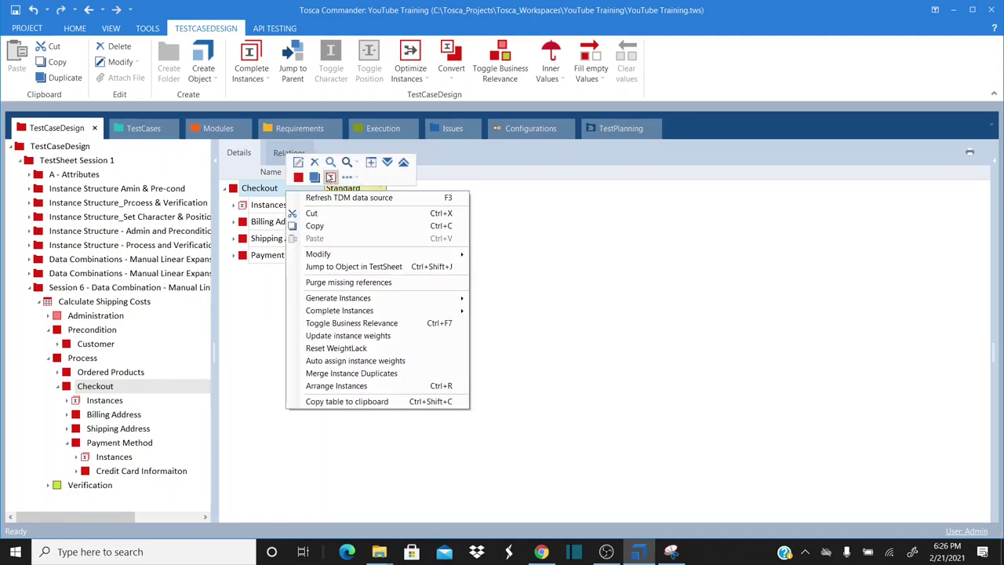
click(330, 177)
text(In-Store)
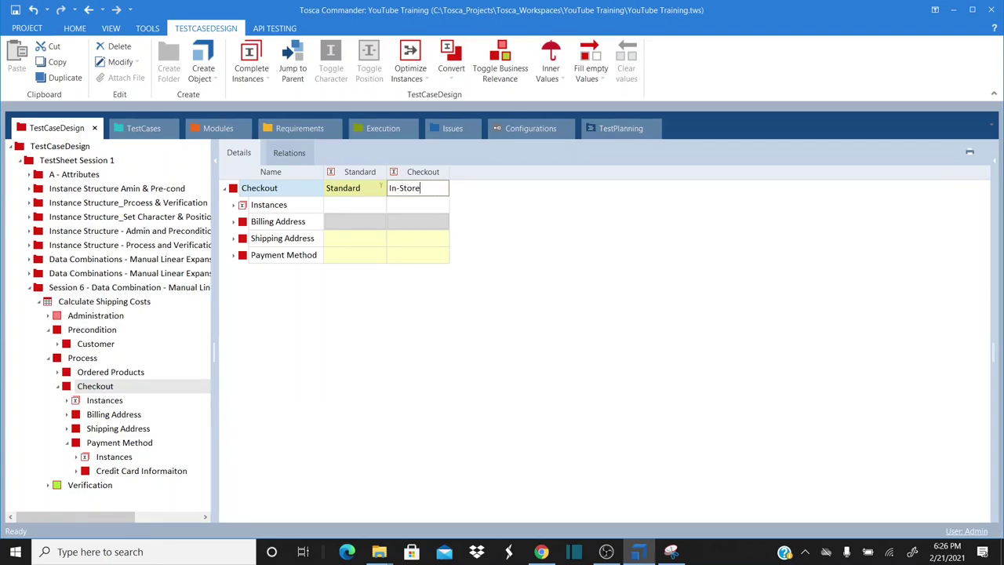
text( Pickup)
key(Return)
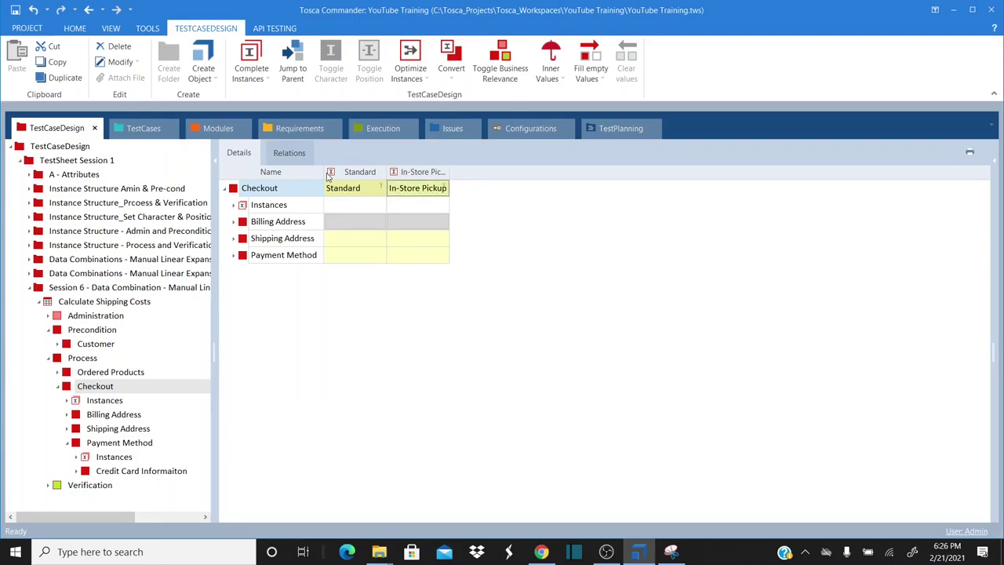
- Add a Checkout instance named "No Shipping" and best-fit all columns
right_click(299, 191)
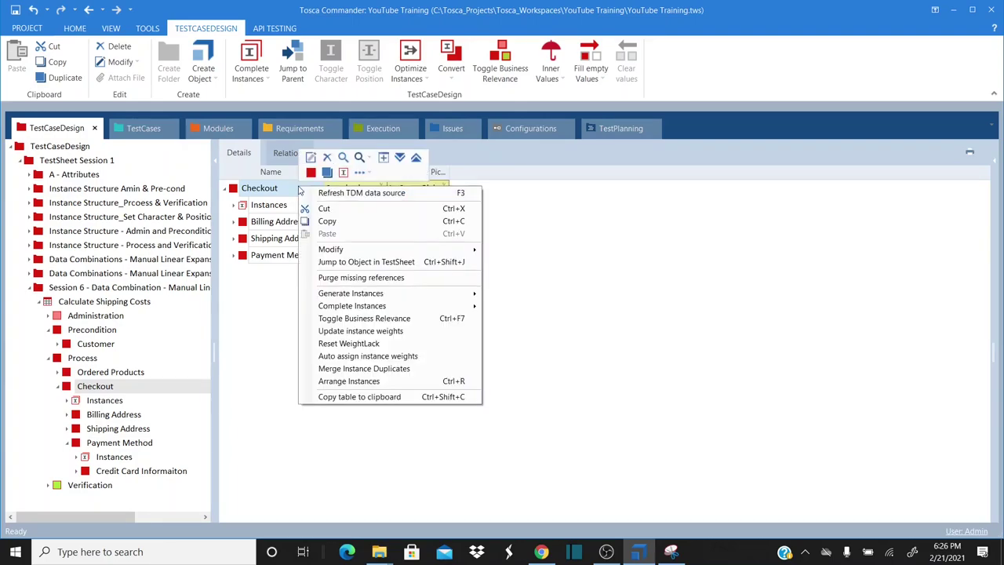
click(343, 172)
text(No Shipping)
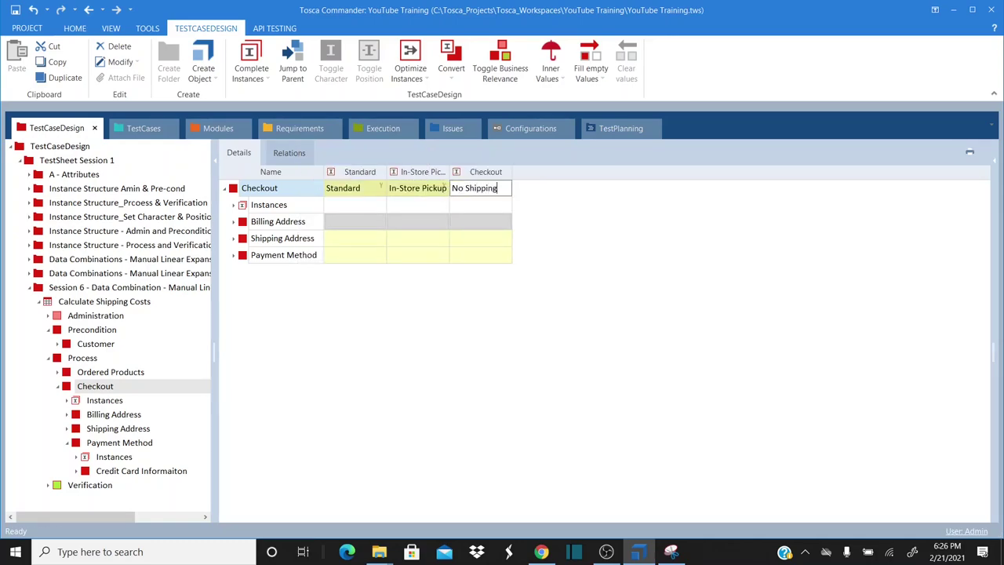
key(Return)
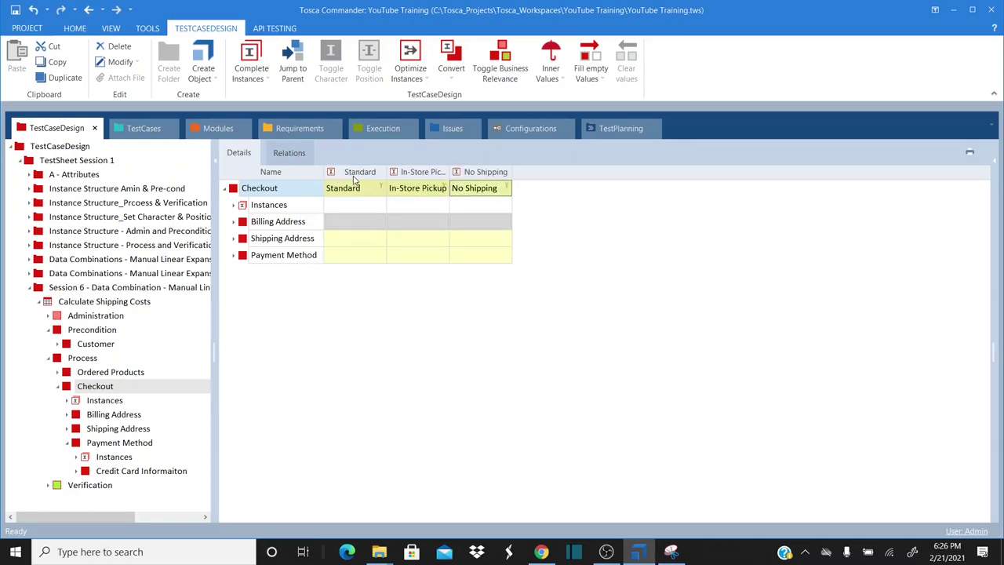
right_click(354, 177)
click(406, 220)
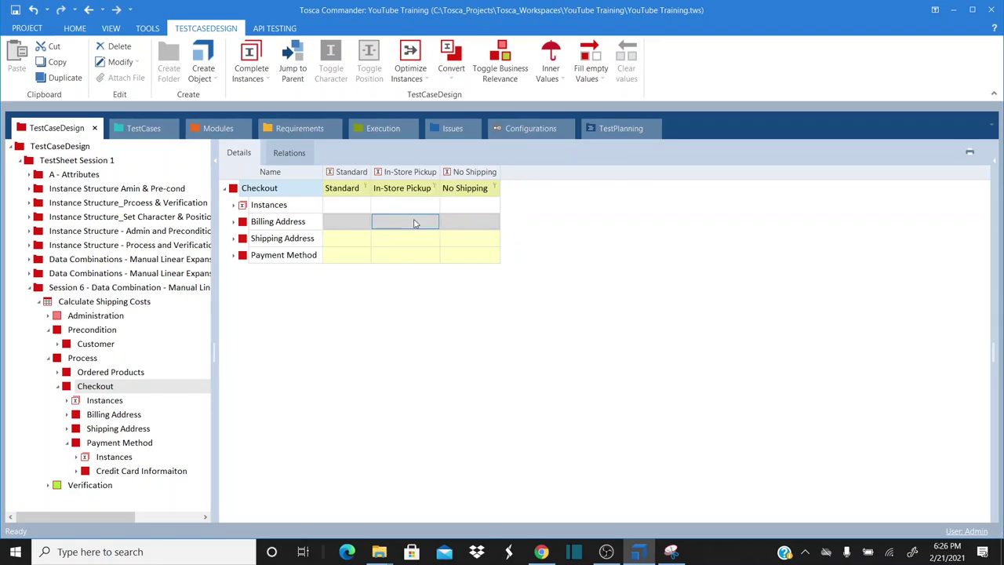
- For the Standard checkout instance, set Billing Address to Default and Shipping Address to Equals Billing Address
click(363, 224)
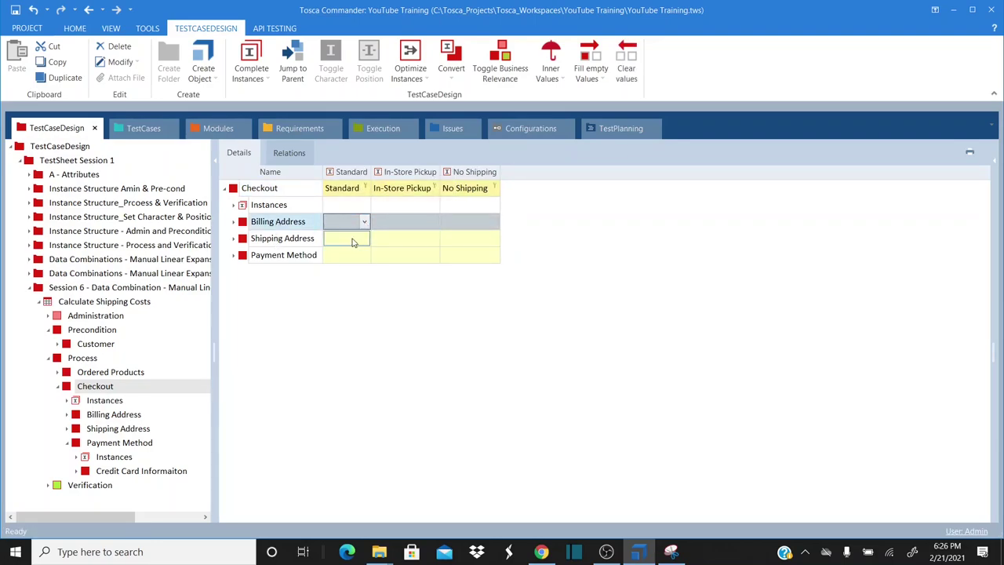
click(364, 222)
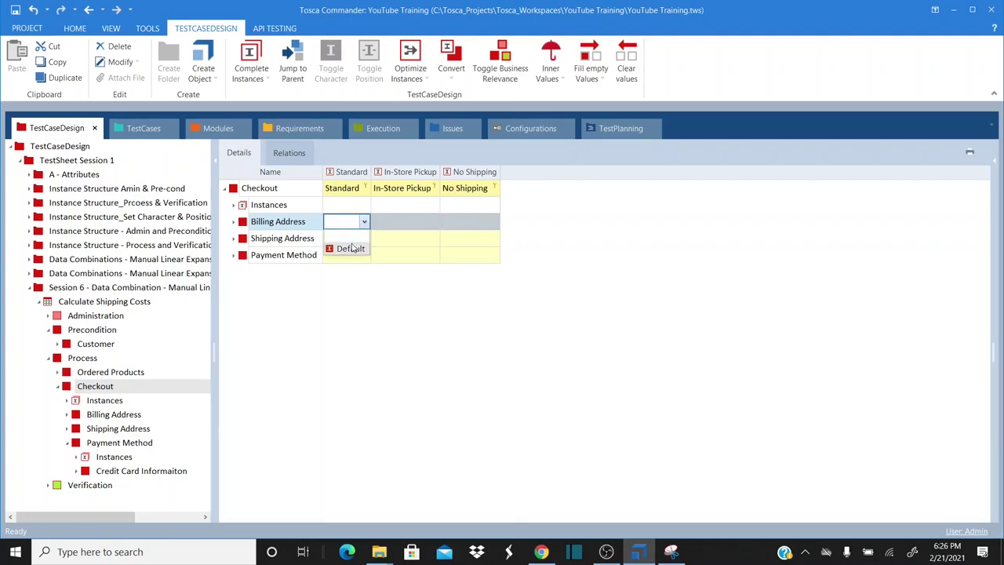
click(351, 249)
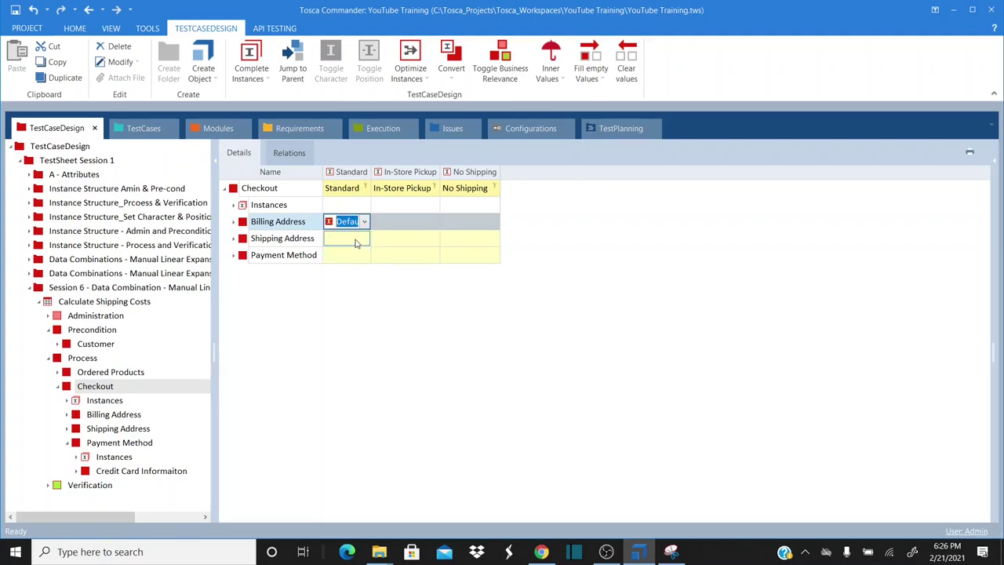
click(357, 239)
click(364, 239)
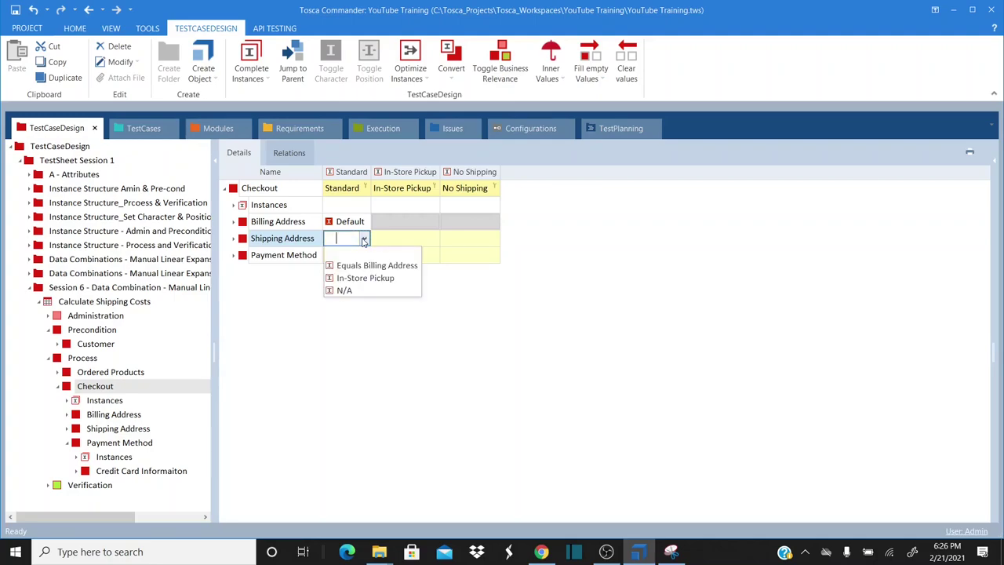
click(349, 268)
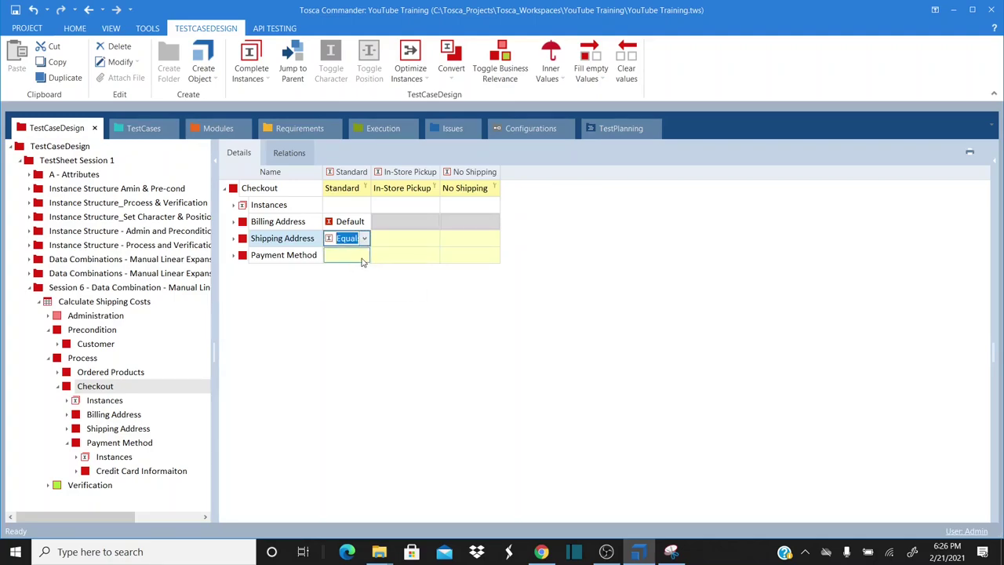
- Review the Shipping Address instances and set the Standard instance's Payment Method to Credit Card | Visa
click(363, 259)
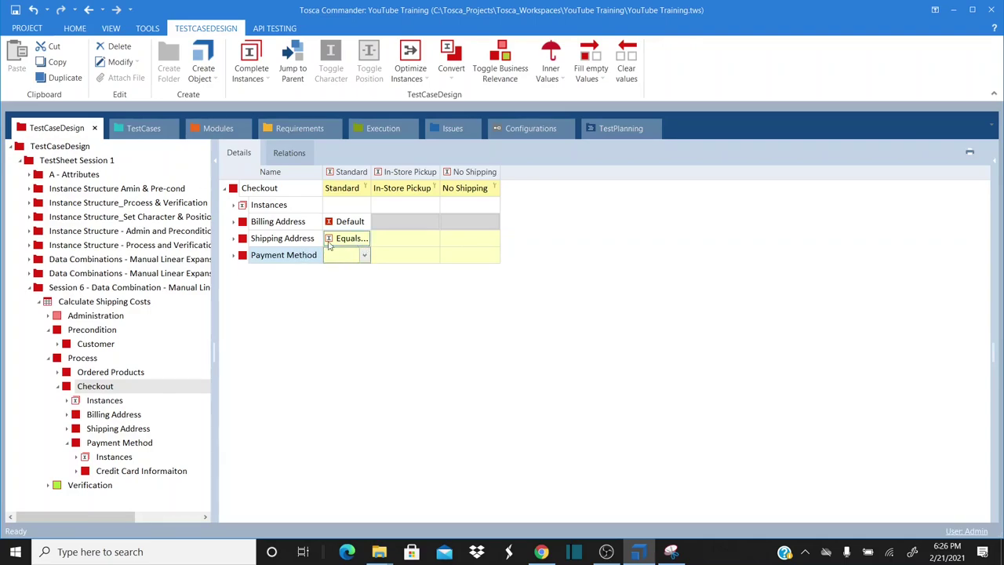
click(233, 239)
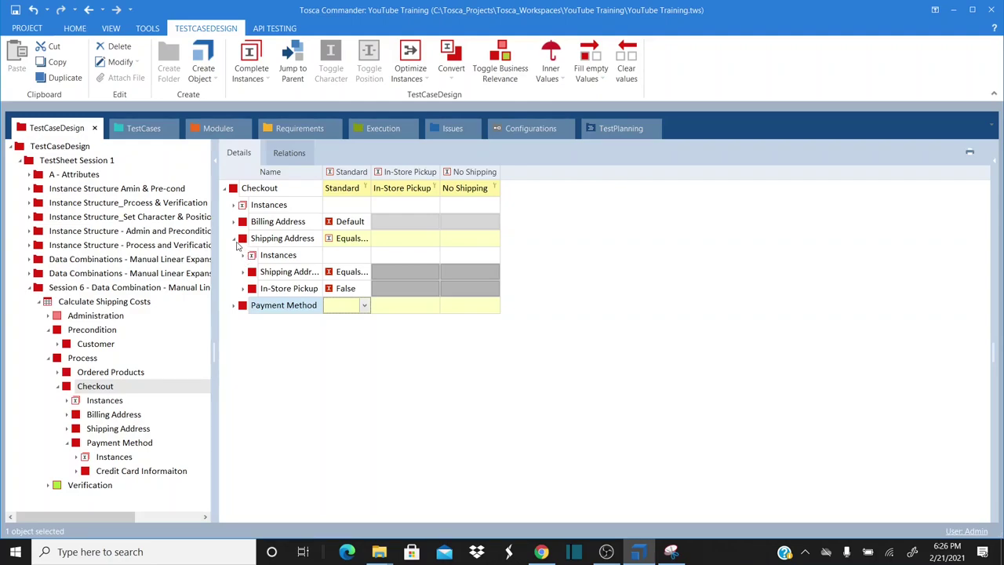
click(233, 239)
click(234, 239)
click(243, 255)
click(264, 274)
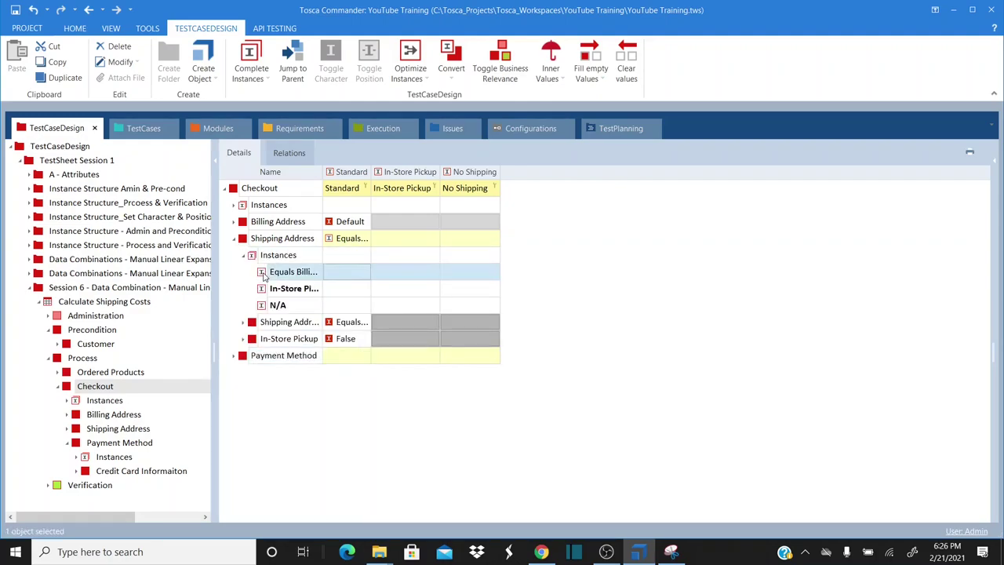
click(234, 240)
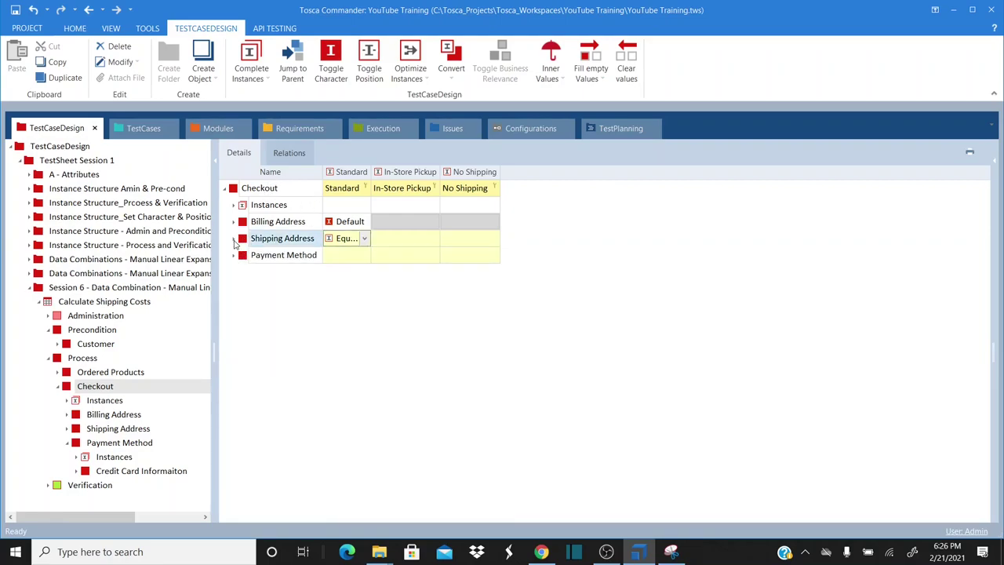
click(357, 257)
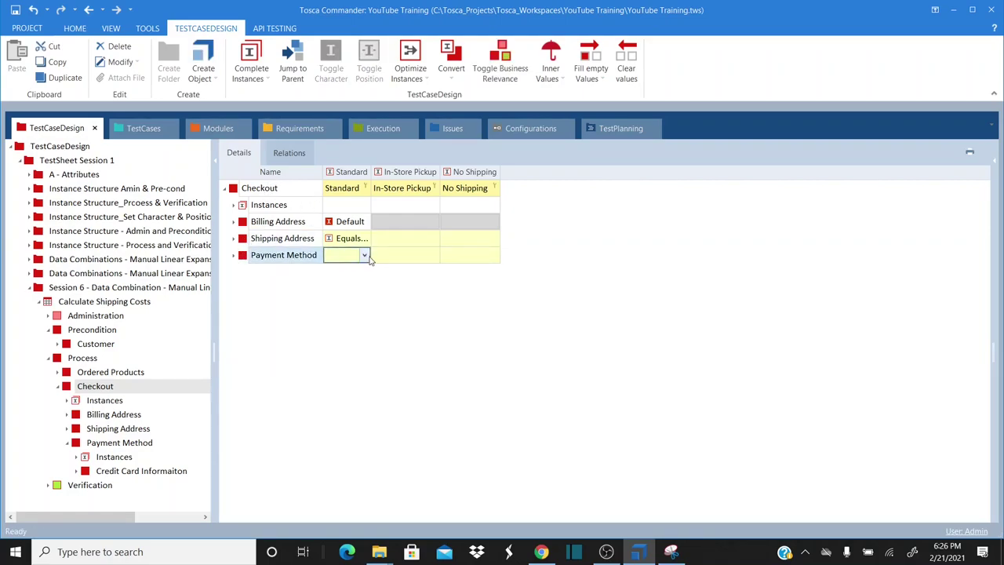
click(364, 256)
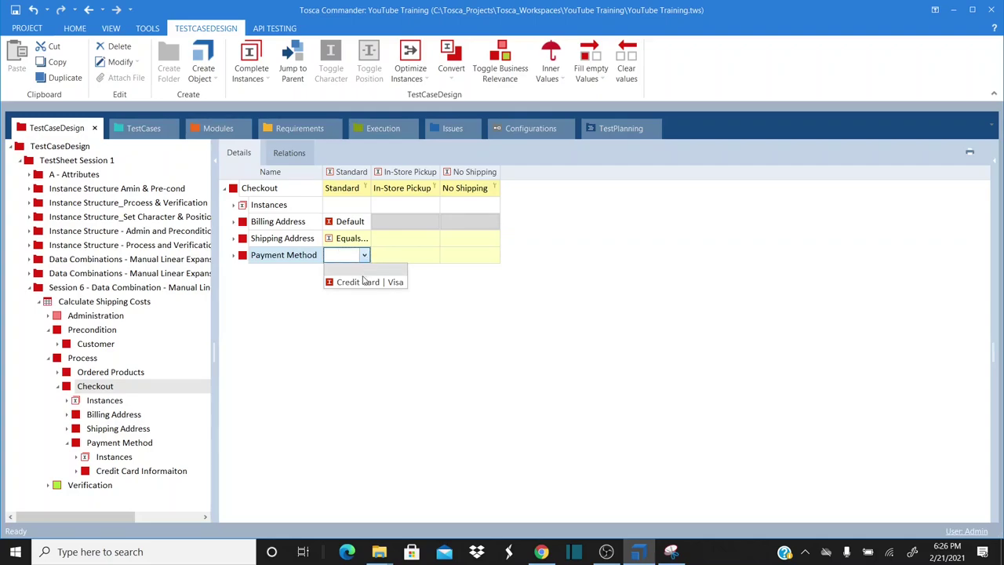
click(363, 282)
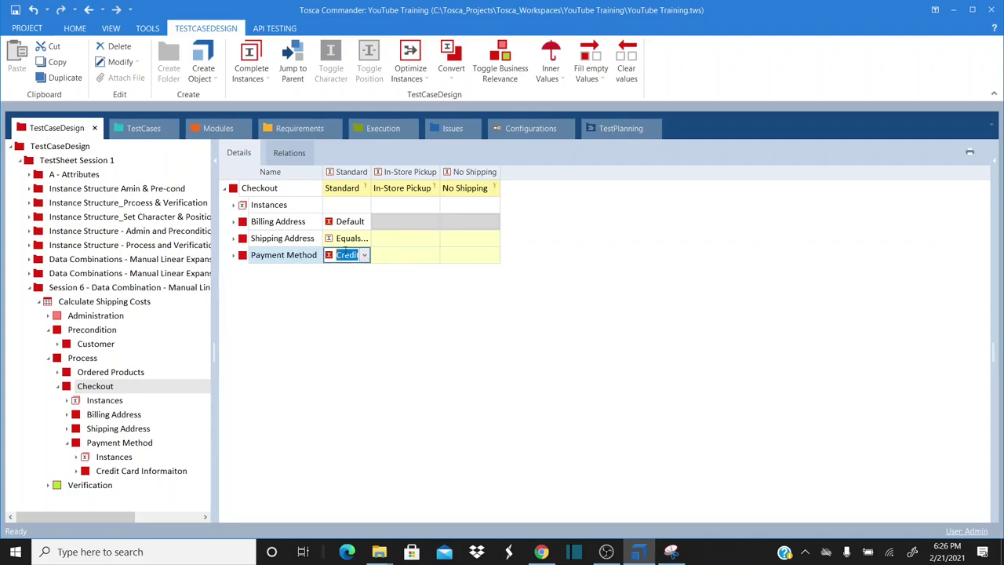
- Toggle the character of the "Equals Billing Address" instance under Shipping Address, and collapse the attribute
click(349, 239)
click(364, 239)
click(365, 239)
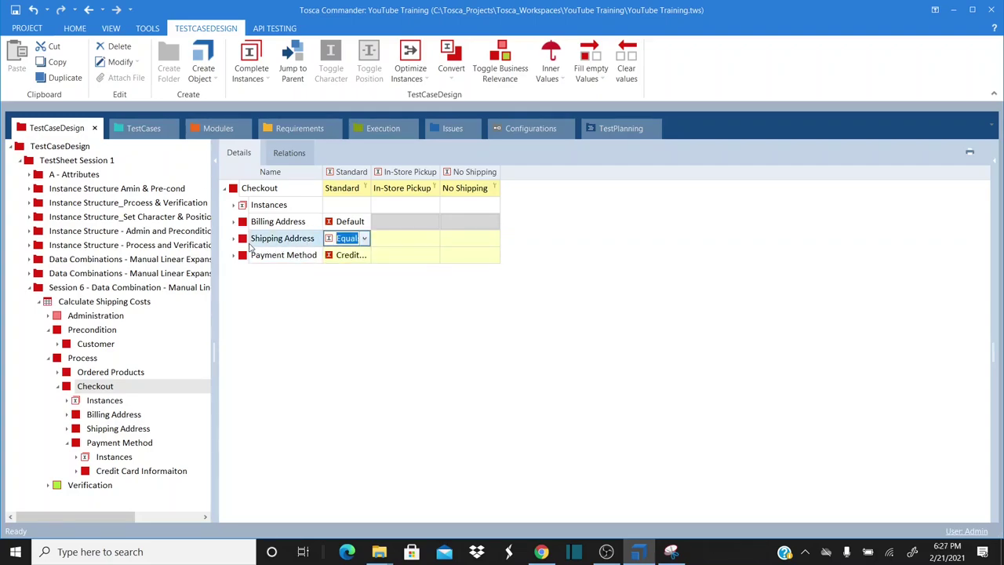
click(232, 239)
click(279, 273)
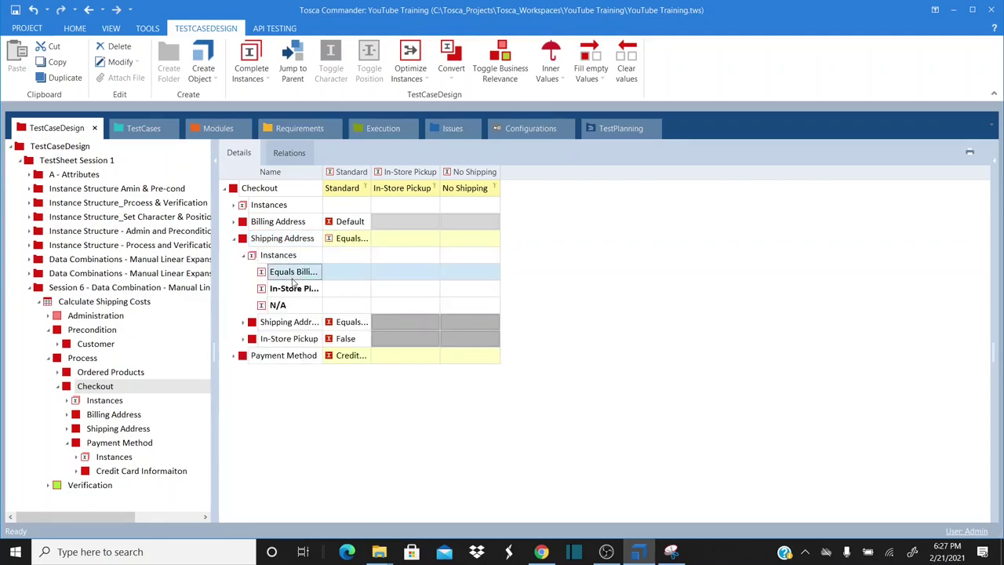
click(334, 61)
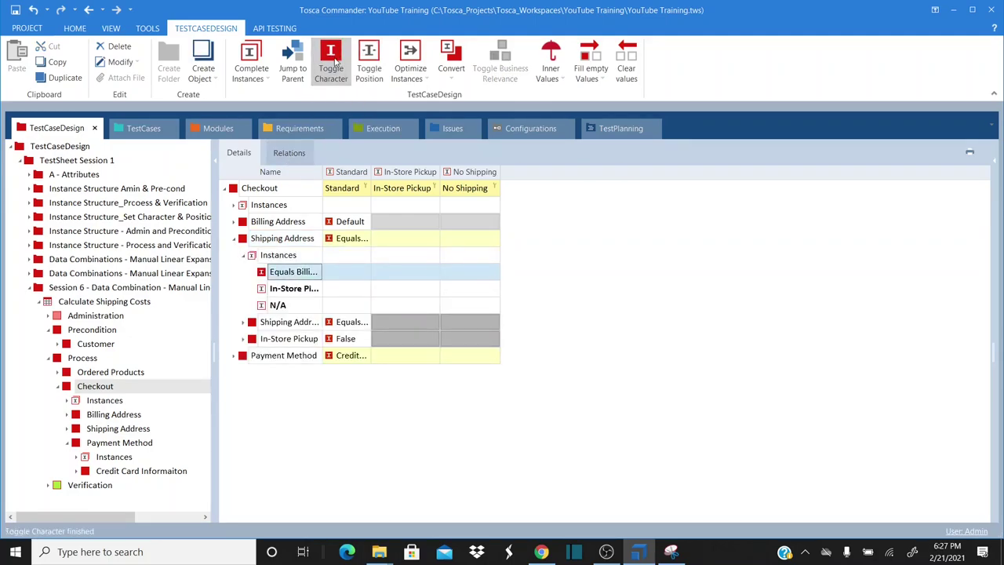
click(246, 256)
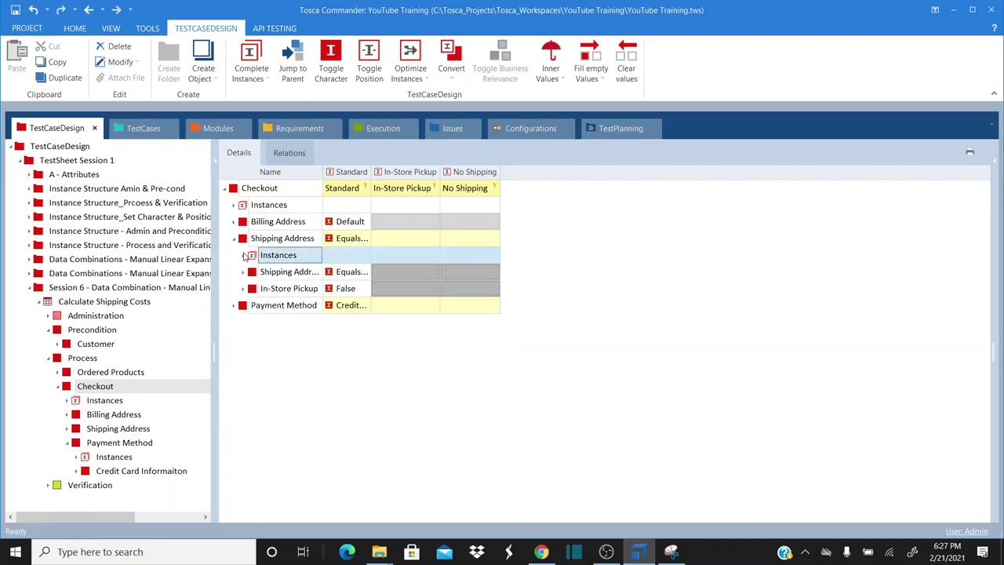
click(233, 240)
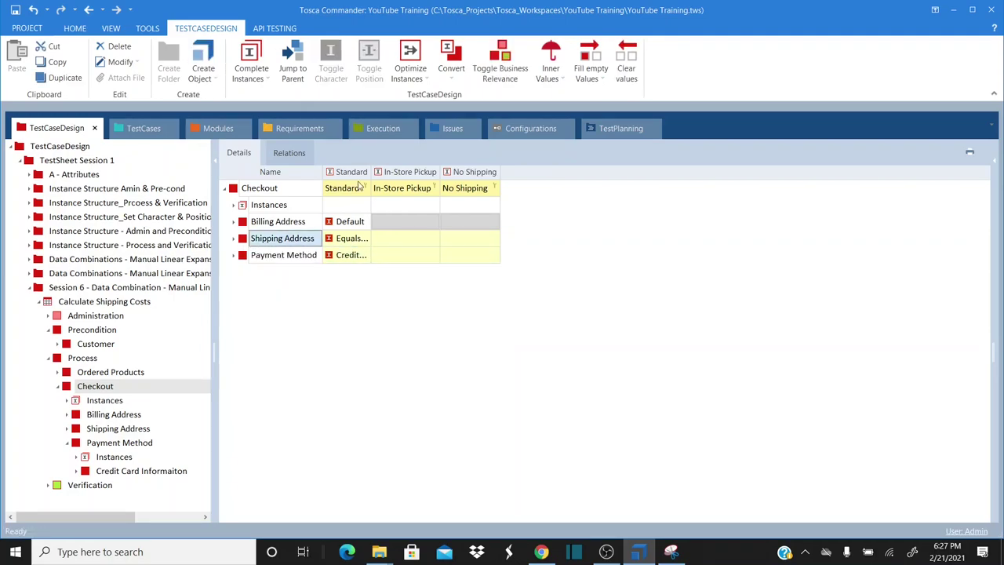
- Fill the In-Store Pickup checkout instance with billing address Default, shipping address In-Store Pickup and payment method Credit Card | Visa
click(424, 225)
click(433, 223)
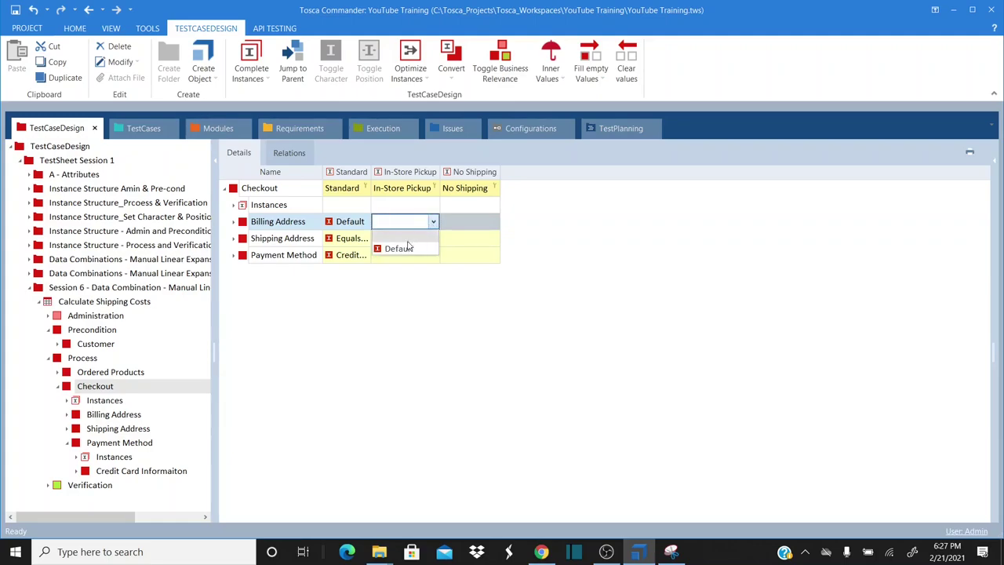
click(398, 249)
click(429, 240)
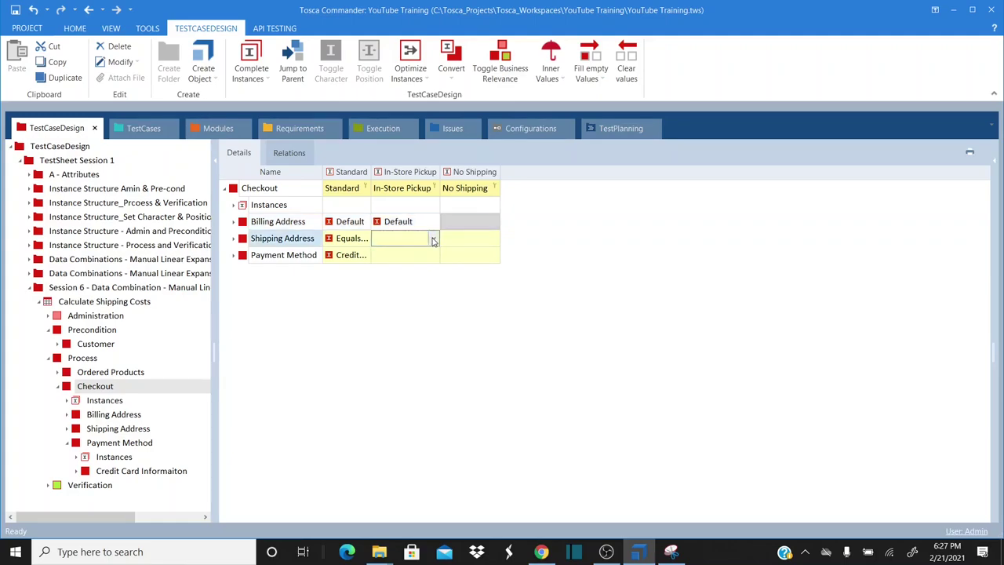
click(433, 240)
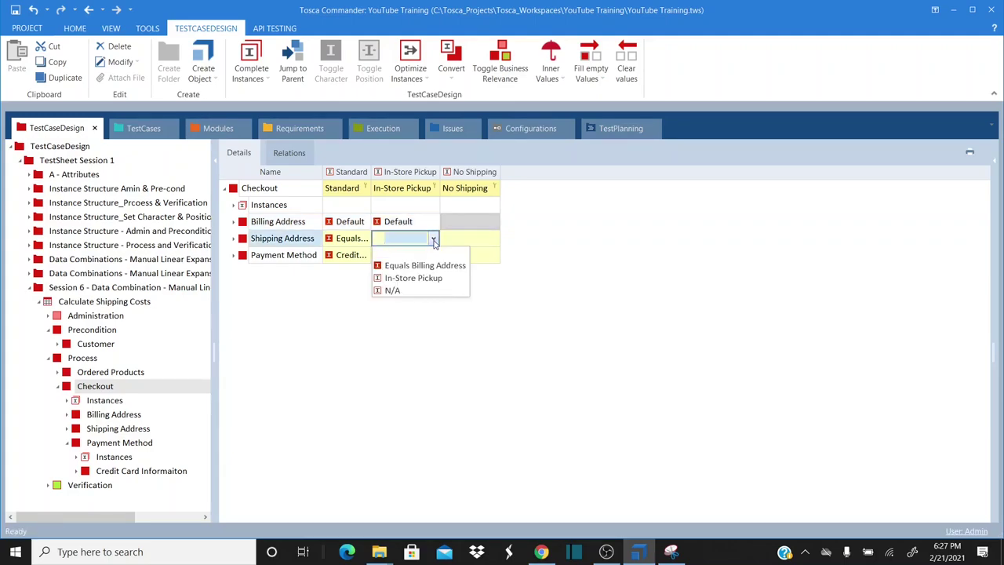
click(413, 278)
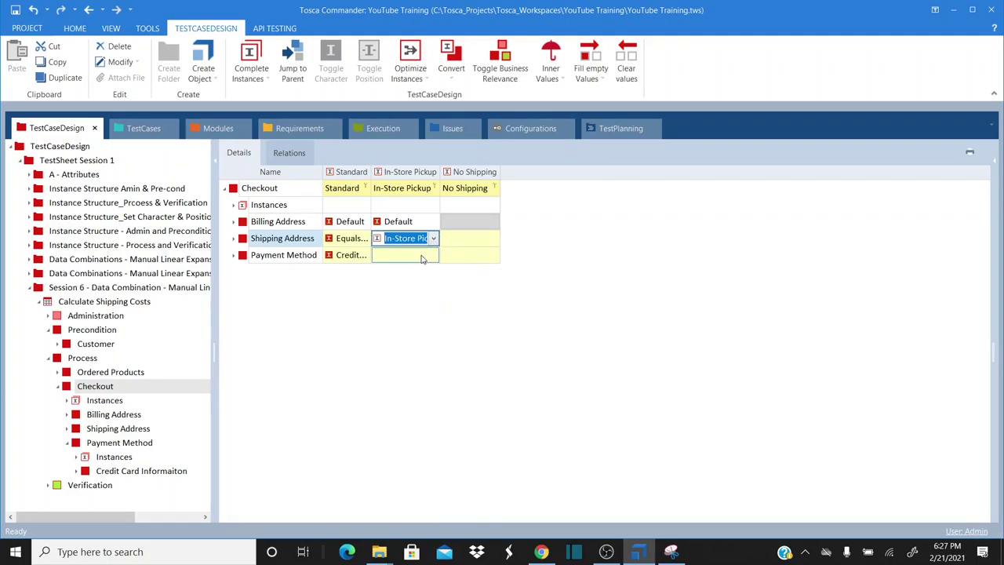
click(431, 257)
click(433, 256)
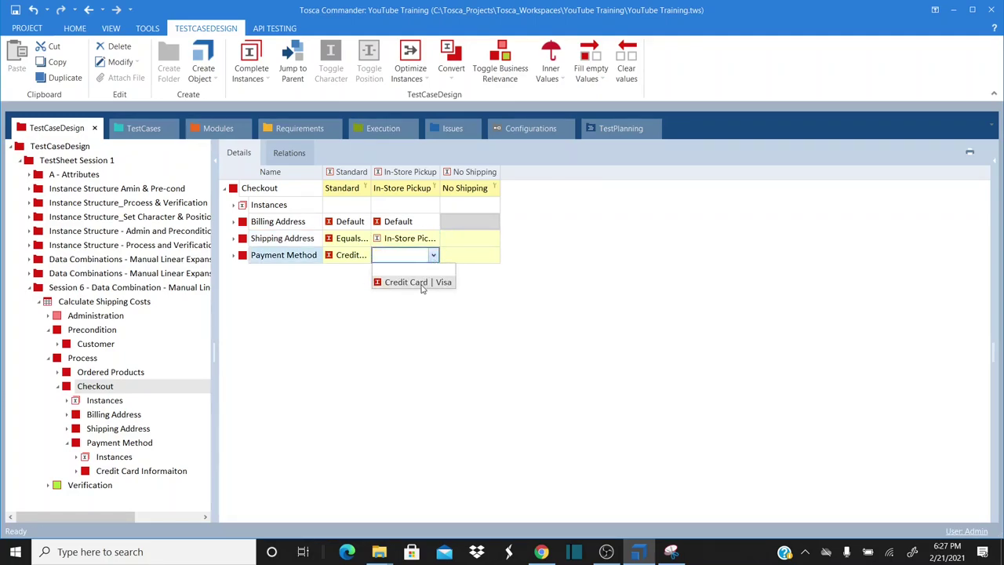
click(417, 282)
- Fill the No Shipping checkout instance with billing address Default, shipping address N/A and payment method Credit Card | Visa, and best-fit all columns
click(477, 226)
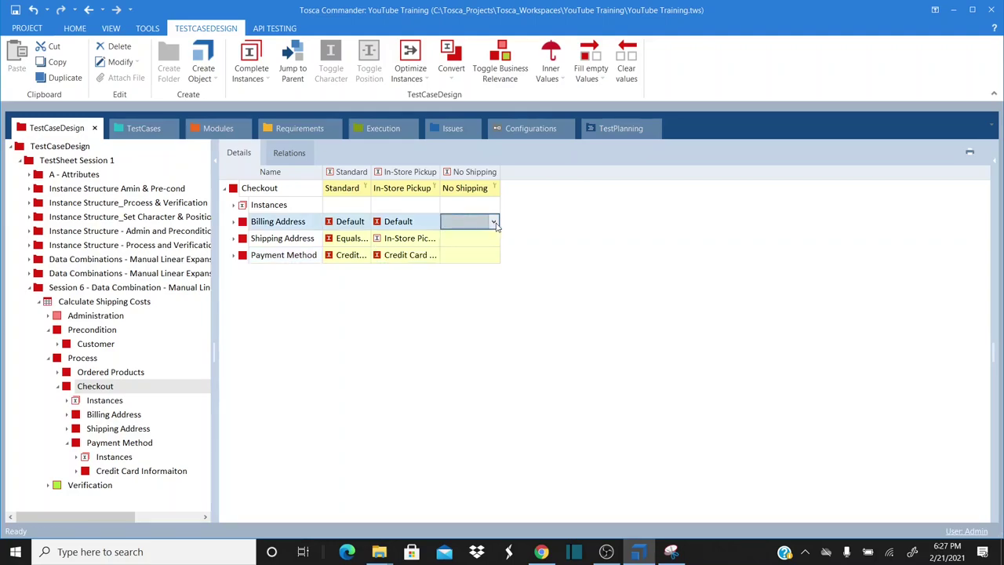
click(494, 223)
click(468, 244)
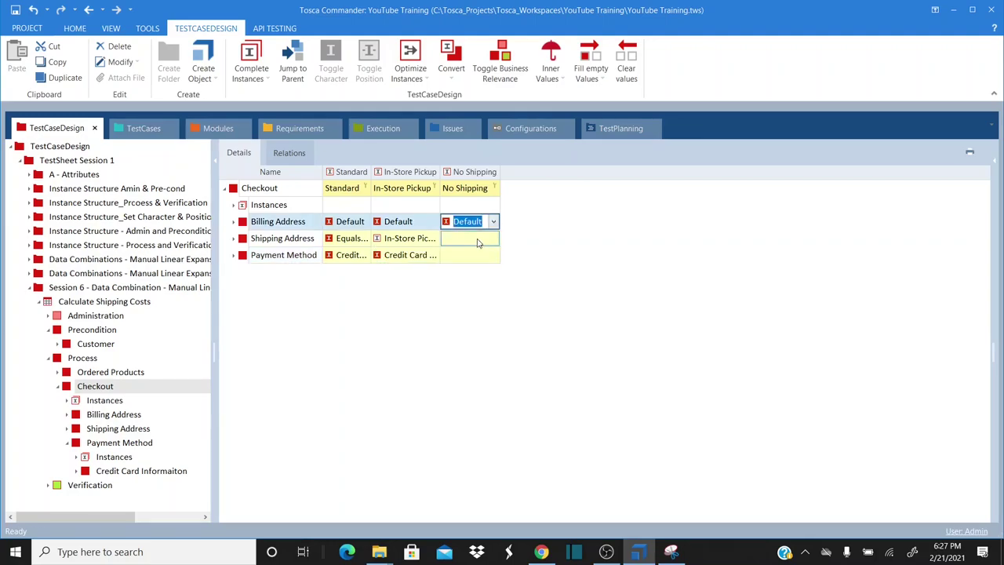
click(477, 242)
click(493, 239)
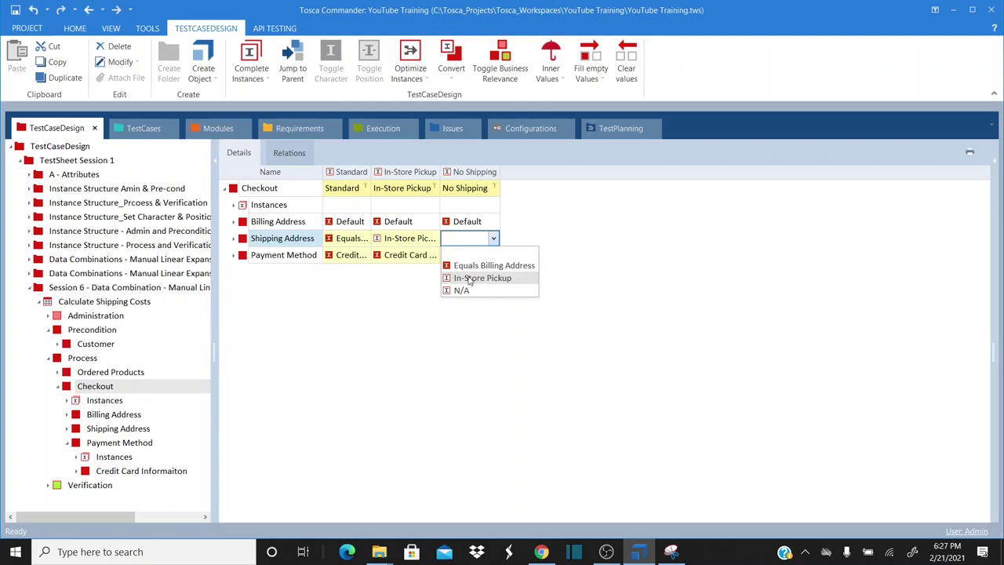
click(461, 290)
click(482, 260)
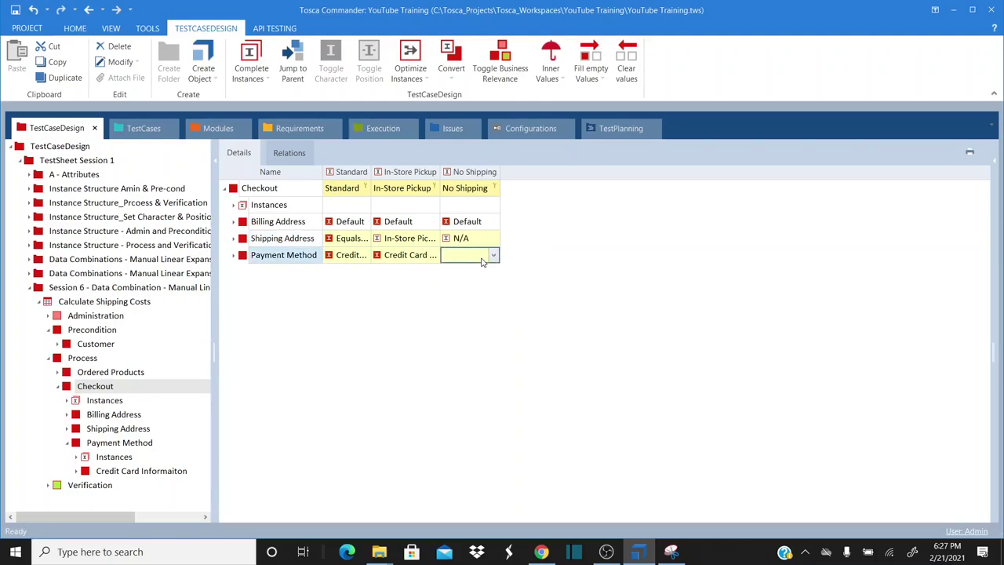
click(494, 256)
click(474, 280)
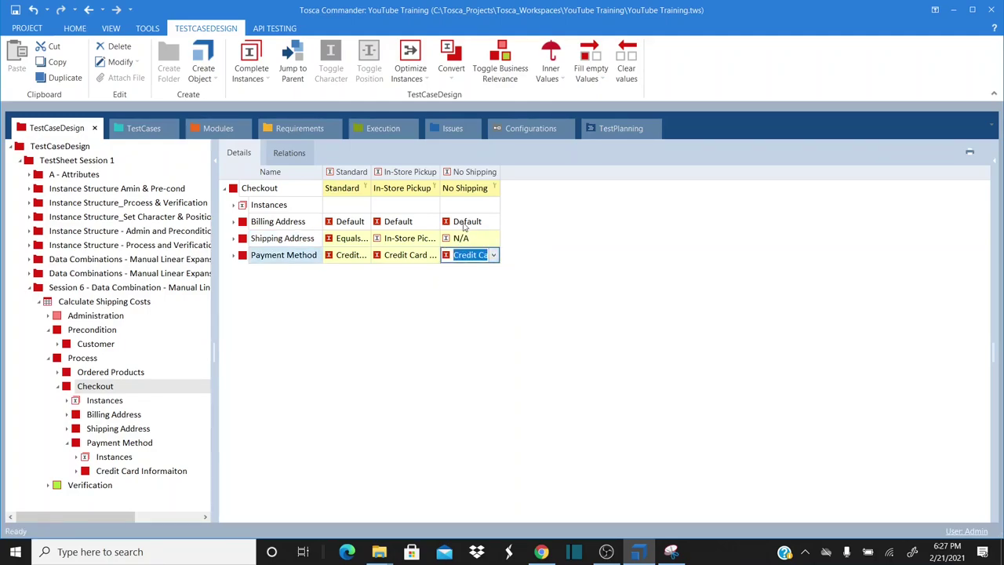
right_click(302, 173)
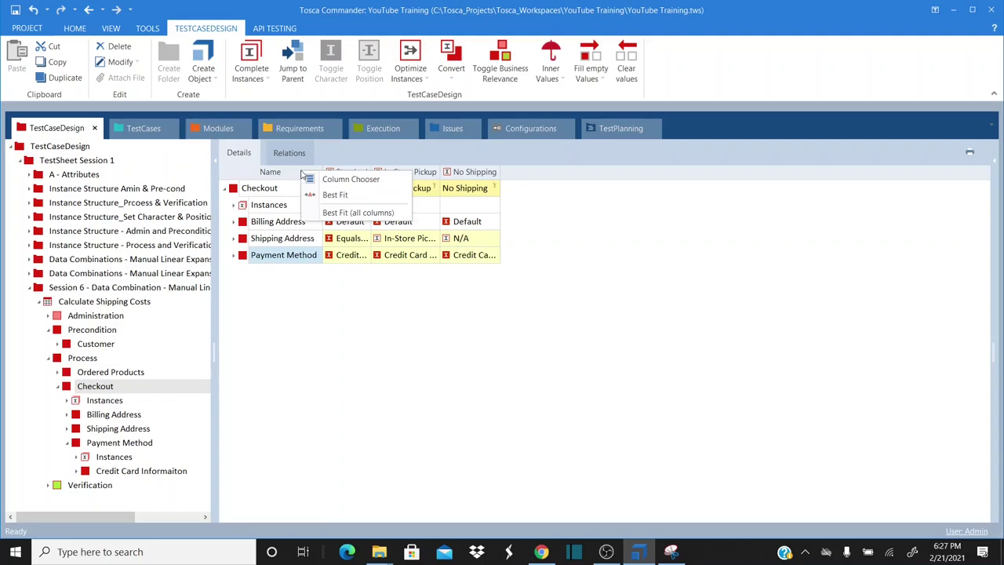
click(354, 214)
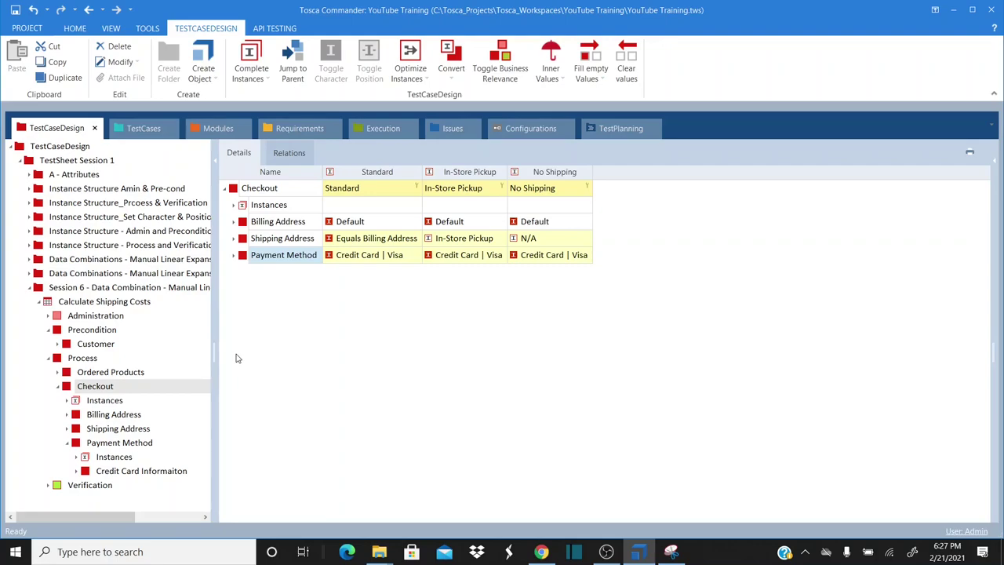
- Collapse the Session 6 data combination folder and paste a copy of it into TestSheet Session 1
click(29, 287)
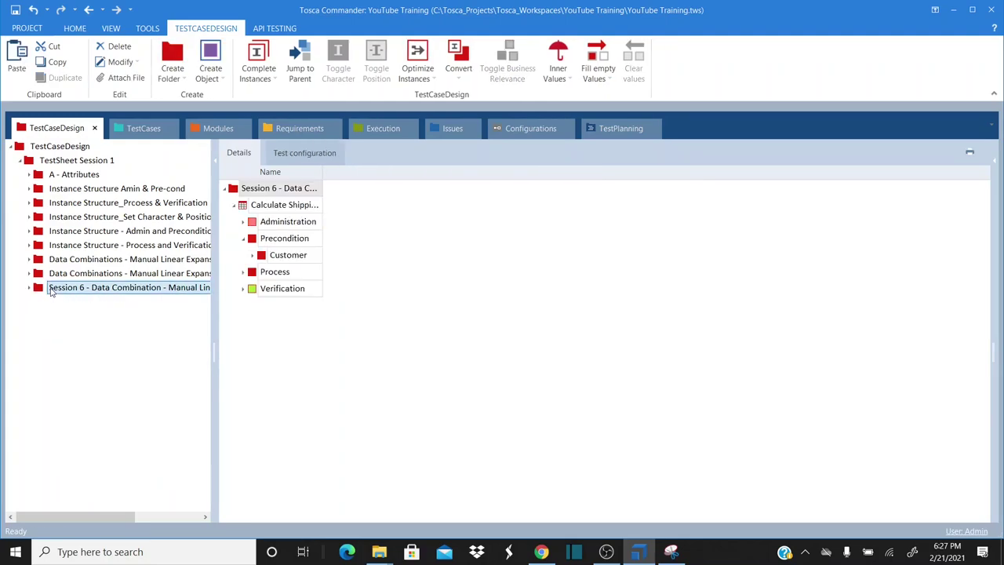
right_click(50, 289)
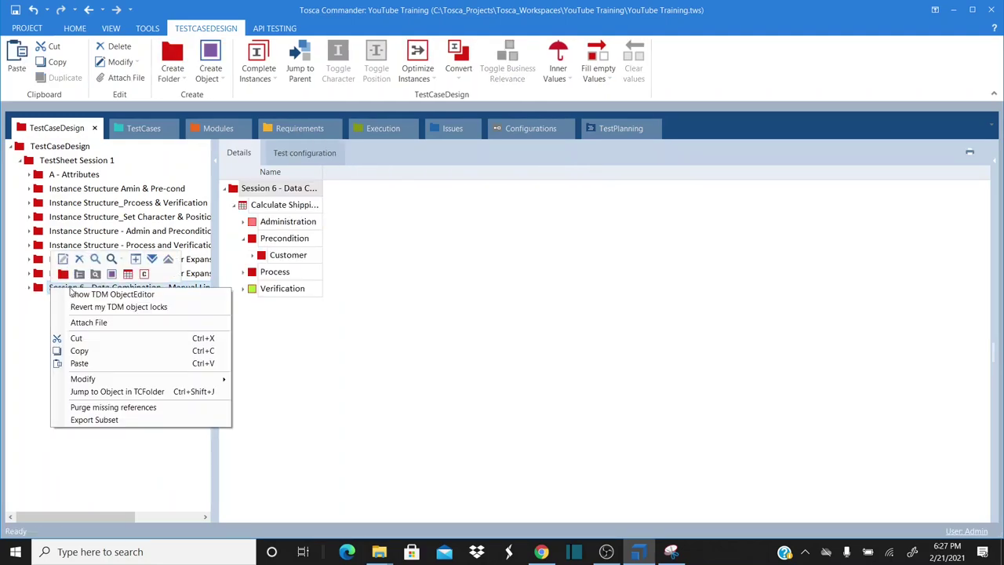
click(79, 349)
right_click(36, 161)
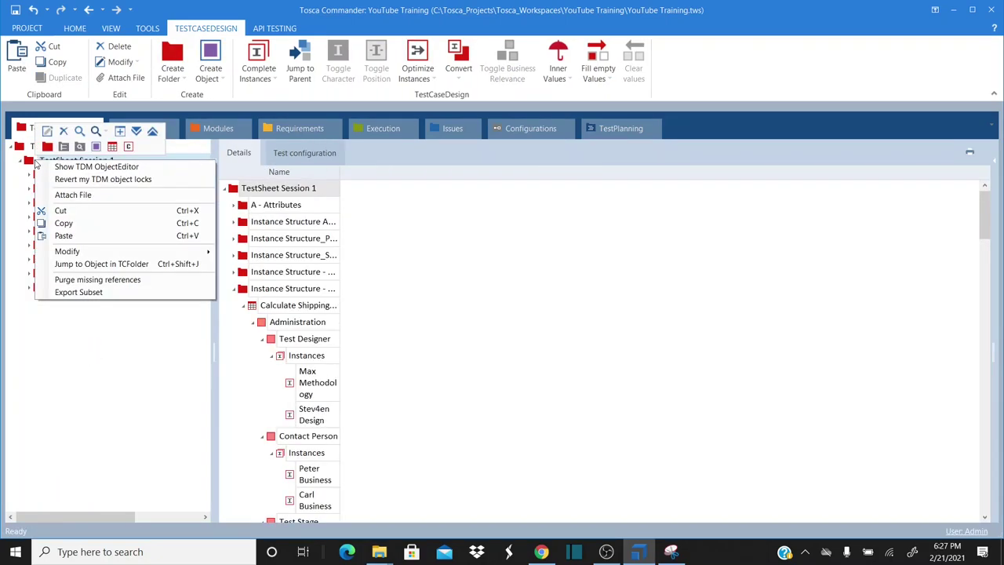
click(79, 236)
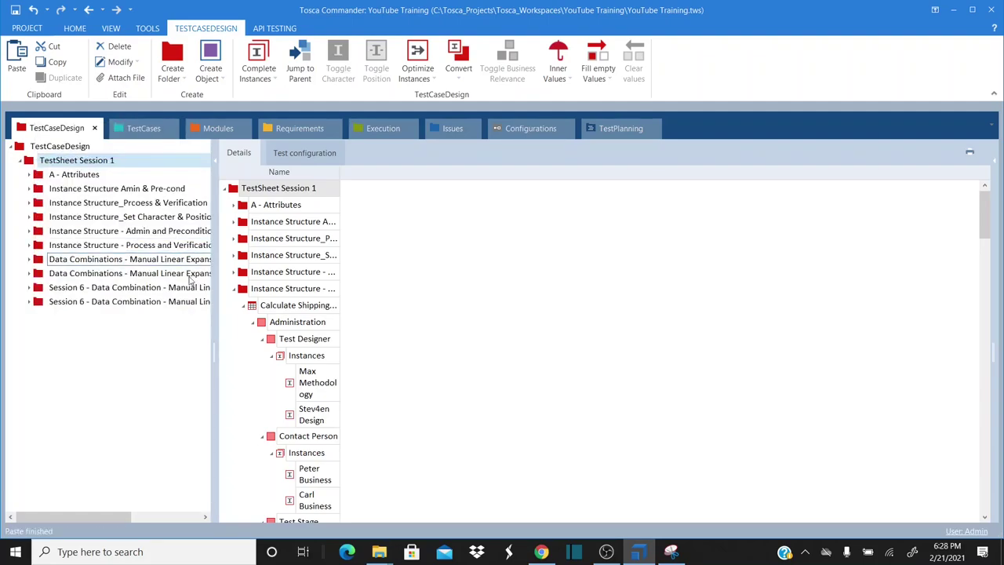
- Rename the pasted Session 6 folder so its name ends in "Manual Linear Expansion - Test Sheet Level"
double_click(152, 303)
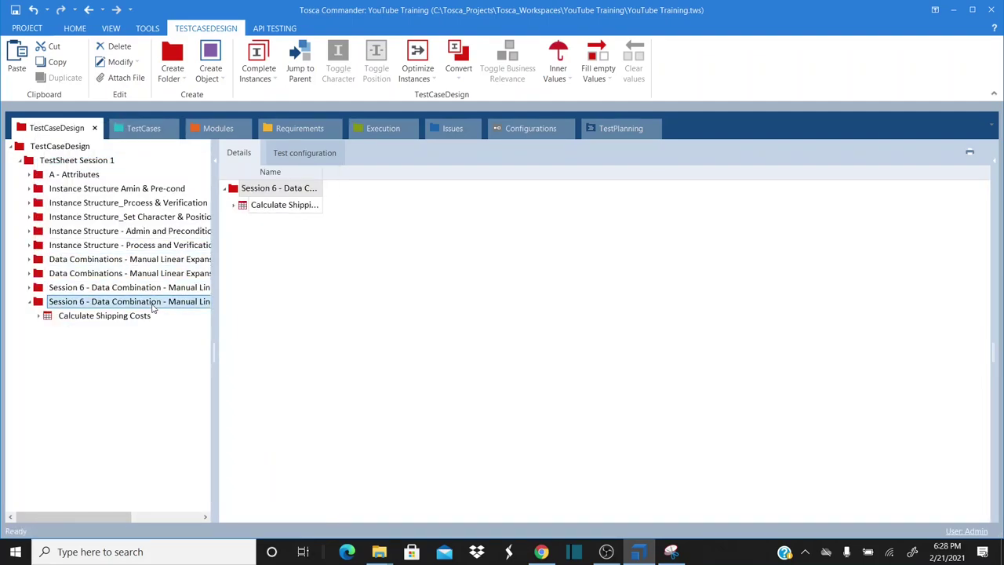
click(153, 303)
double_click(153, 302)
click(153, 303)
key(ctrl+Right)
key(ctrl+Right)
key(ctrl+Right)
key(ctrl+Right)
key(ctrl+Right)
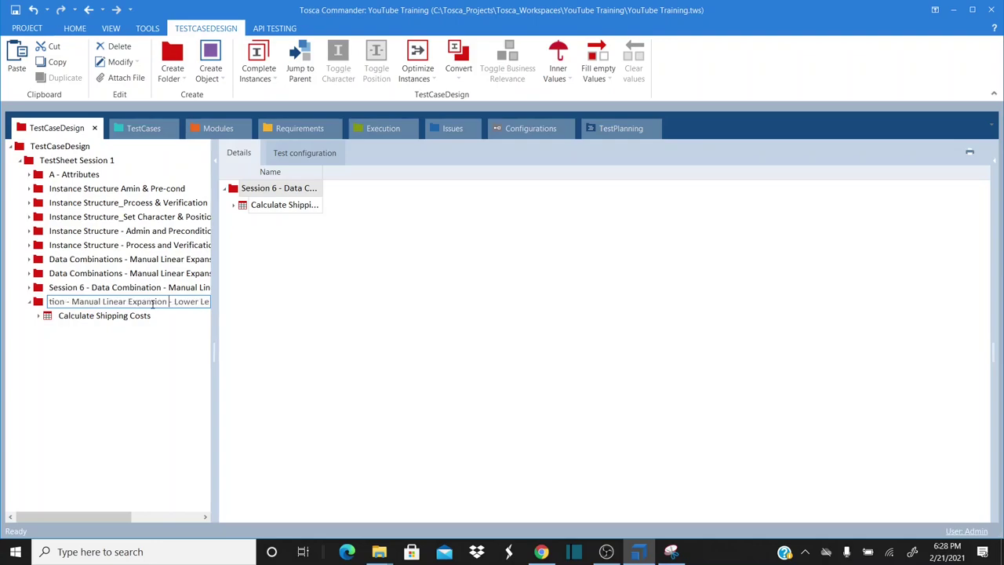
key(End)
key(shift+ctrl+Left)
key(shift+ctrl+Left)
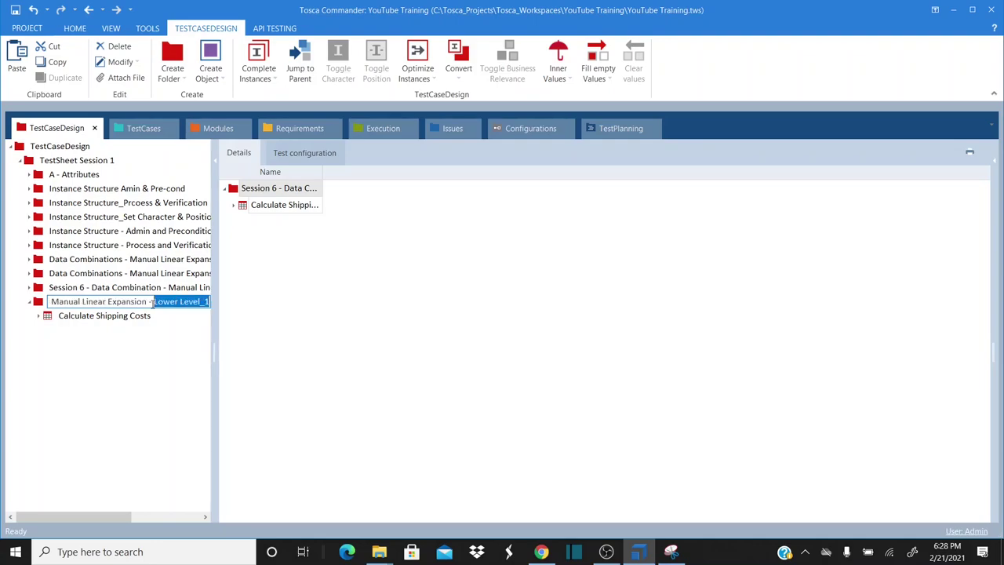
text(Test)
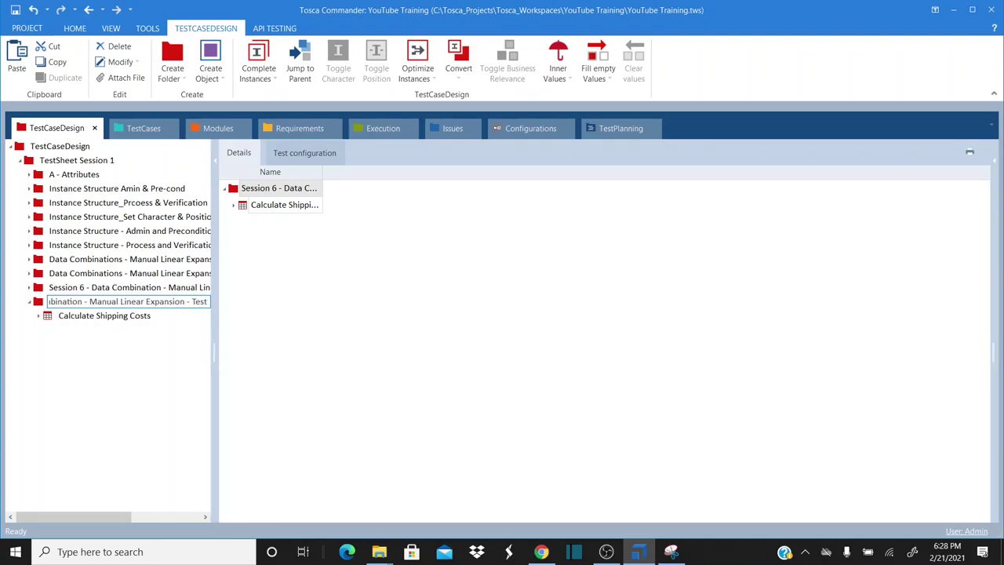
text( Sheet Level)
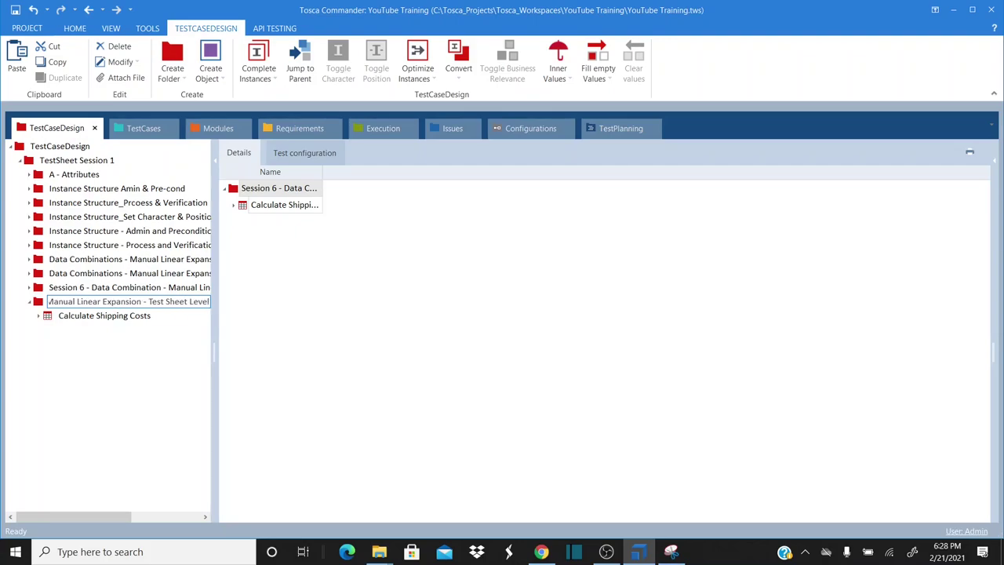
key(Return)
- Open the copied Calculate Shipping Costs sheet, widen its Name column, and add a sheet-level instance named "Physica"
click(97, 320)
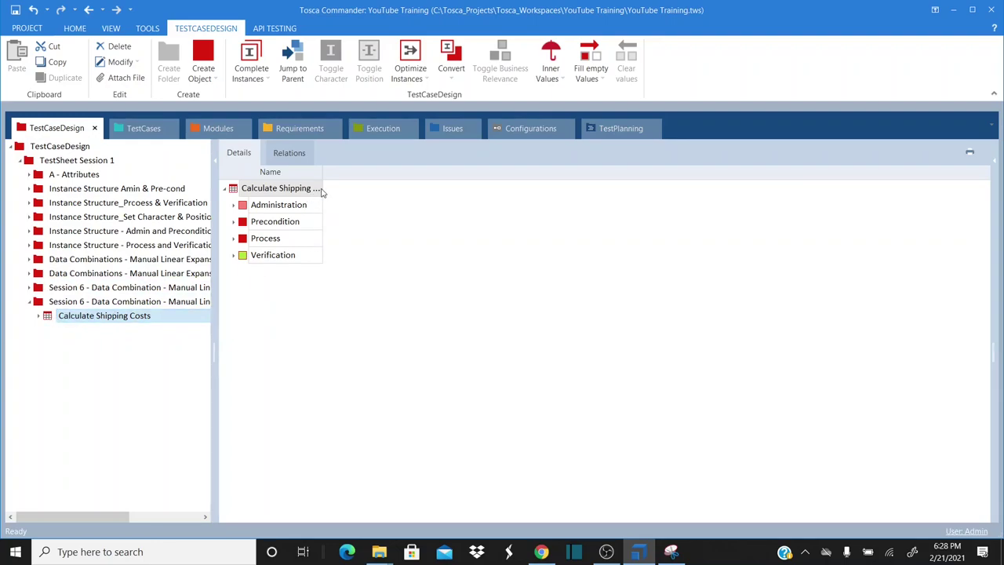
drag(321, 174, 406, 174)
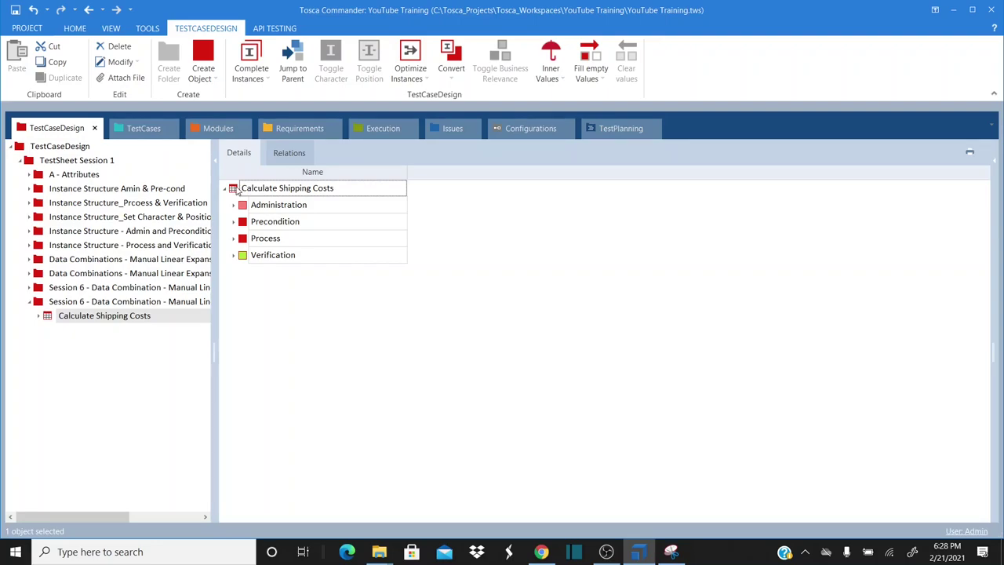
right_click(236, 191)
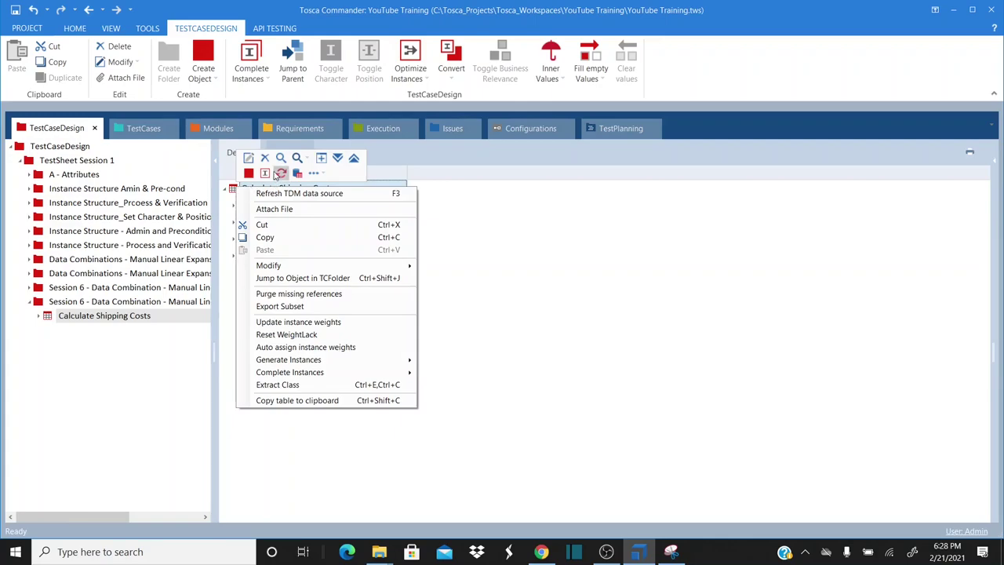
click(265, 173)
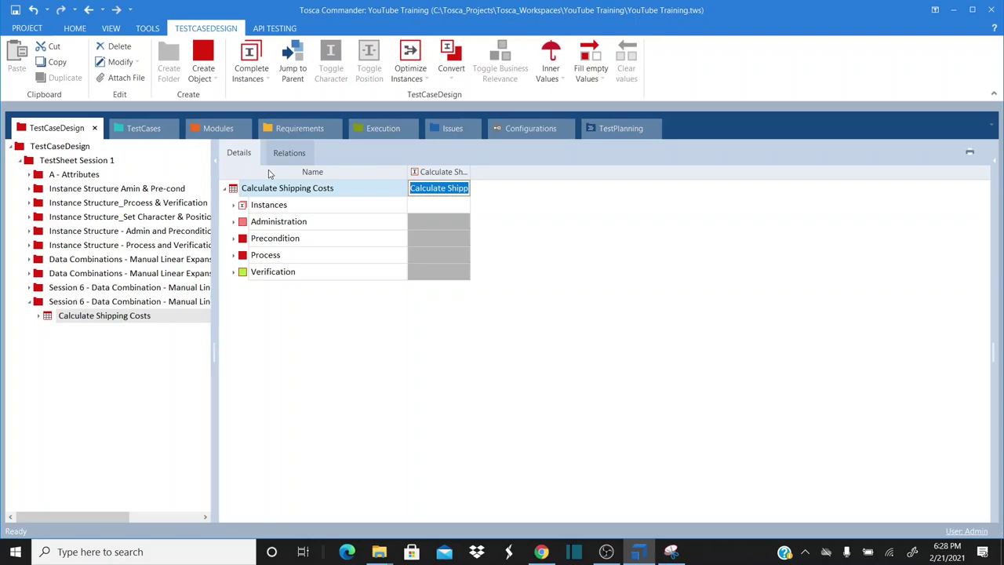
text(Physica)
key(Return)
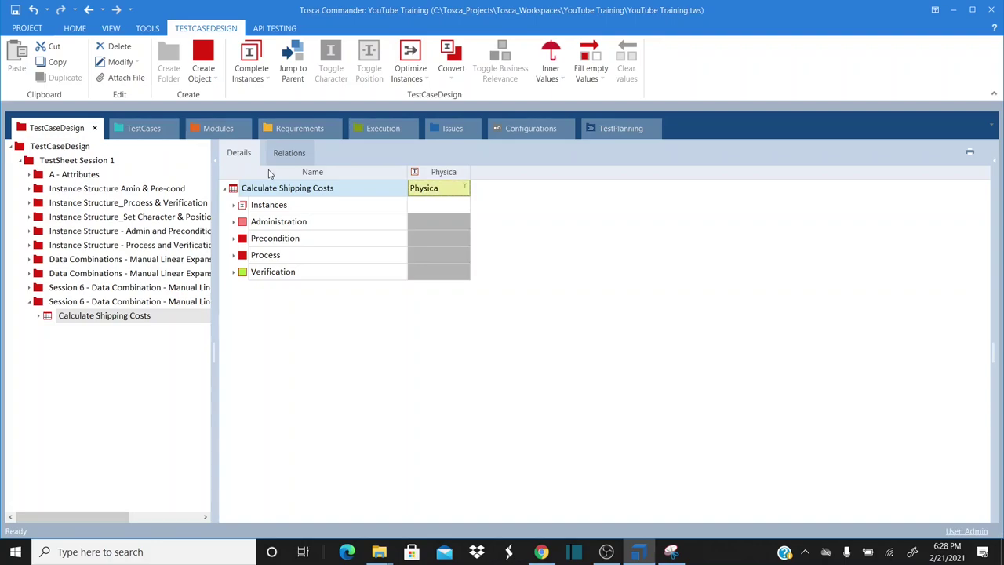
- Add an instance named "Free Shipping | Boundary" to the Calculate Shipping Costs sheet
right_click(243, 191)
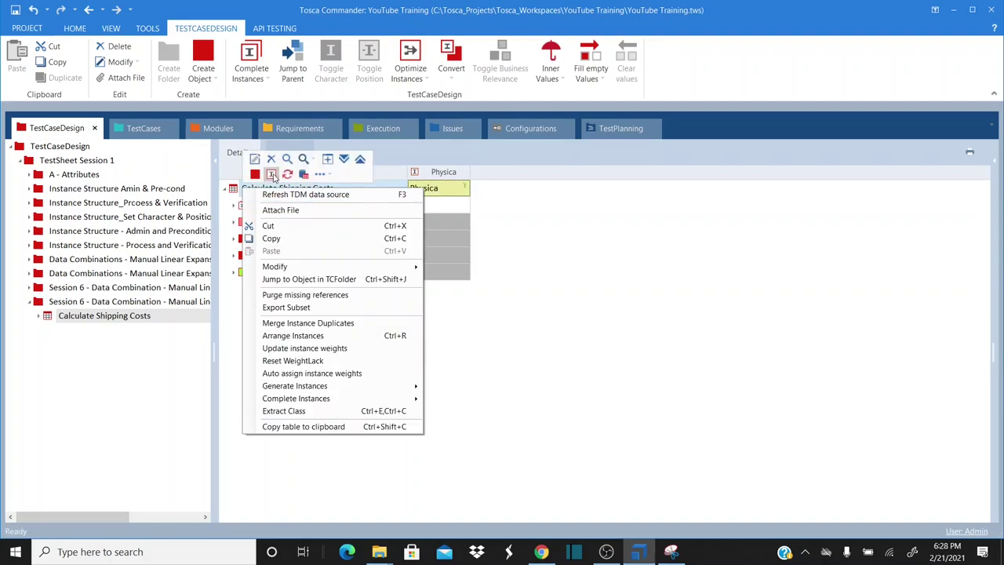
click(269, 174)
text(Free Shipping)
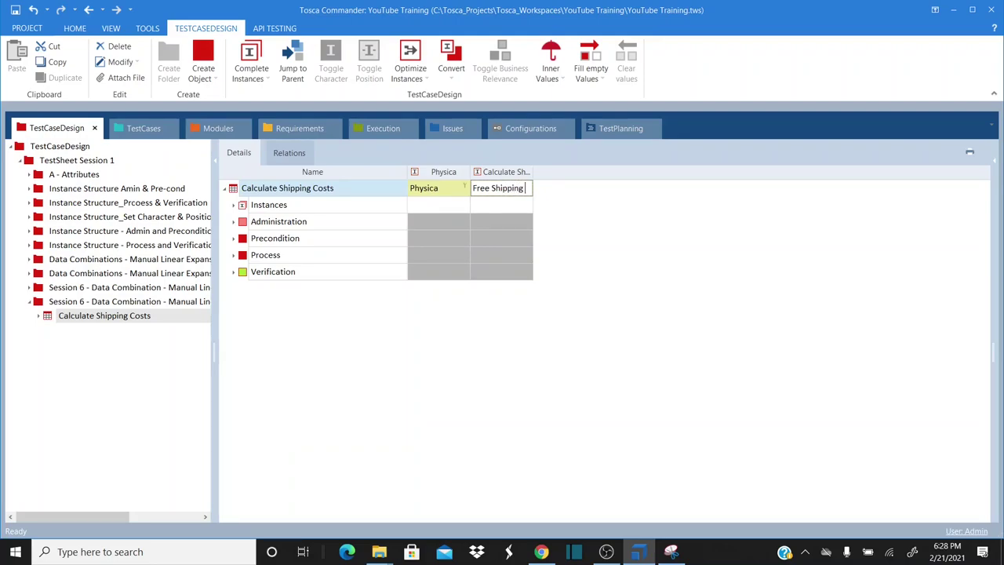
text( | Boundary)
key(Return)
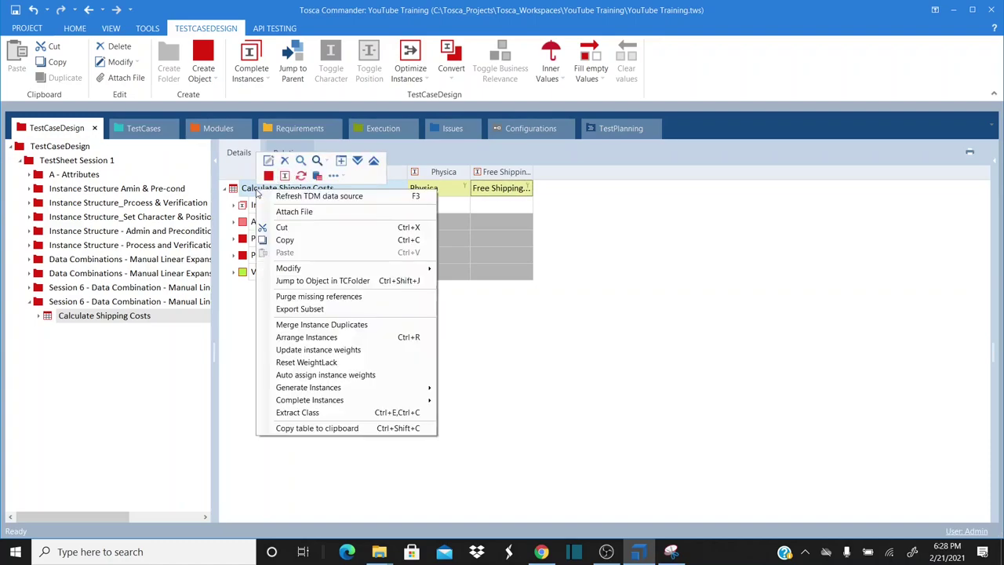
- Add an instance named "Digital" to the Calculate Shipping Costs sheet
right_click(259, 190)
click(285, 176)
text(Digint)
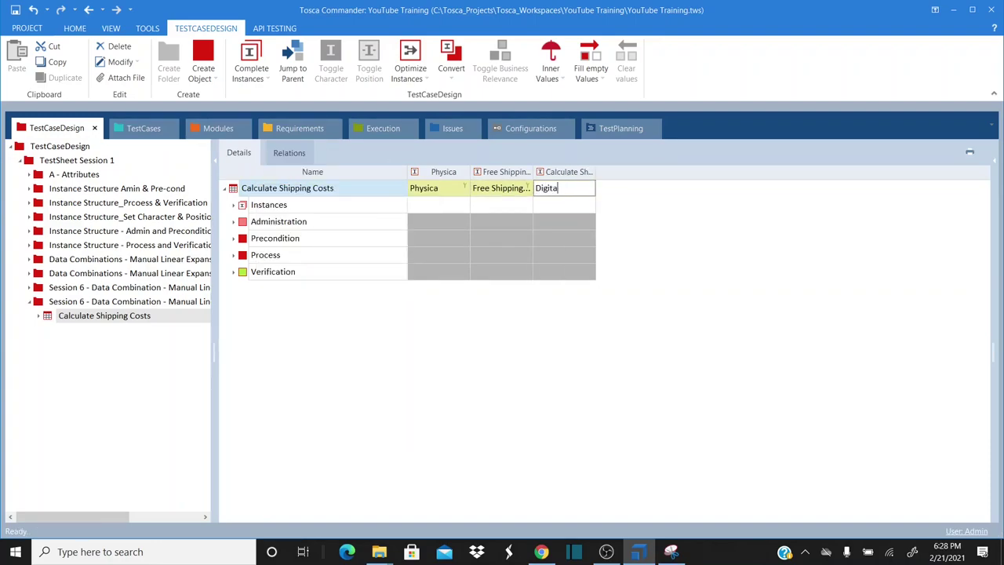
key(Return)
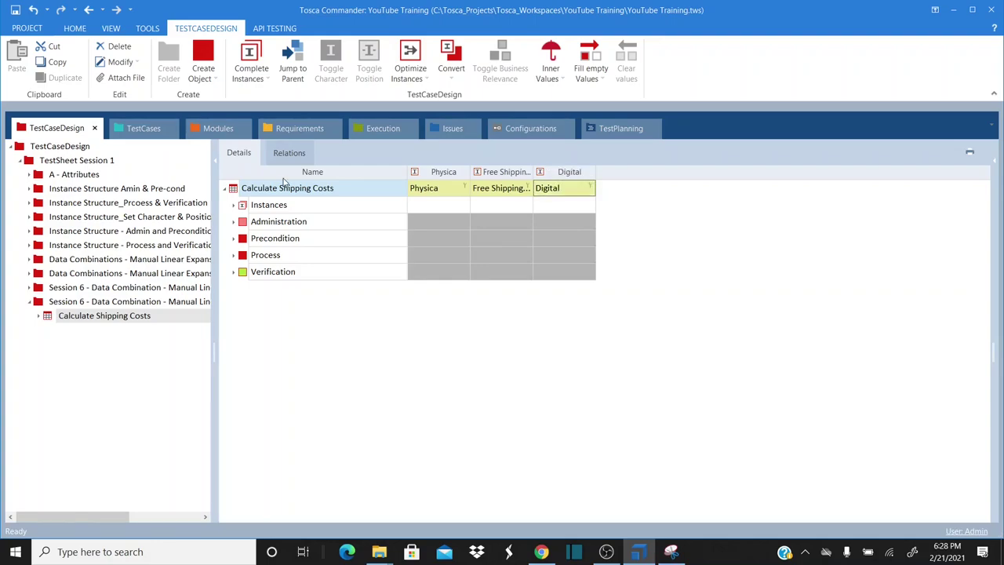
- Add an instance named "In-Store Pickup" to the Calculate Shipping Costs sheet
right_click(251, 190)
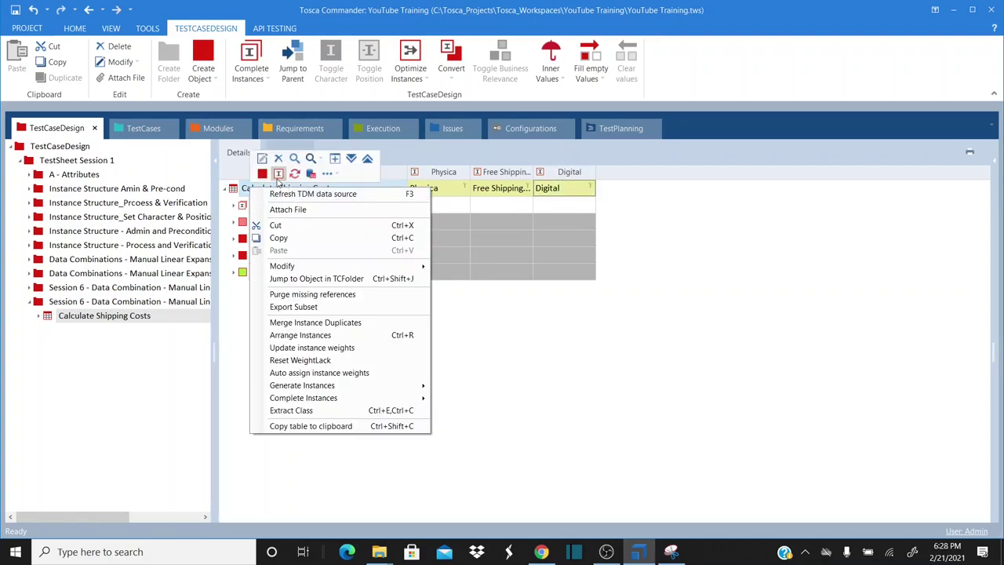
click(278, 173)
text(In-Store )
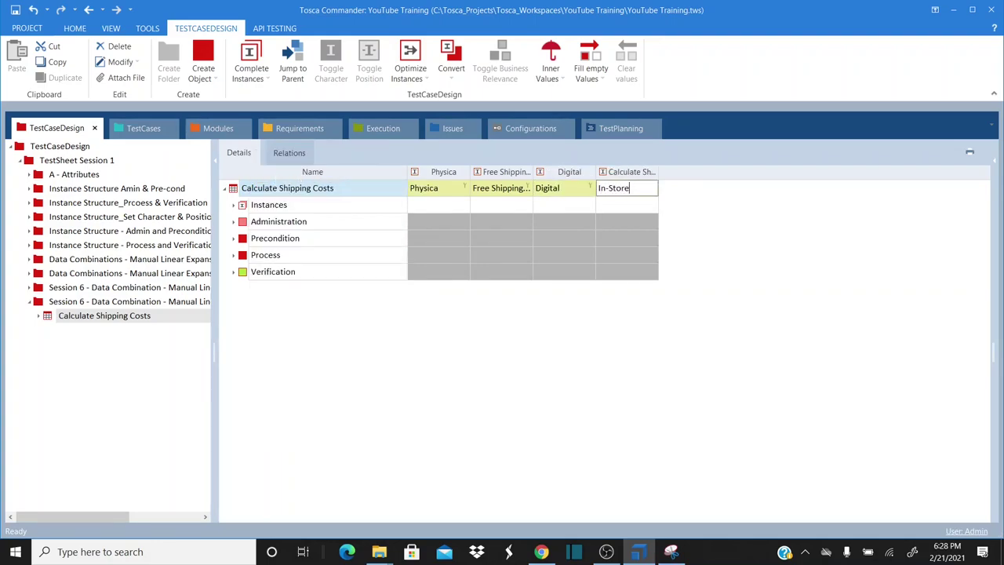
text(Pickup)
key(Return)
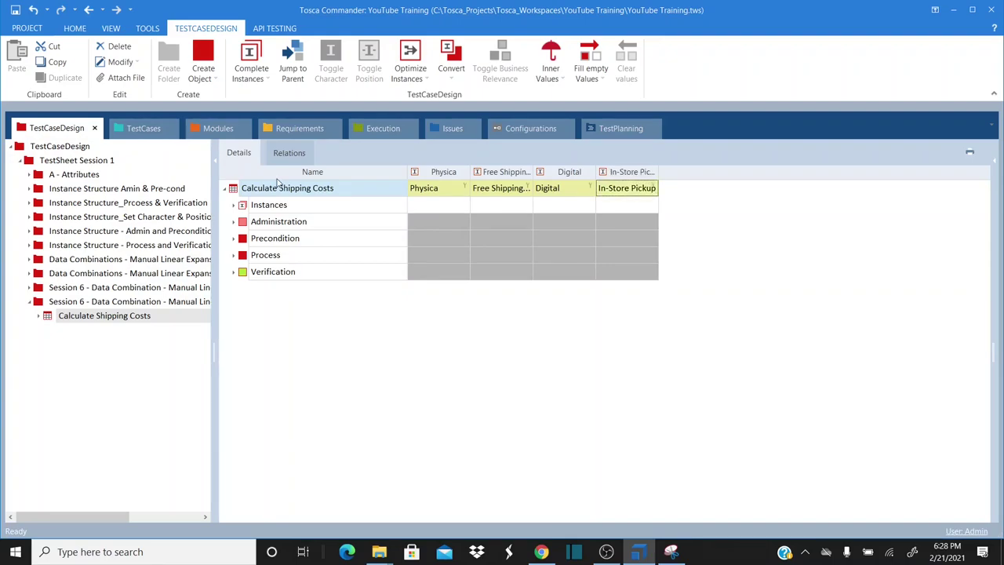
- Add a "Free Shipping" instance to the Calculate Shipping Costs sheet and place its column before In-Store Pickup
right_click(289, 191)
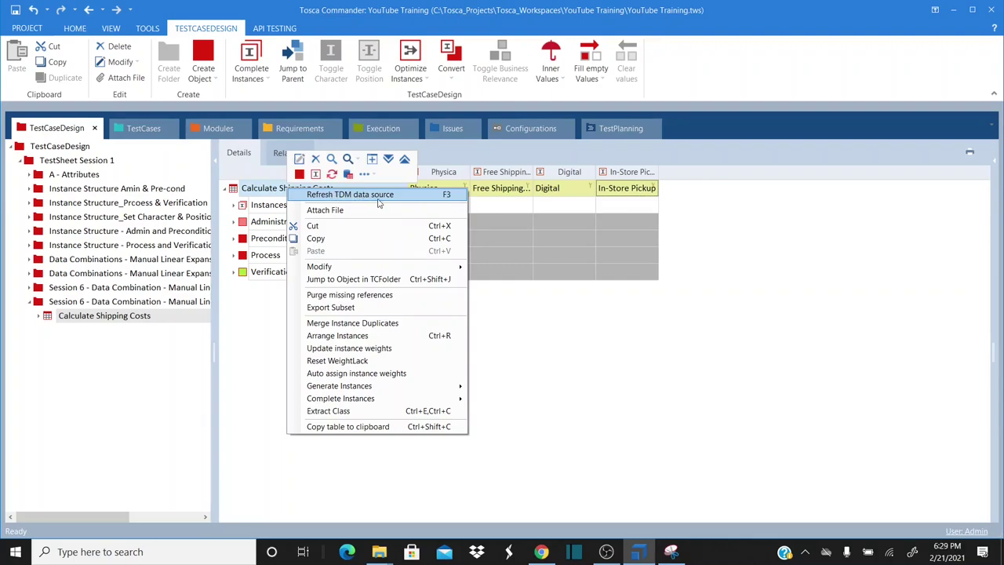
click(315, 174)
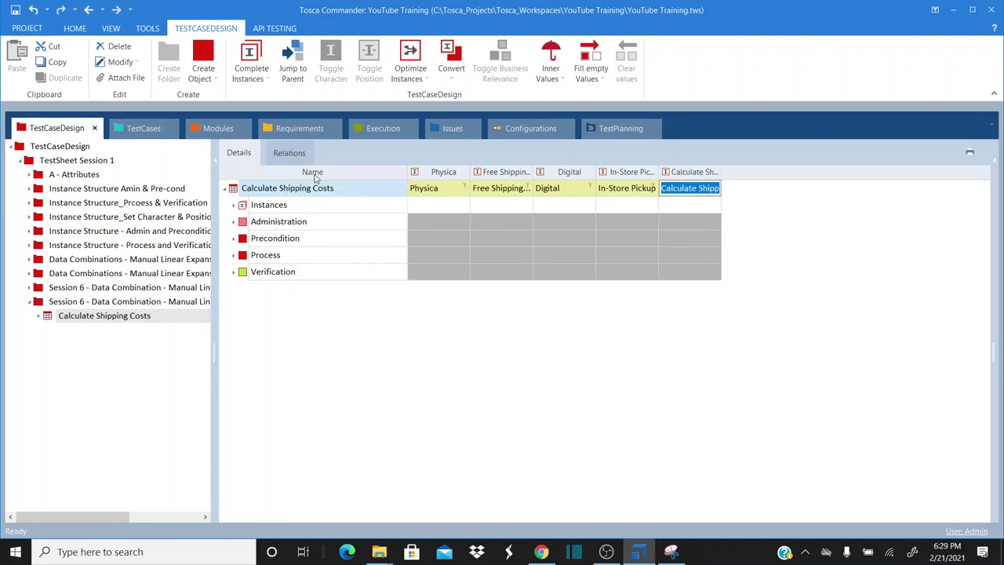
text(Free Shi)
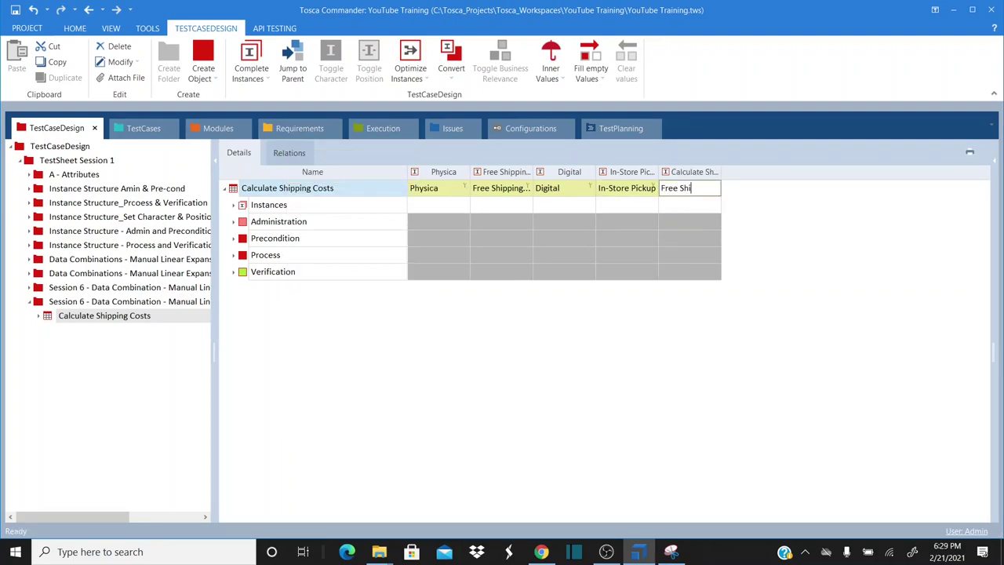
text(pping)
key(Return)
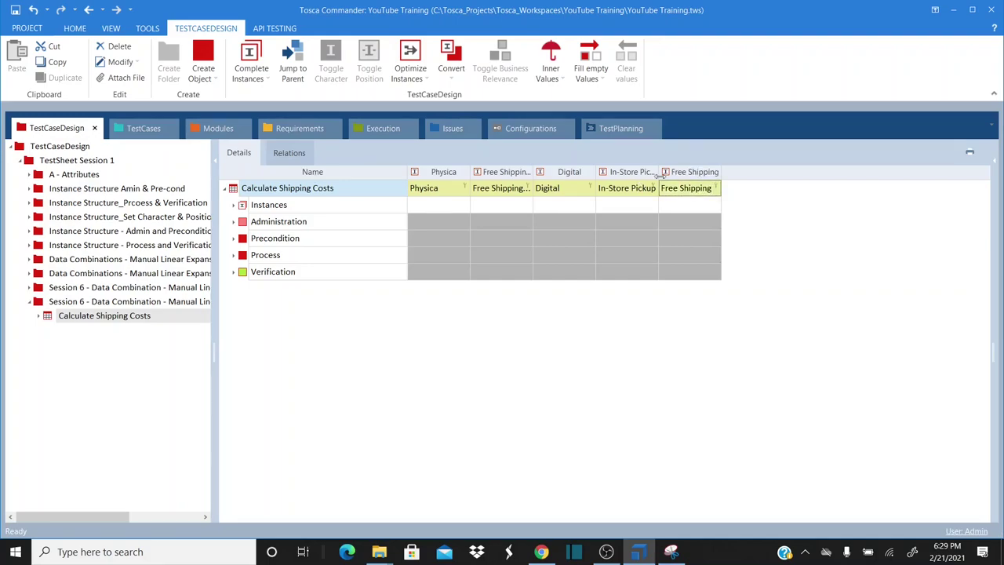
drag(689, 175, 624, 178)
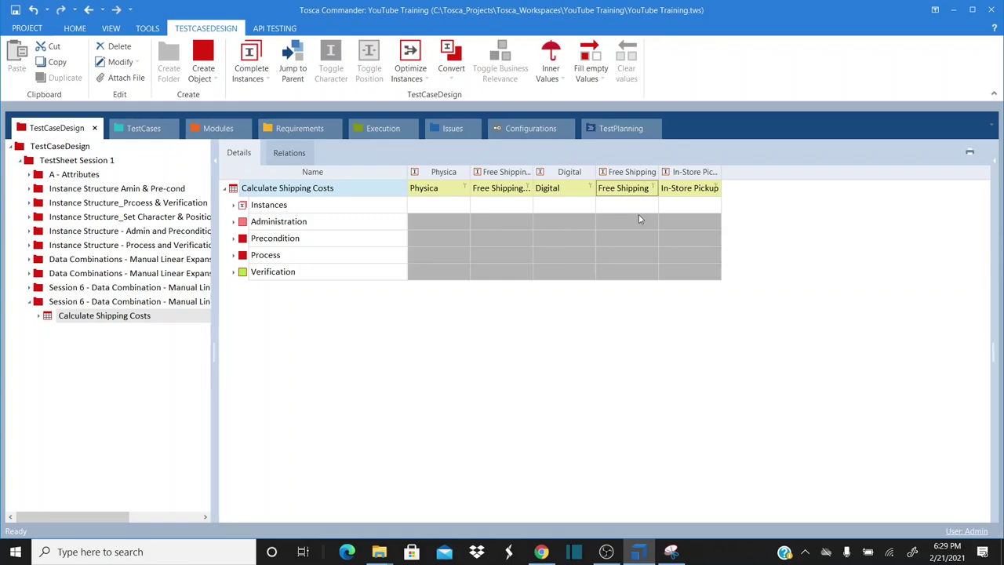
- Add an instance named "Shipping Costs | Boundary" to the sheet and best-fit all columns
right_click(266, 190)
click(300, 178)
text(Sh)
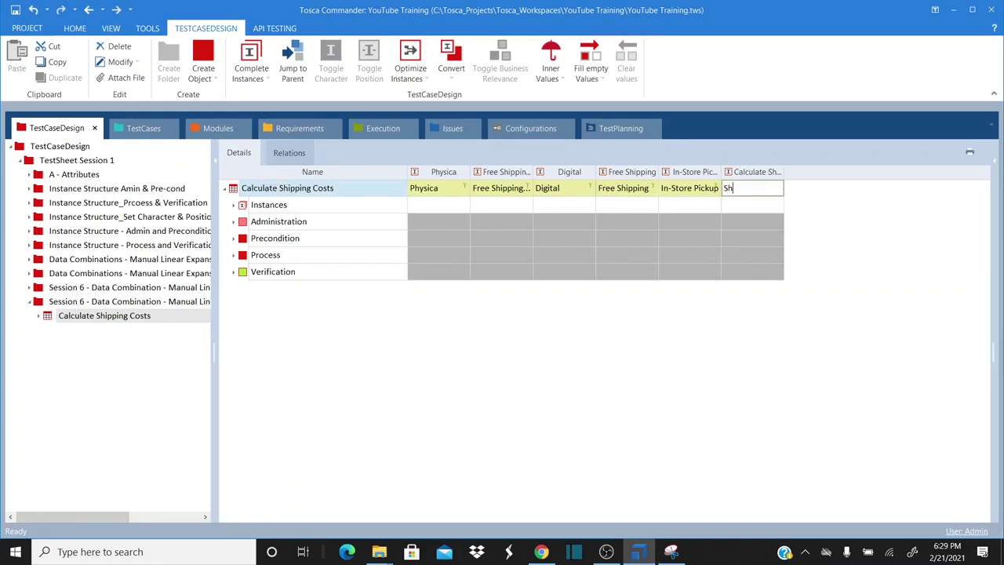
text(ipping CO)
text( Bounda)
key(Return)
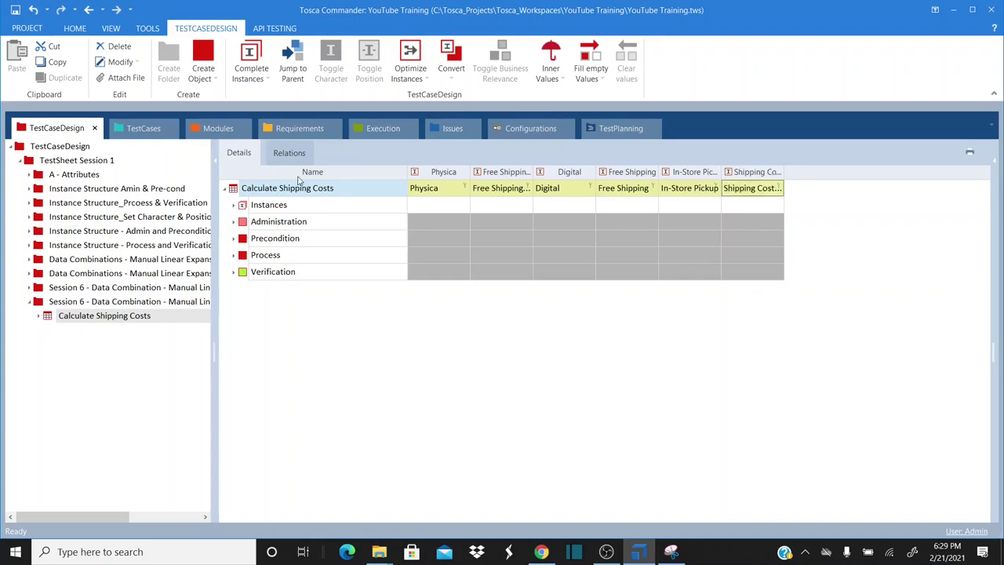
right_click(431, 174)
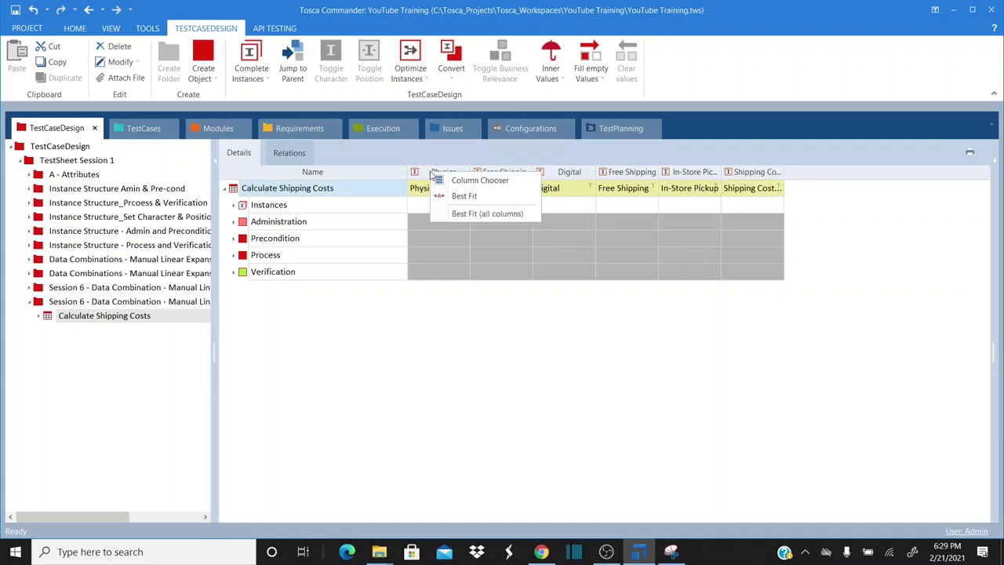
click(491, 213)
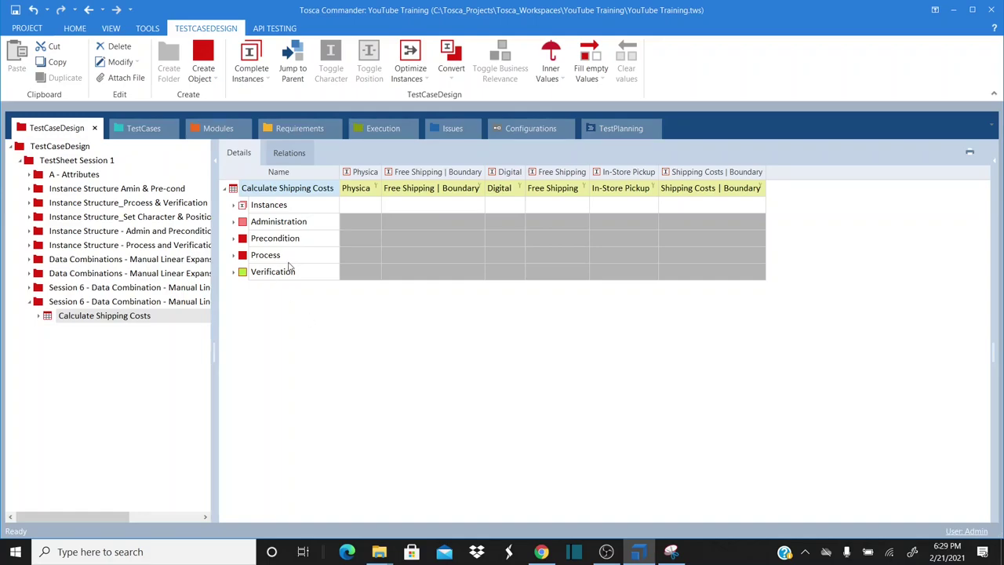
- Expand the sheet's Instances, rename "Physica" to "Physical", and toggle that instance's character
click(234, 205)
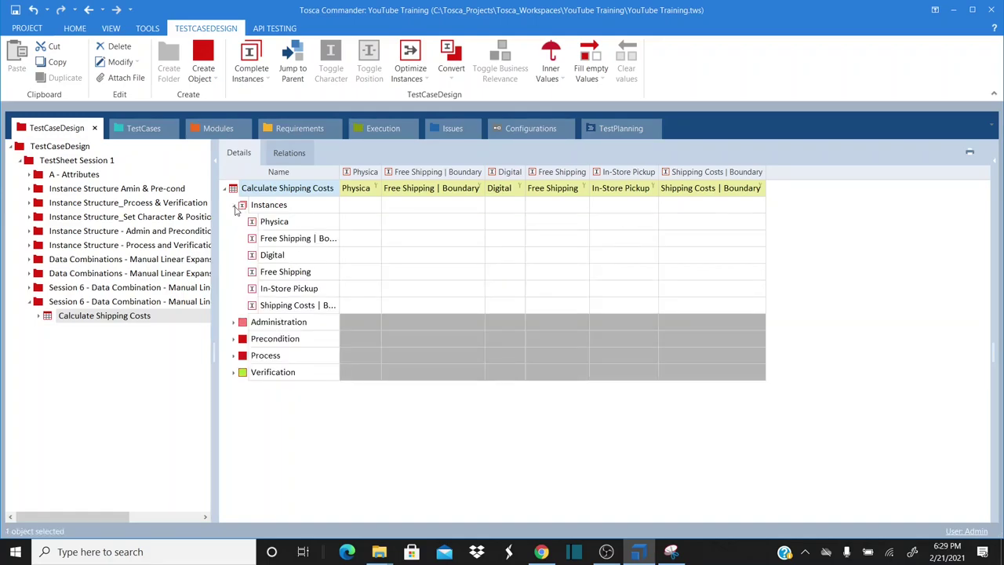
click(276, 224)
click(287, 223)
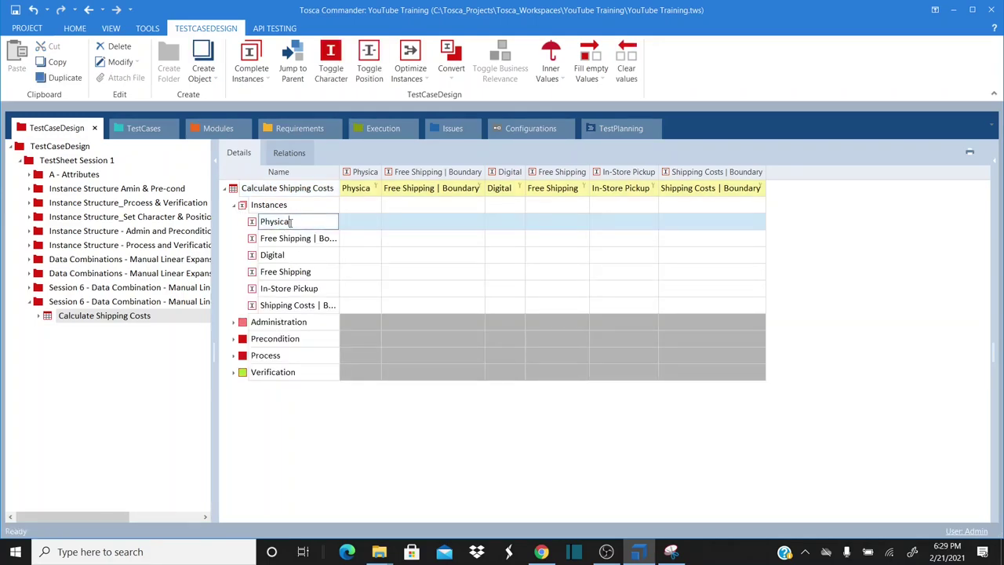
click(373, 192)
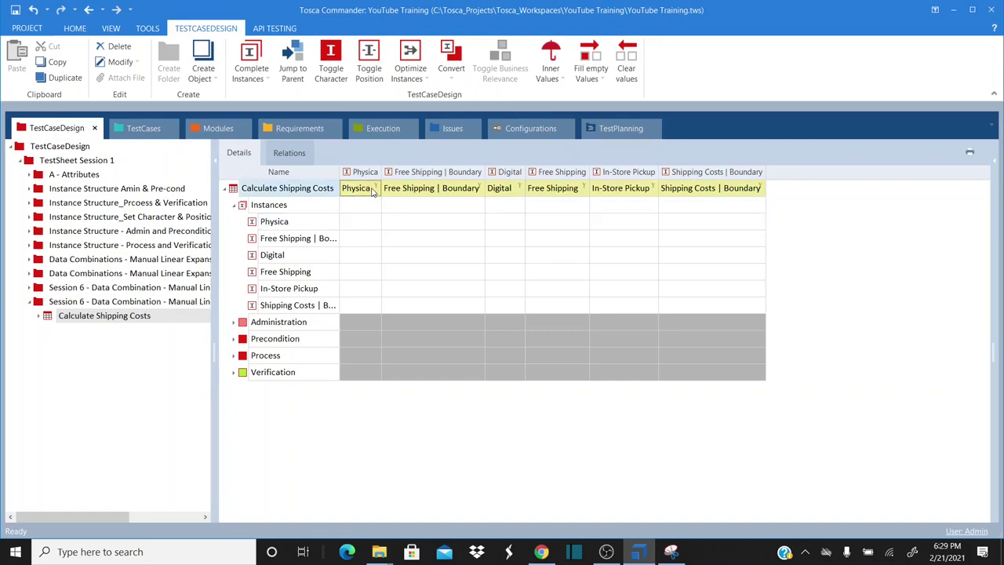
click(311, 223)
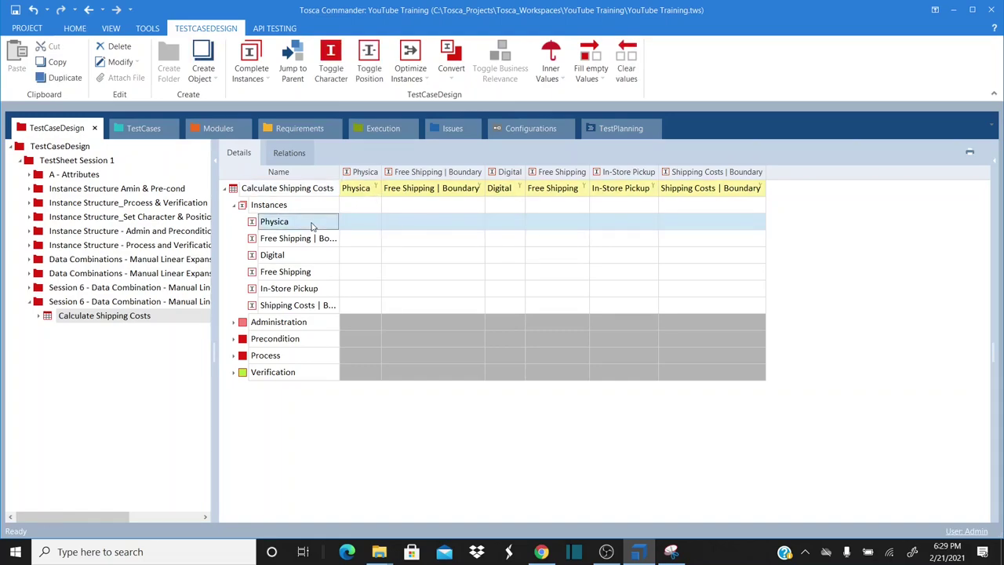
click(307, 222)
key(Return)
click(331, 61)
- Toggle the position of the "Free Shipping | Boundary" and "Shipping Costs | Boundary" instances
click(262, 239)
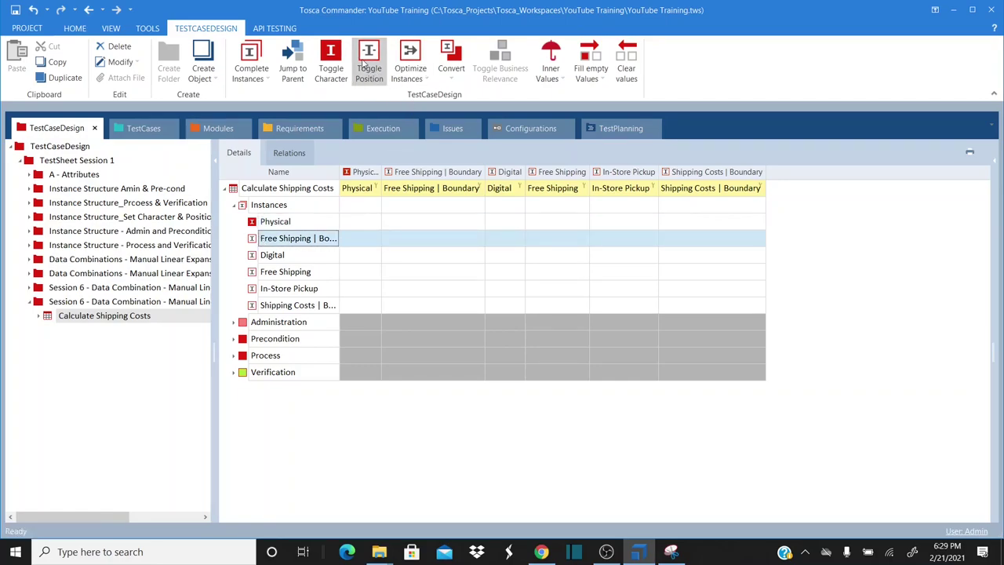
click(369, 63)
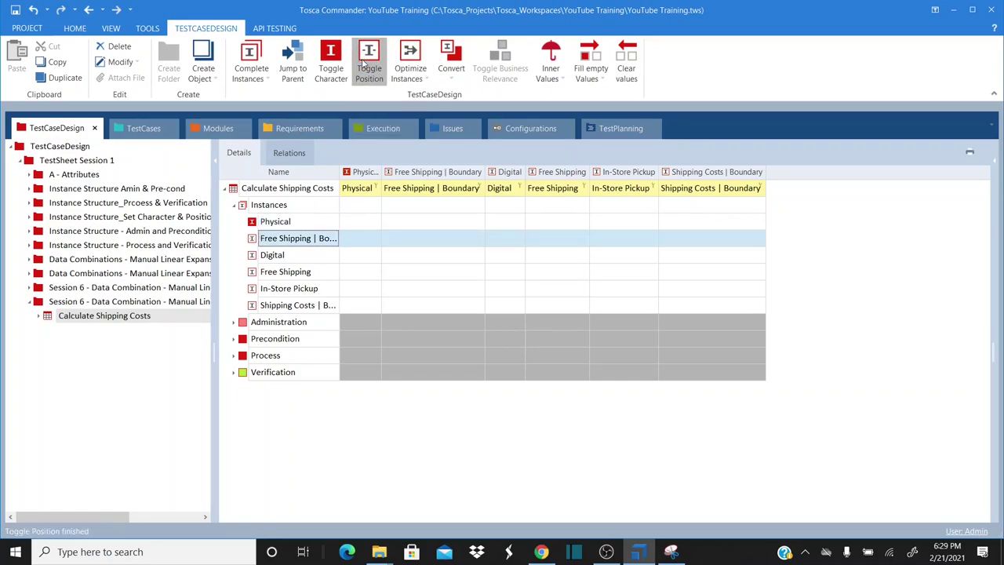
click(297, 305)
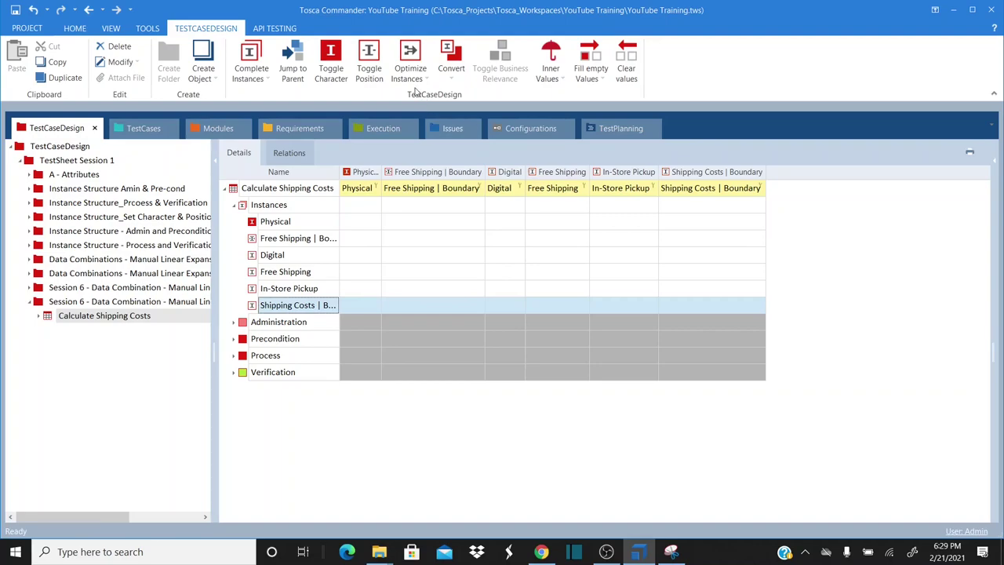
click(369, 56)
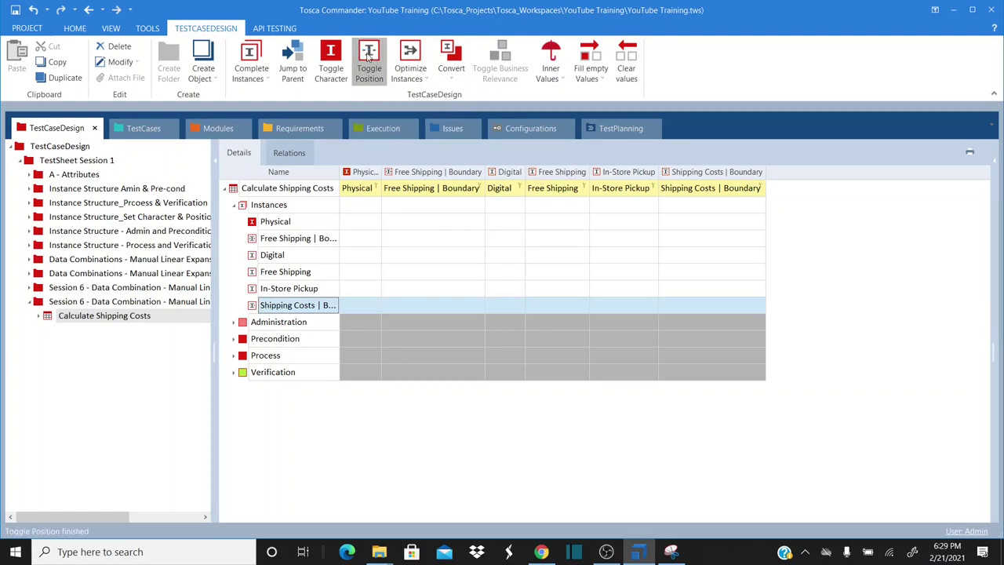
- Widen the Physical column of the Calculate Shipping Costs sheet and expand the Precondition and Process sections
click(379, 325)
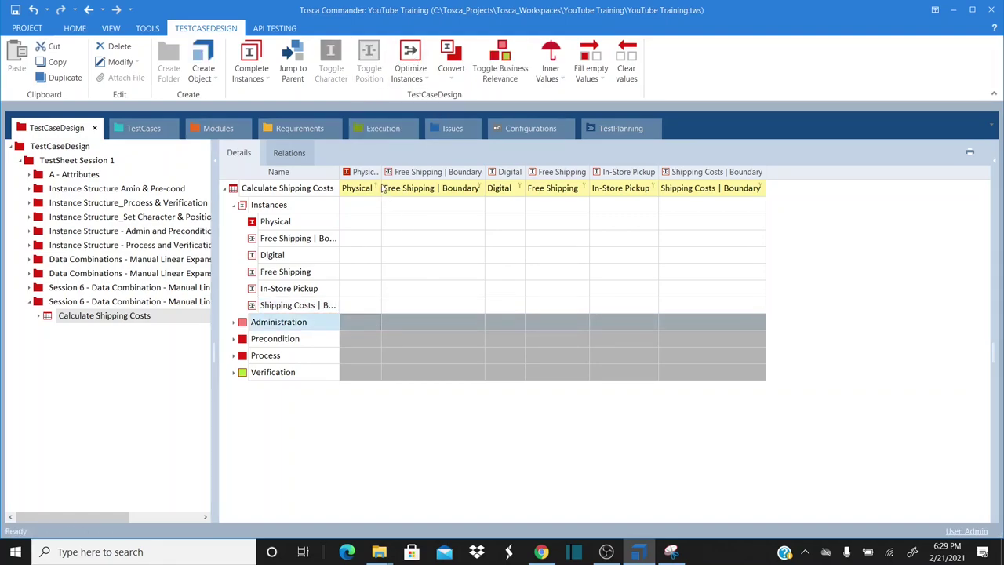
drag(382, 172, 402, 173)
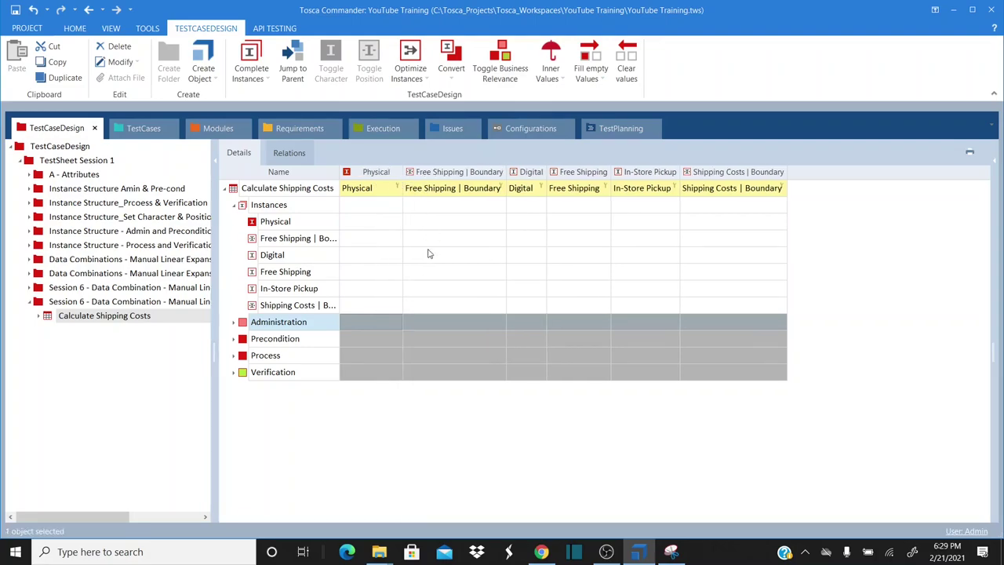
click(397, 330)
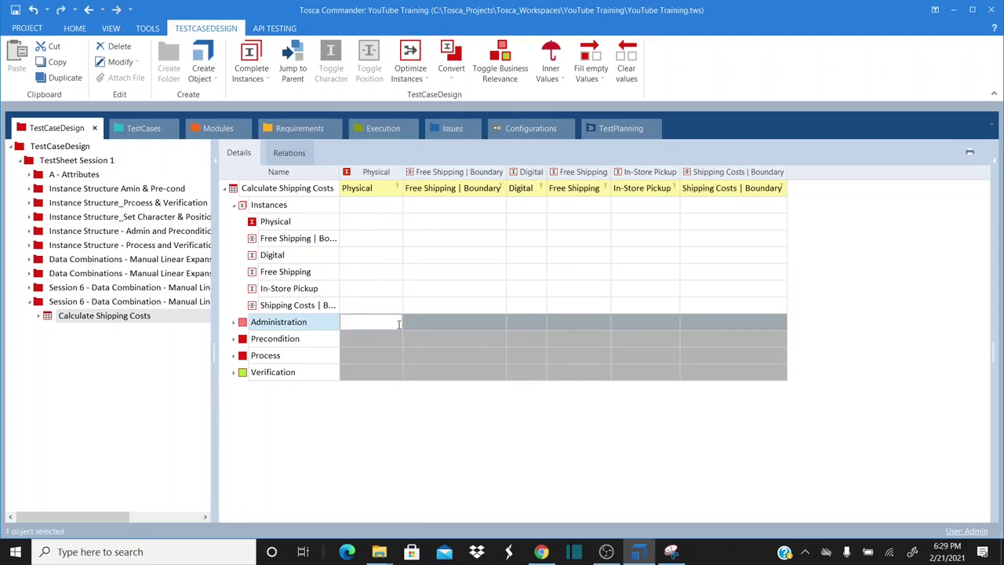
click(384, 348)
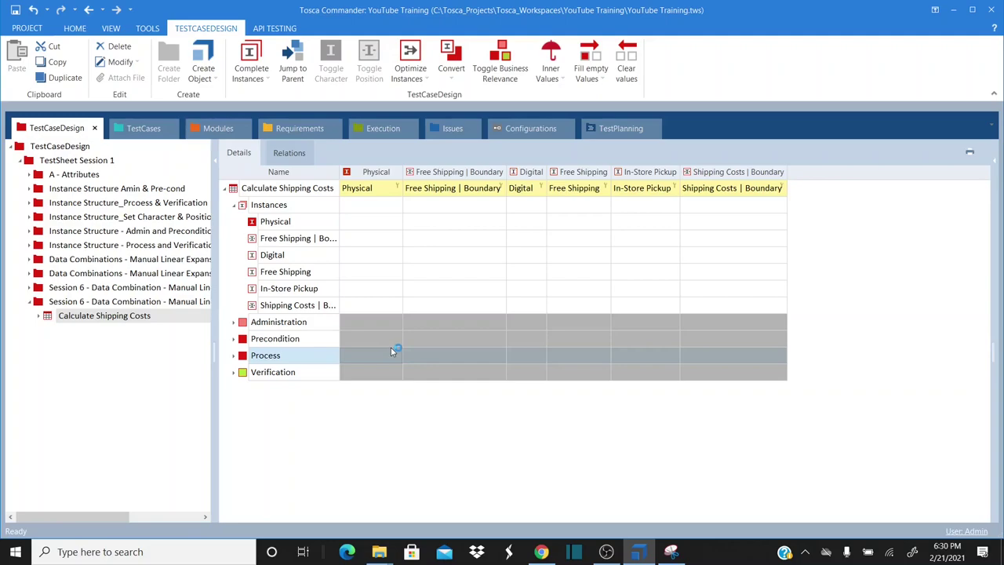
click(234, 339)
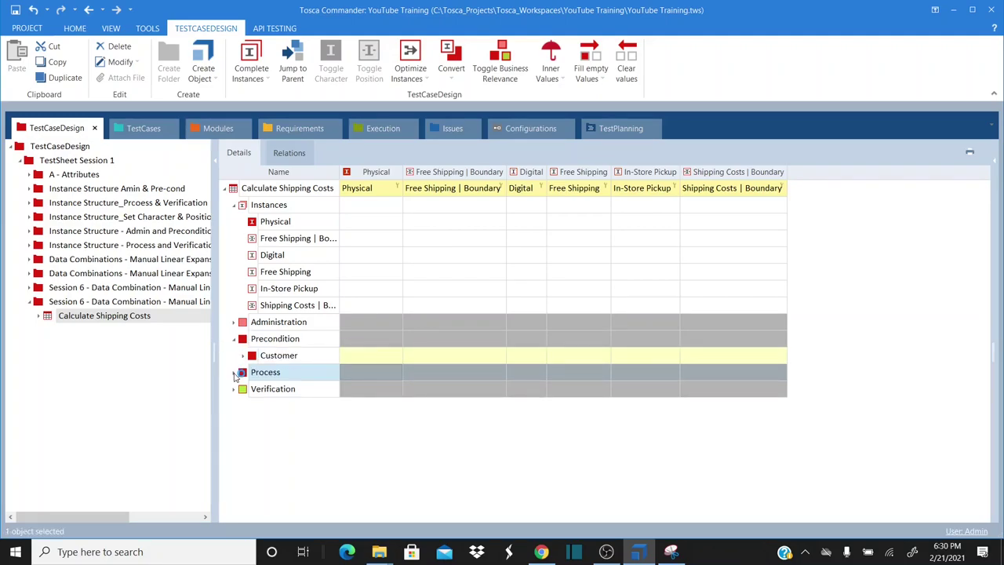
click(234, 372)
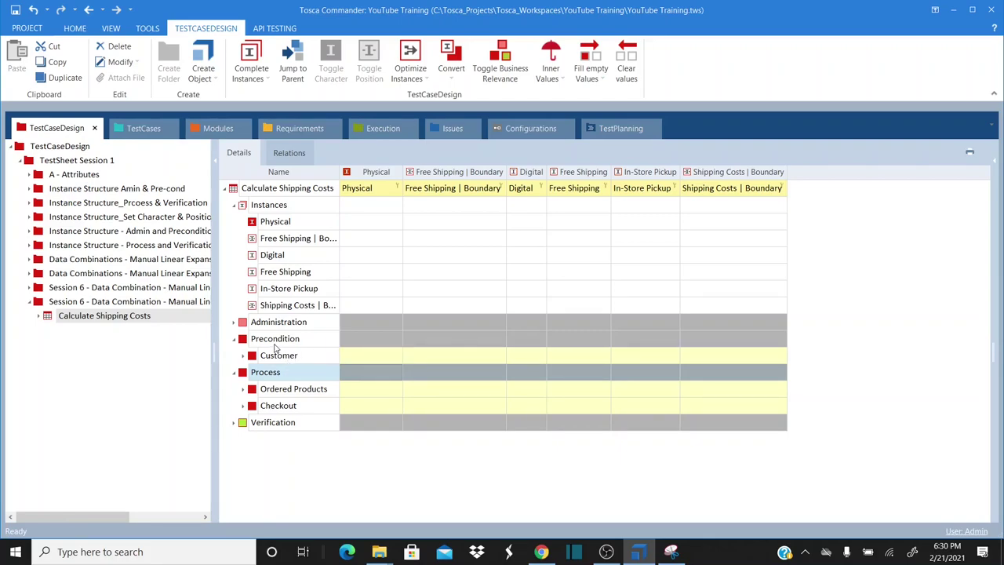
- For the Physical instance, assign "Registered | Address Available" to Customer and "Physical" to Ordered Products
click(368, 355)
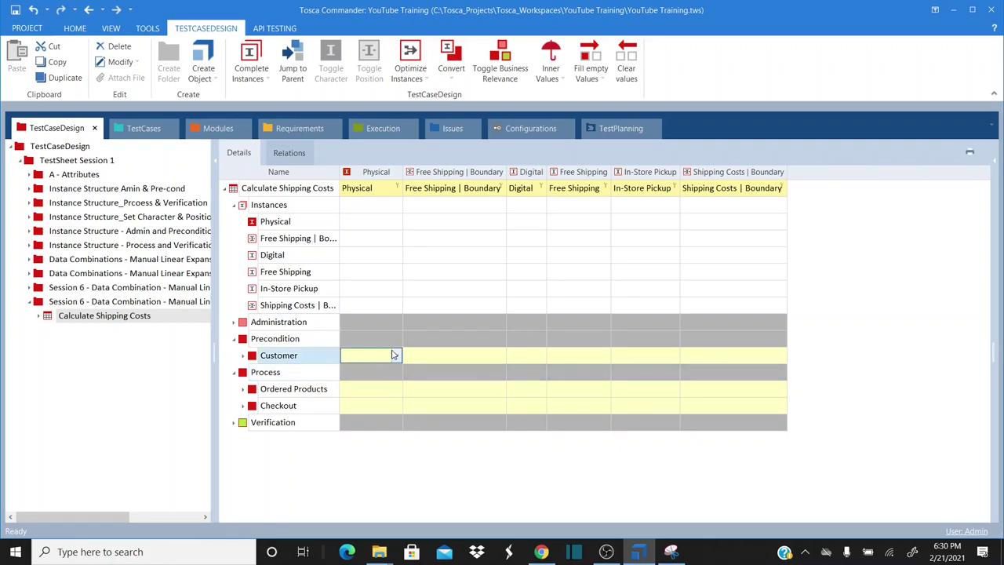
click(397, 356)
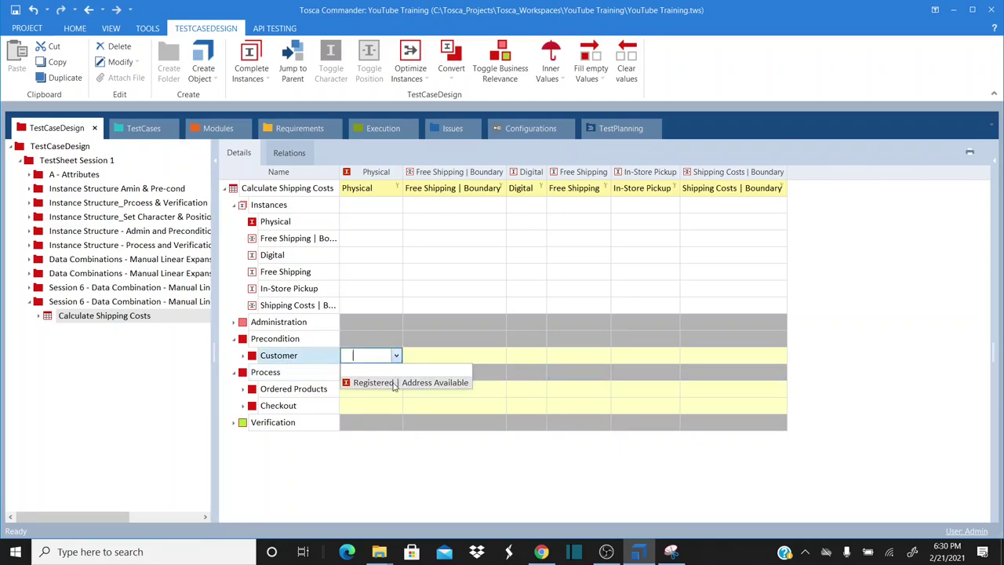
click(394, 383)
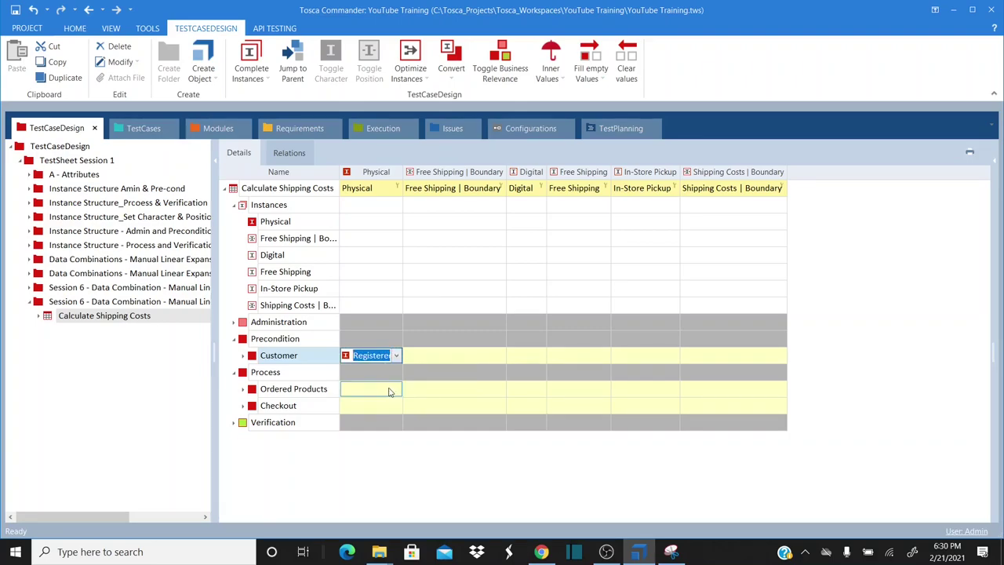
click(392, 392)
click(397, 389)
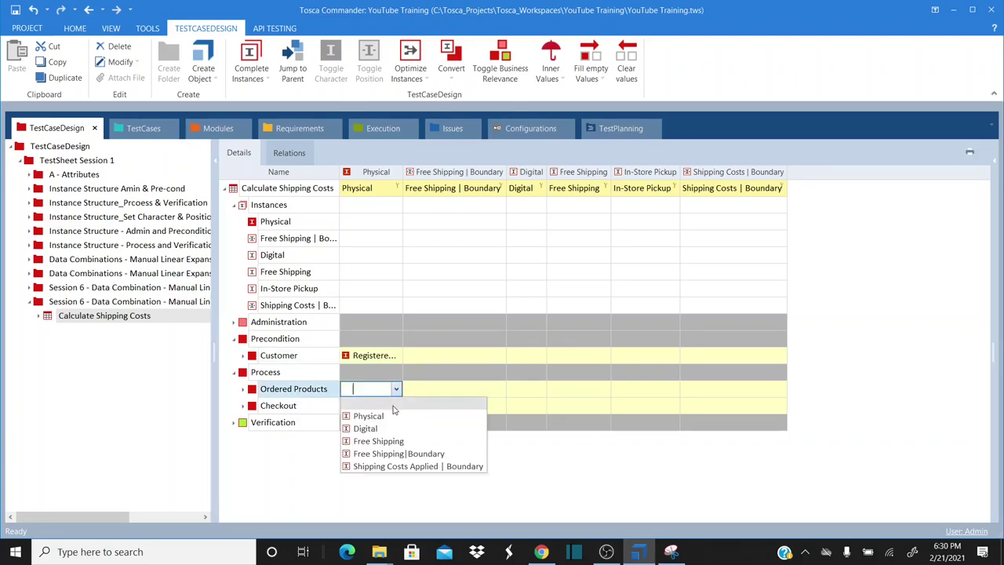
click(380, 418)
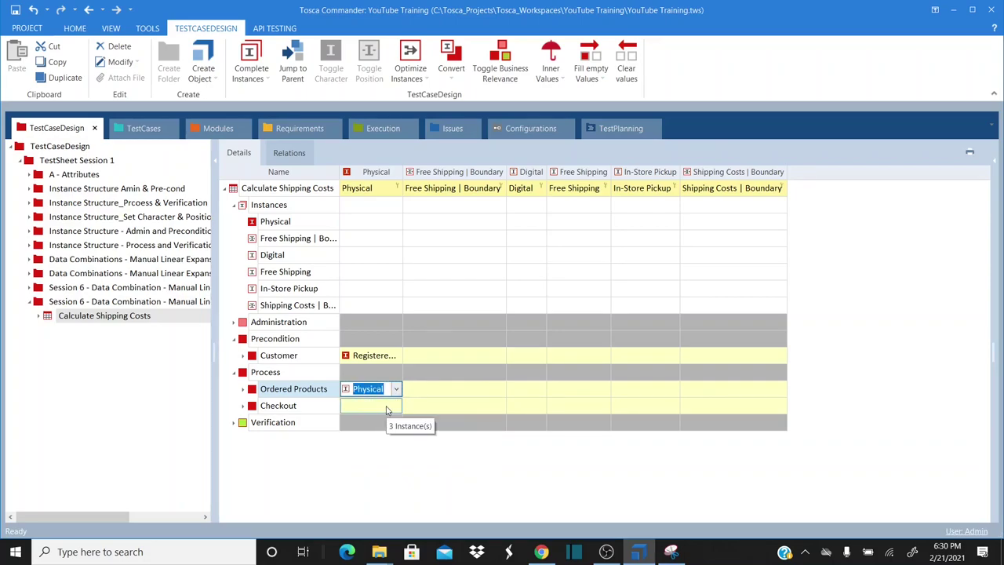
click(376, 406)
- Toggle the character of the "Physical" instance under Ordered Products, then collapse Ordered Products again
click(243, 390)
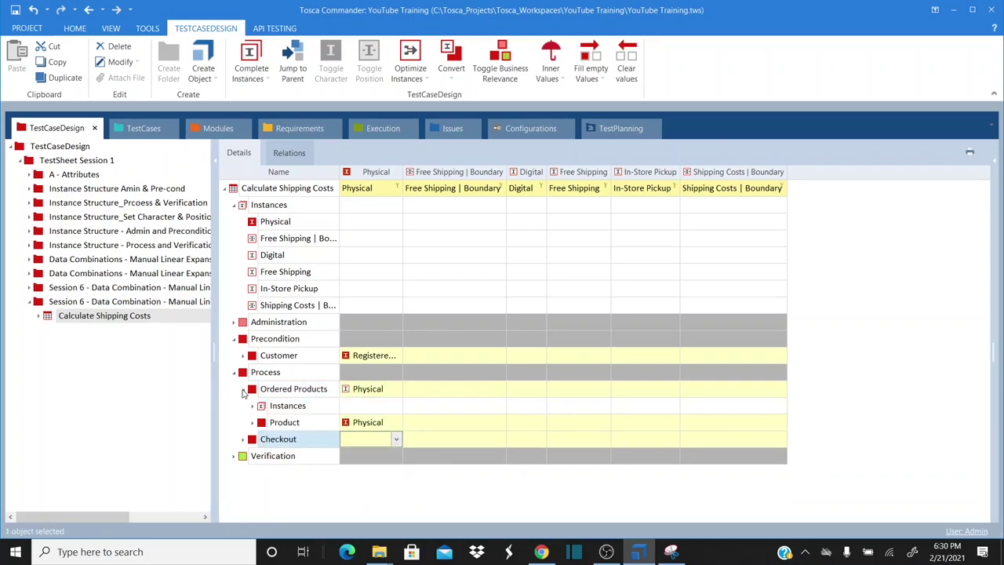
click(252, 405)
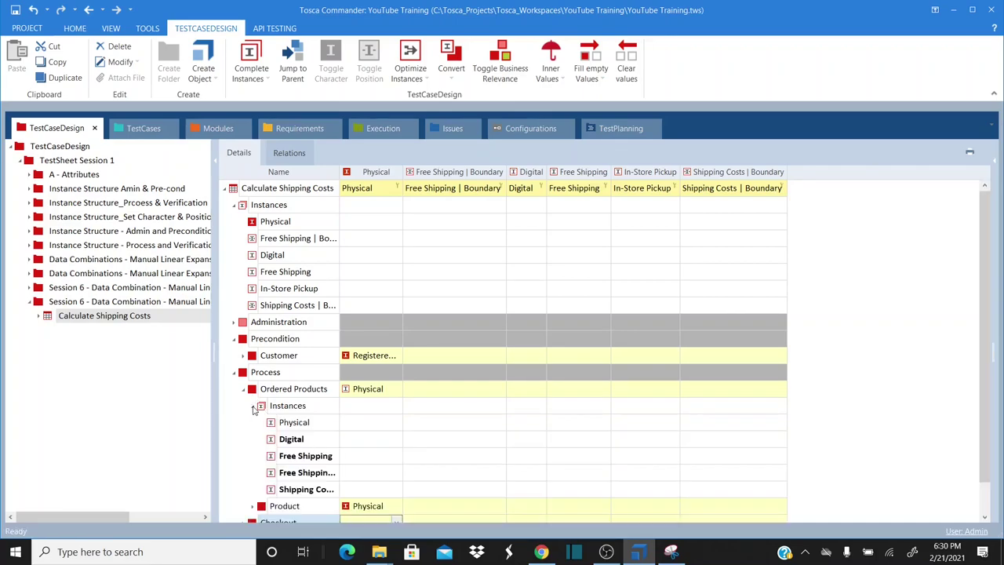
click(289, 424)
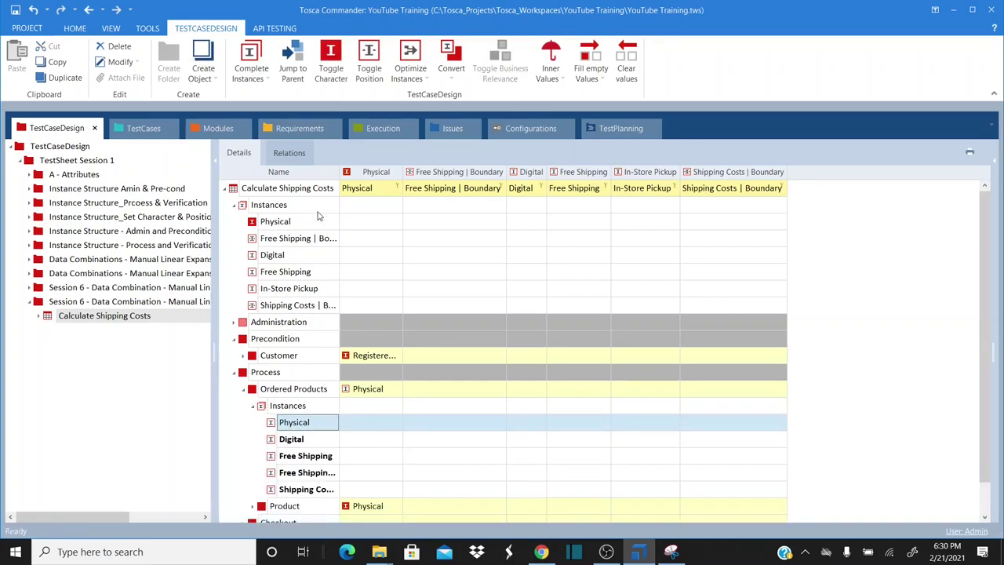
click(331, 63)
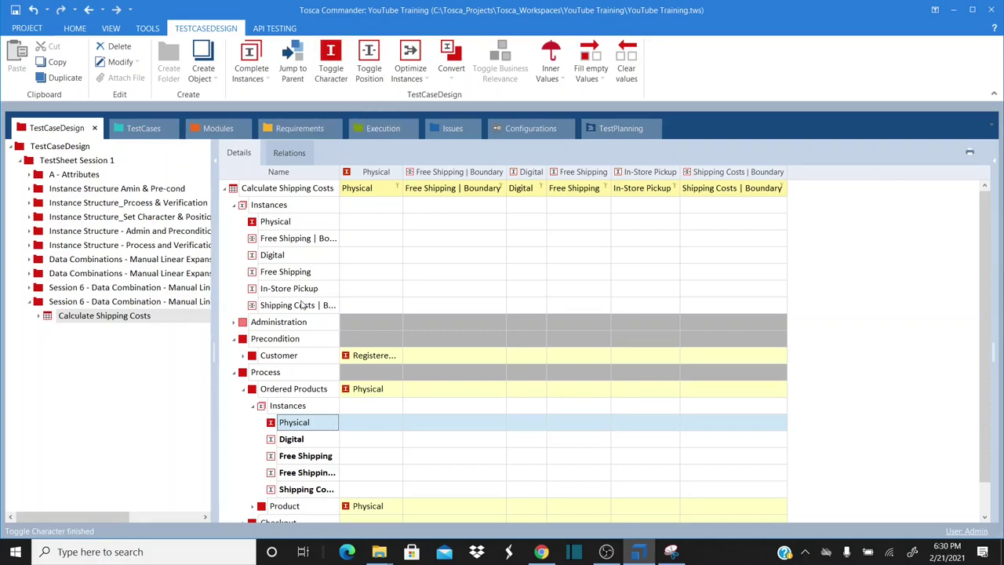
click(244, 390)
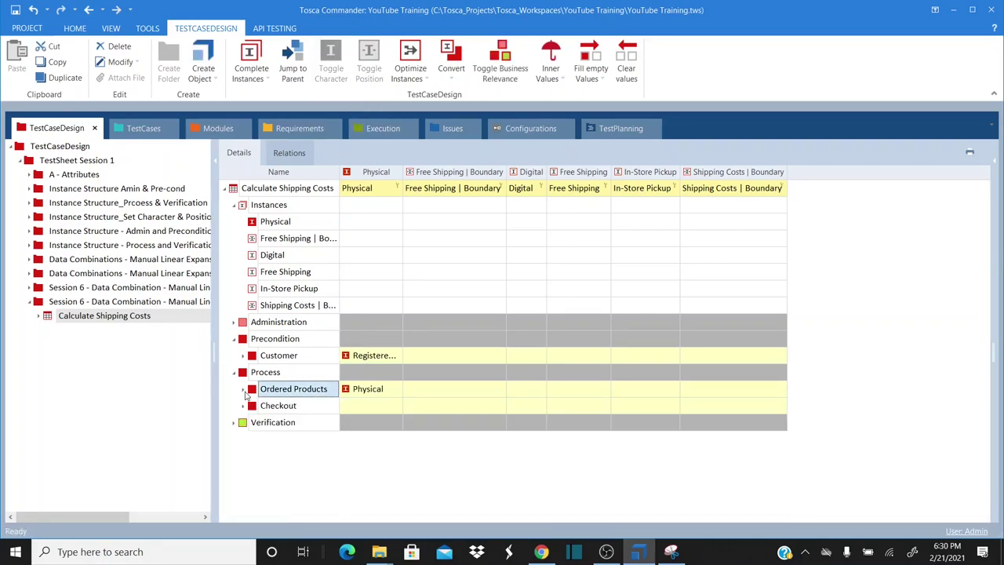
- Assign "Standard" to Checkout for the Physical instance
click(368, 408)
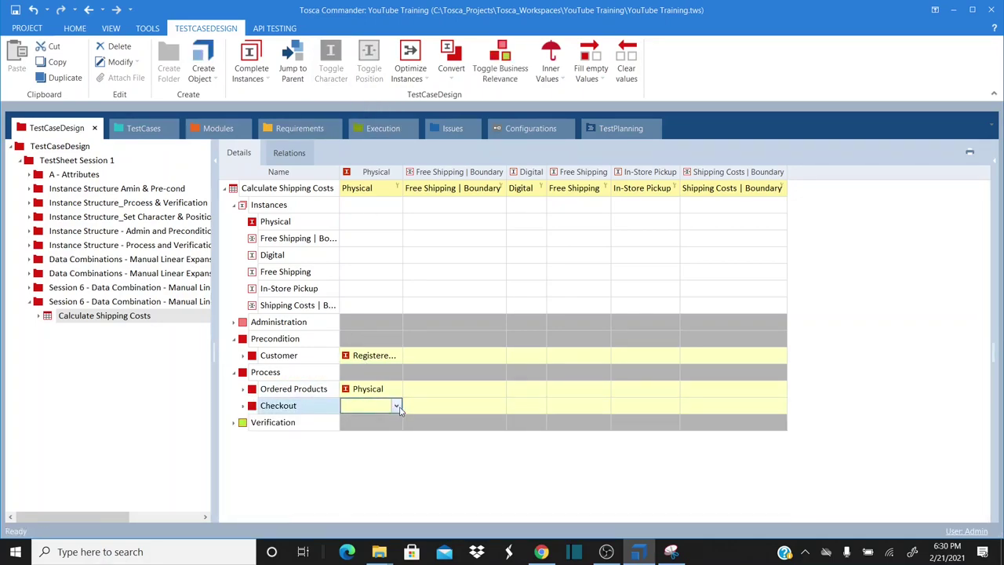
click(396, 405)
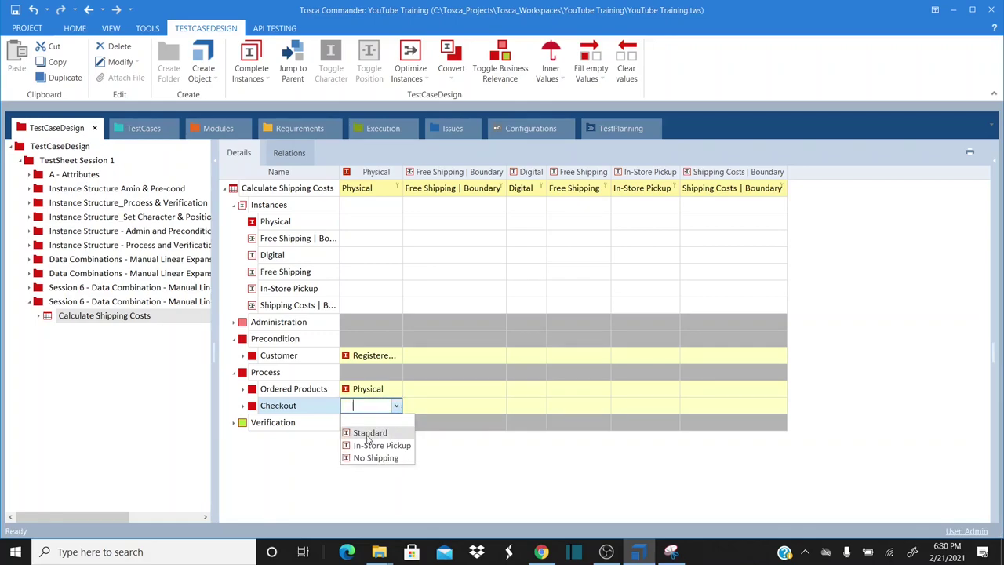
click(368, 433)
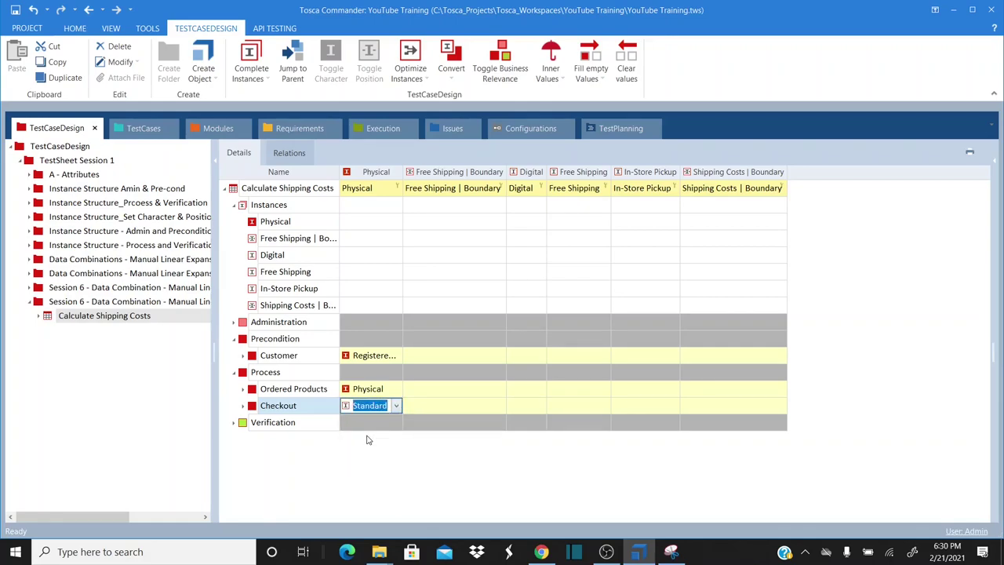
- Toggle the character of the "Standard" instance under Checkout and collapse Checkout again
click(243, 405)
click(253, 423)
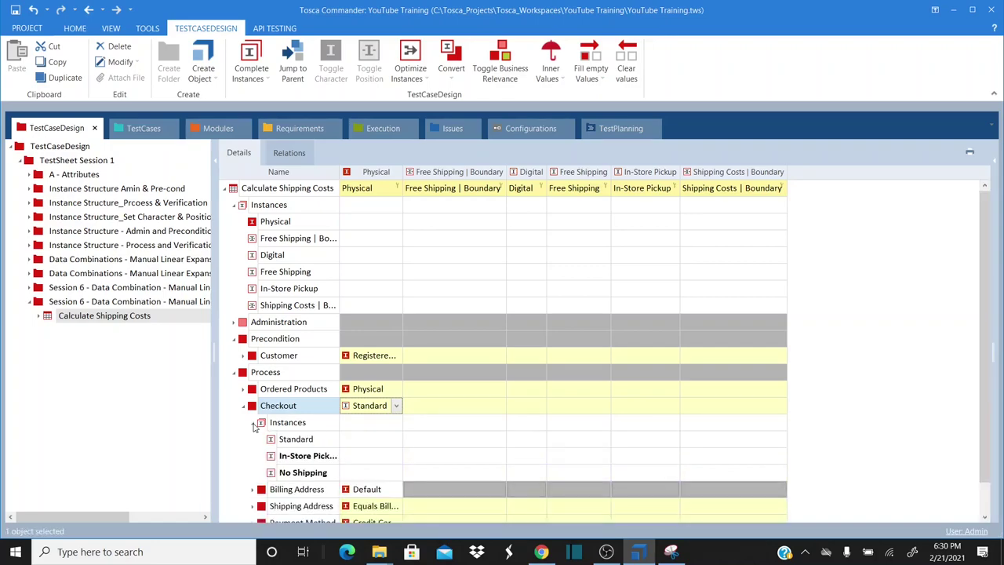
click(294, 440)
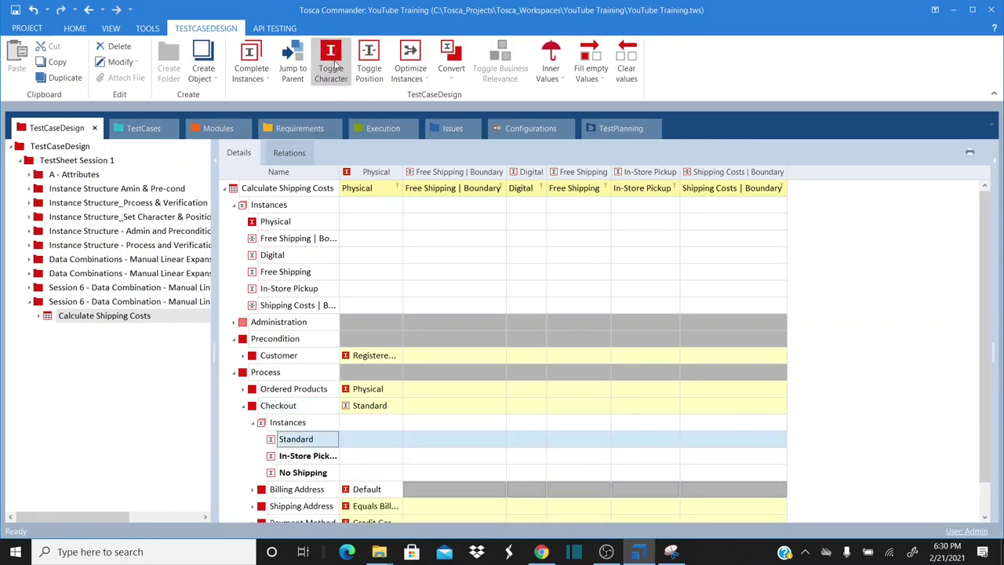
click(332, 68)
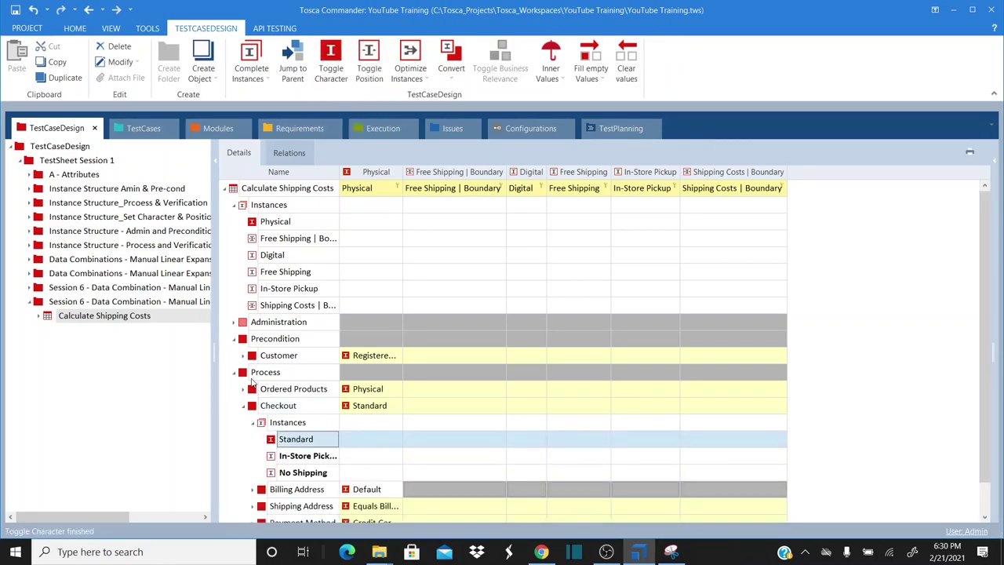
click(253, 424)
click(244, 406)
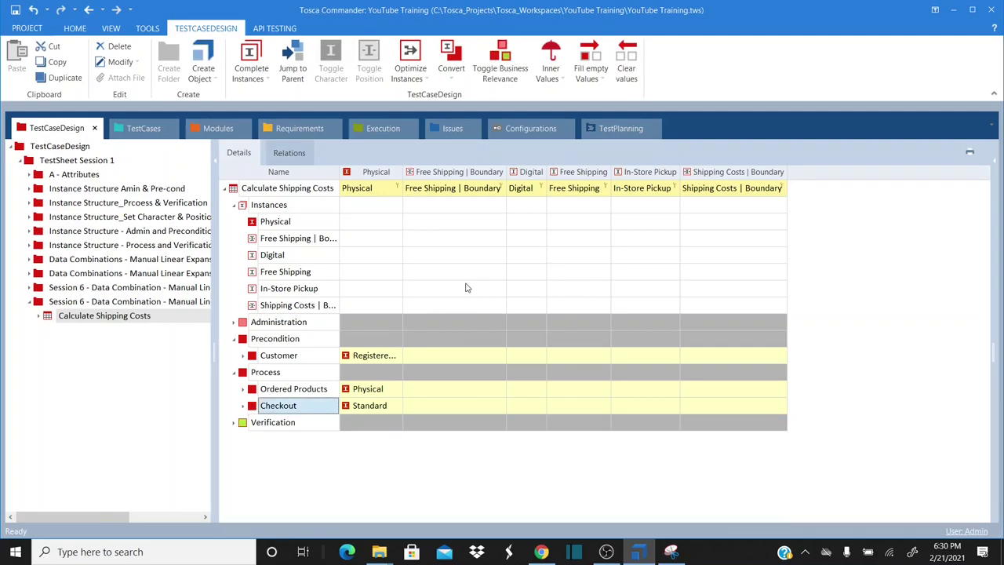
- Fill the "Free Shipping | Boundary" column with Customer "Registered | Address Available", Ordered Products "Free Shipping|Boundary" and Checkout "Standard"
click(473, 360)
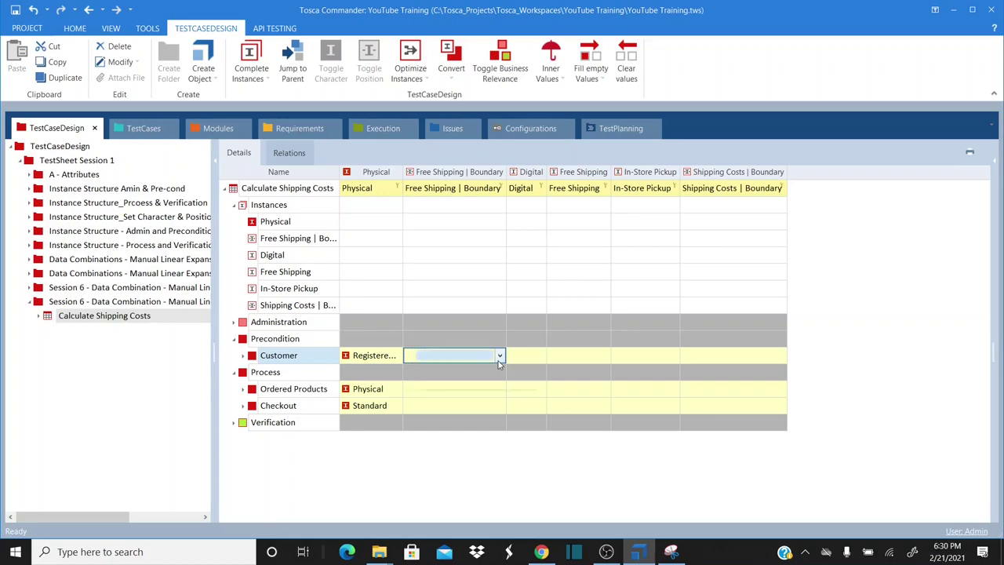
click(499, 357)
click(485, 383)
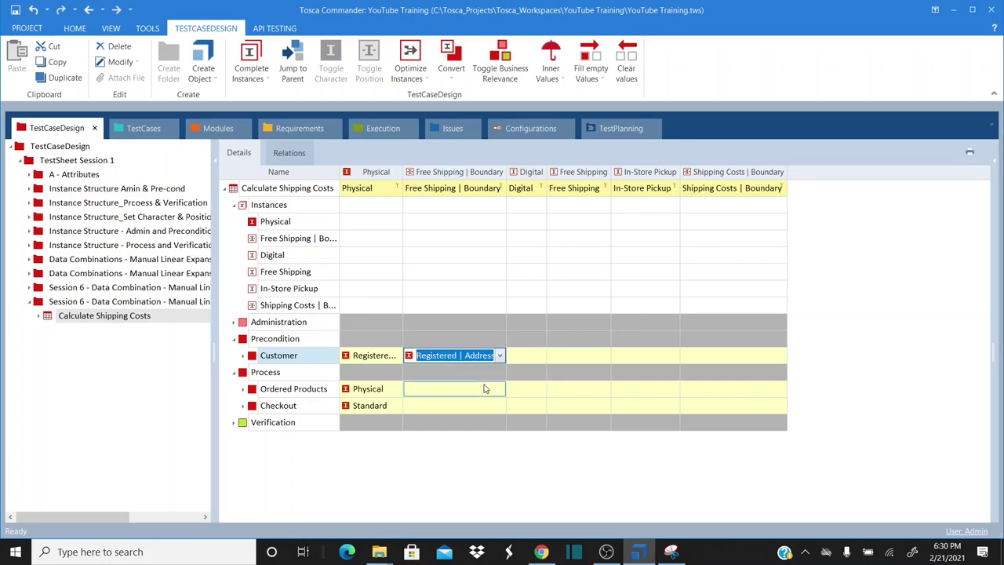
click(486, 389)
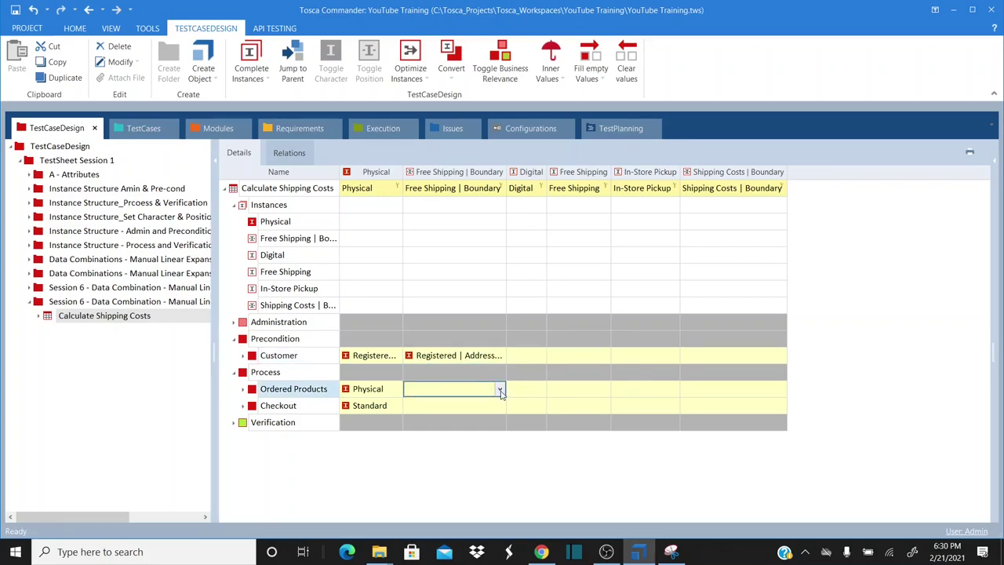
click(499, 390)
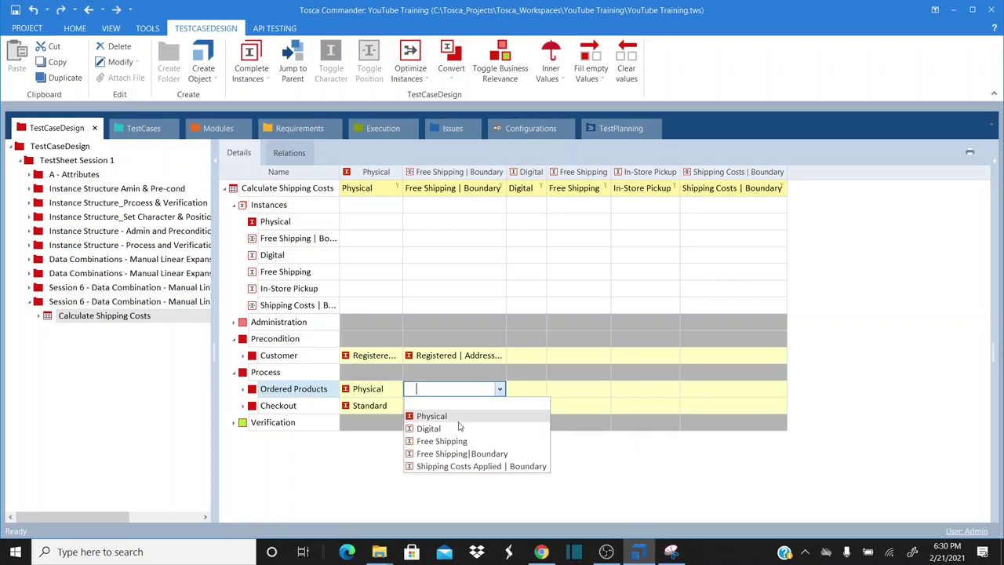
click(484, 454)
click(493, 406)
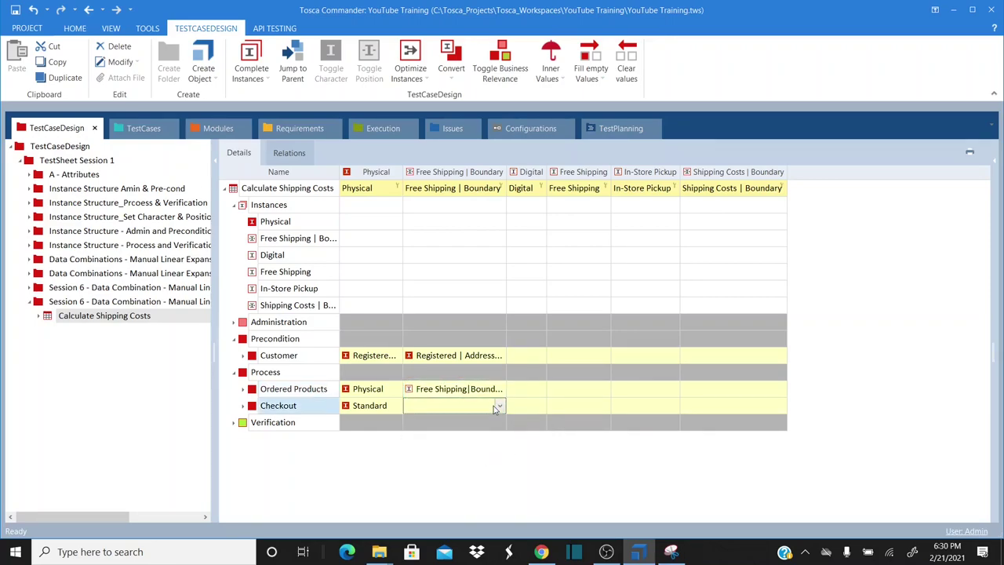
click(499, 407)
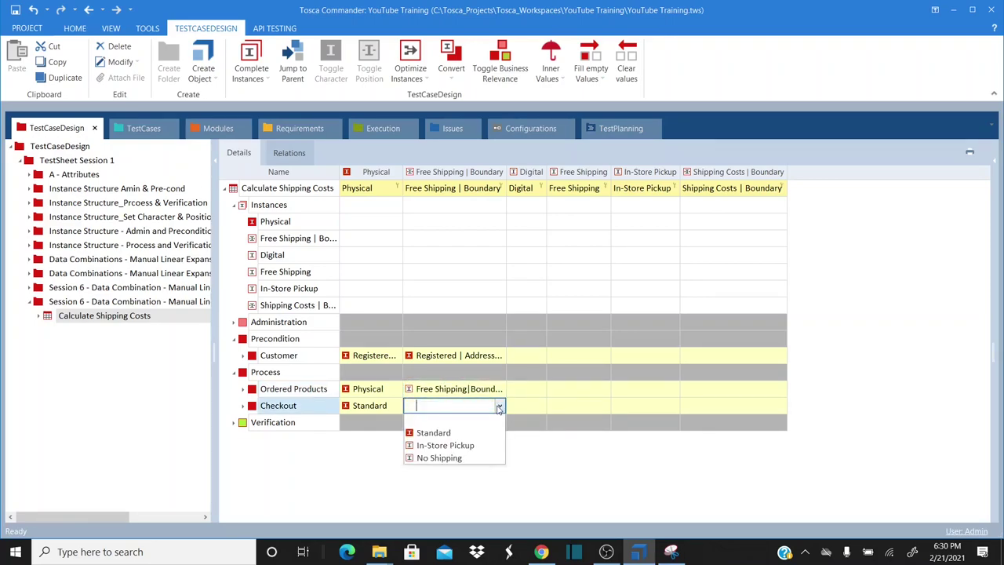
click(443, 432)
- Fill the Digital column with Customer "Registered | Address Available", Ordered Products "Digital" and Checkout "No Shipping"
click(527, 355)
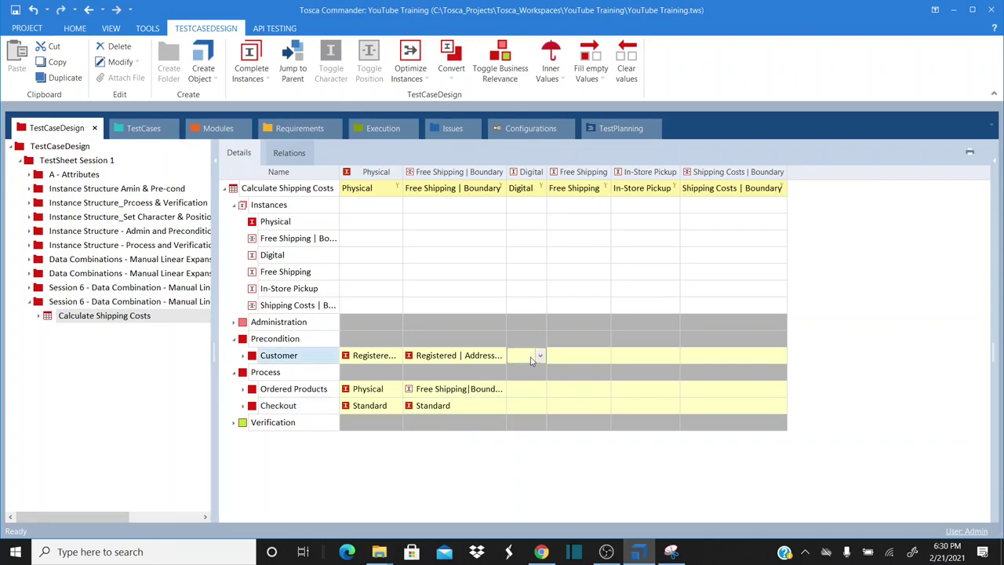
click(540, 356)
click(541, 383)
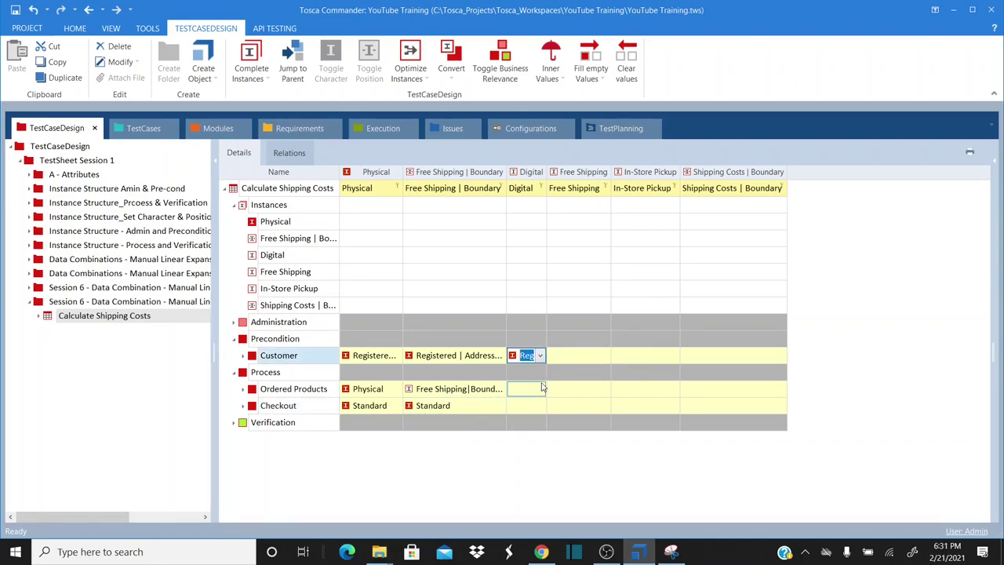
click(540, 395)
click(540, 391)
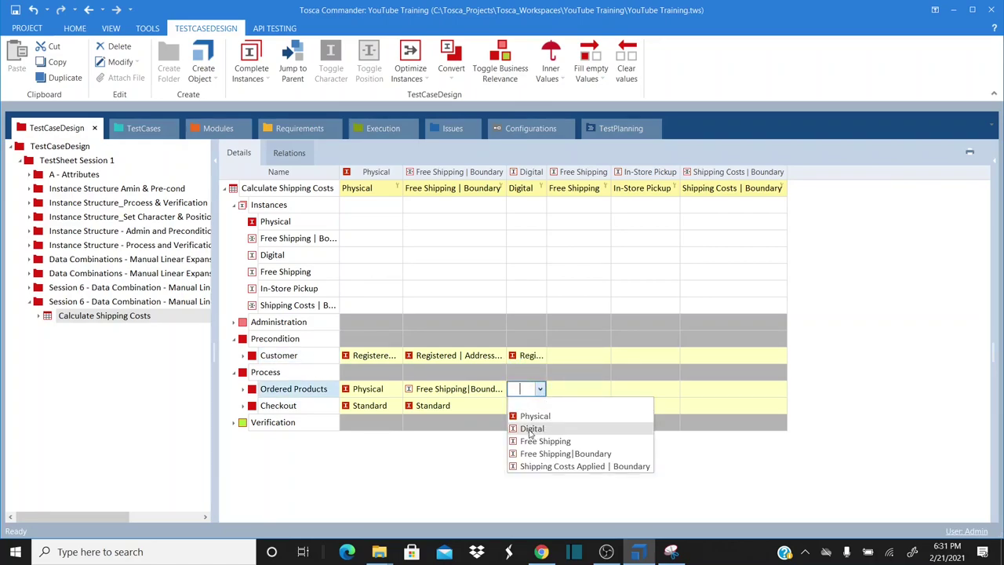
click(531, 430)
click(530, 412)
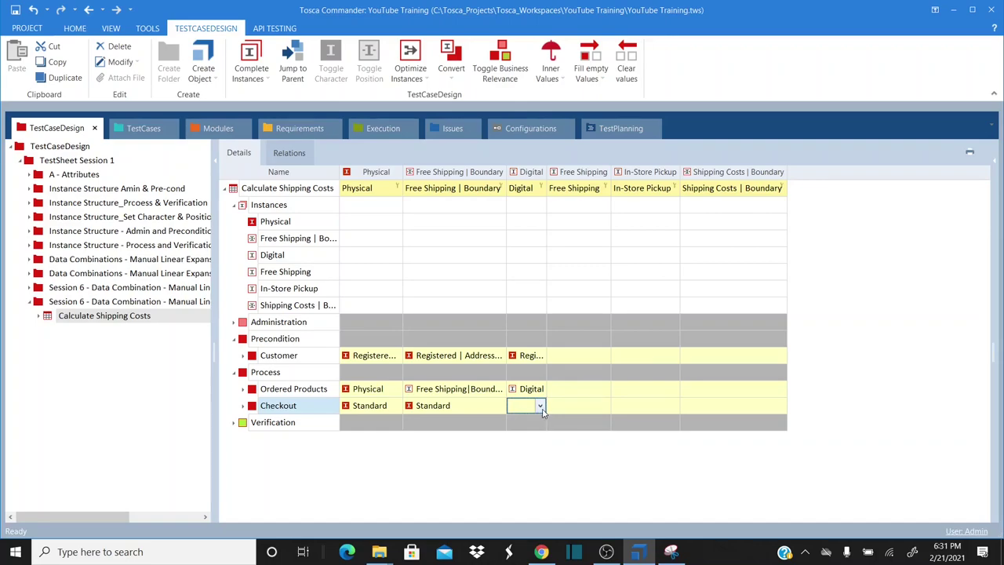
click(540, 406)
click(549, 457)
- Fill the Free Shipping column with Customer "Registered | Address Available", Ordered Products "Free Shipping" and Checkout "Standard"
click(582, 357)
click(604, 355)
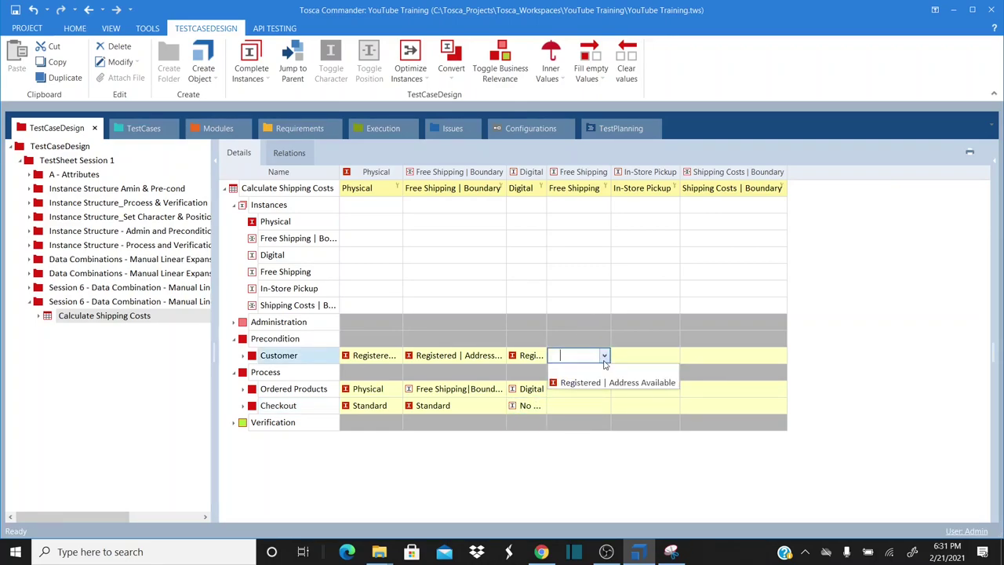
click(600, 382)
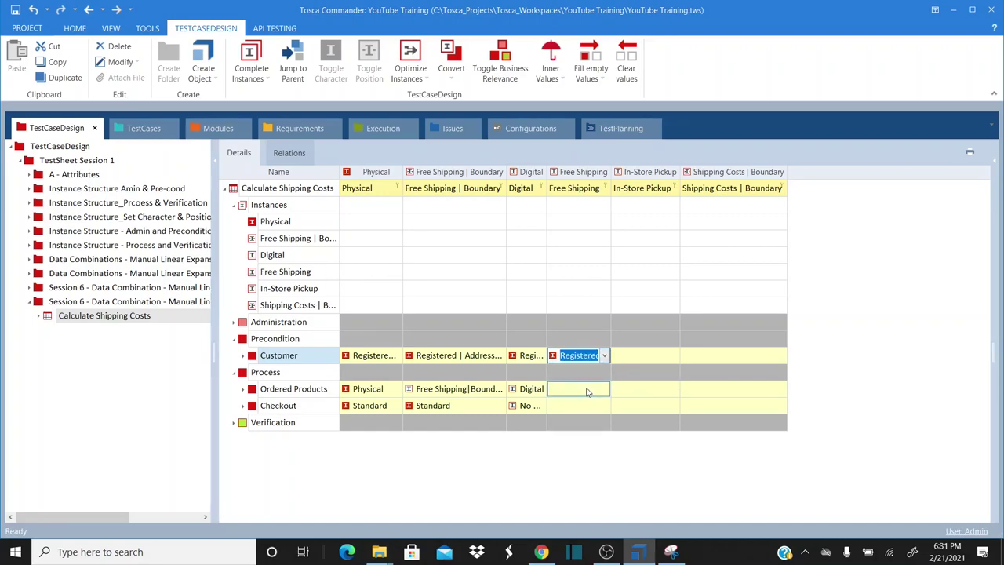
click(587, 391)
click(603, 389)
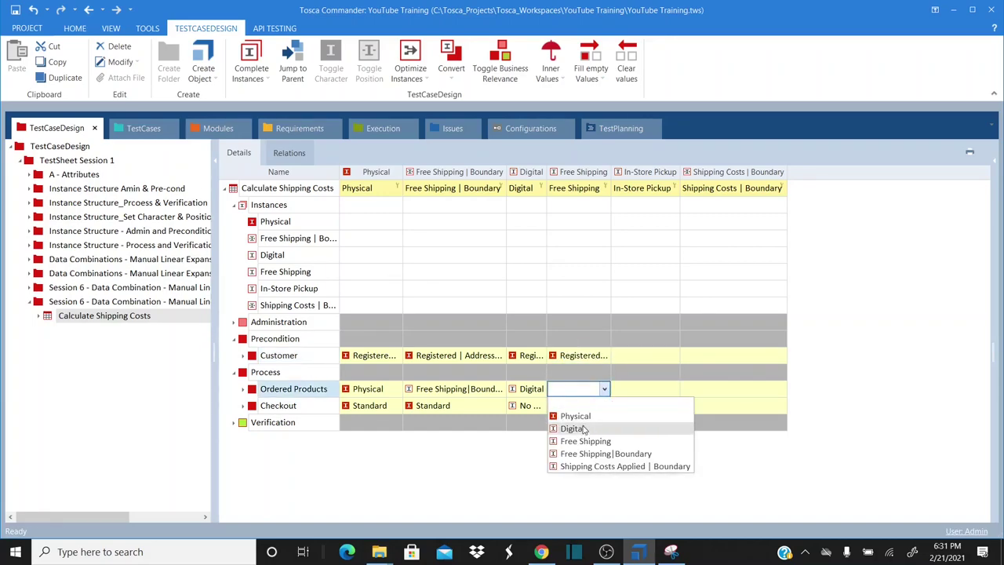
click(606, 442)
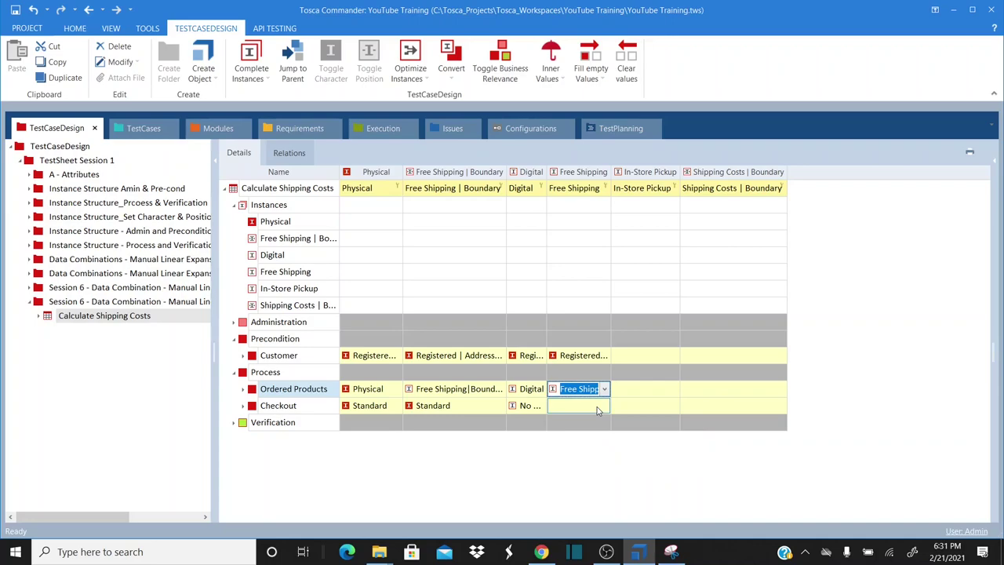
click(604, 406)
click(604, 407)
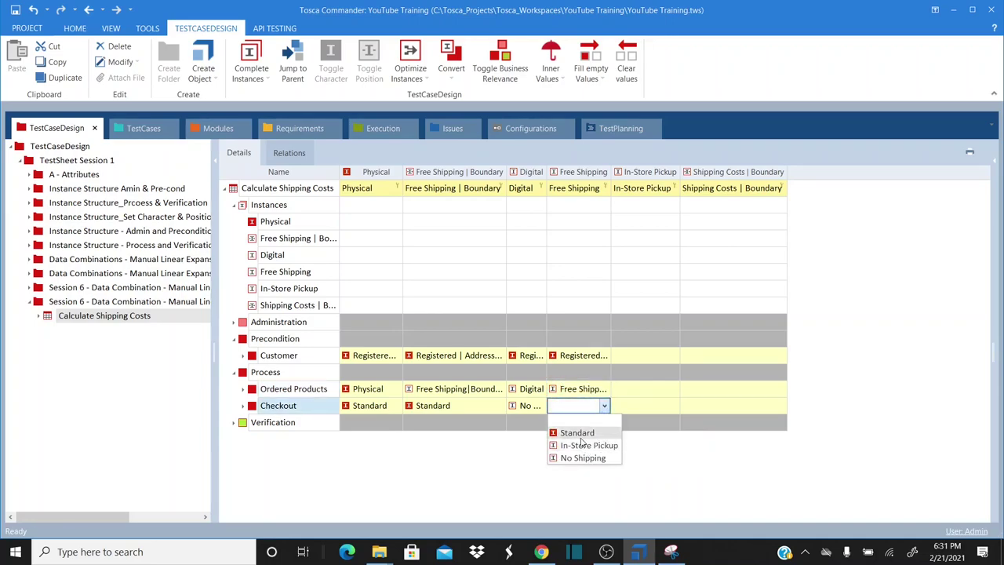
click(580, 436)
- Fill the In-Store Pickup column with Customer "Registered | Address Available", Ordered Products "Physical" and Checkout "In-Store Pickup"
click(663, 359)
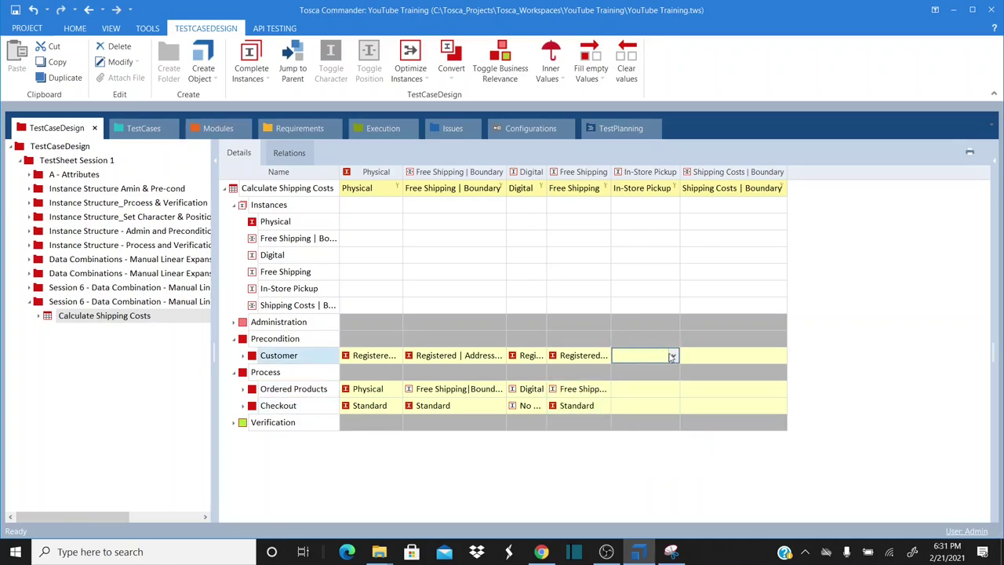
click(673, 357)
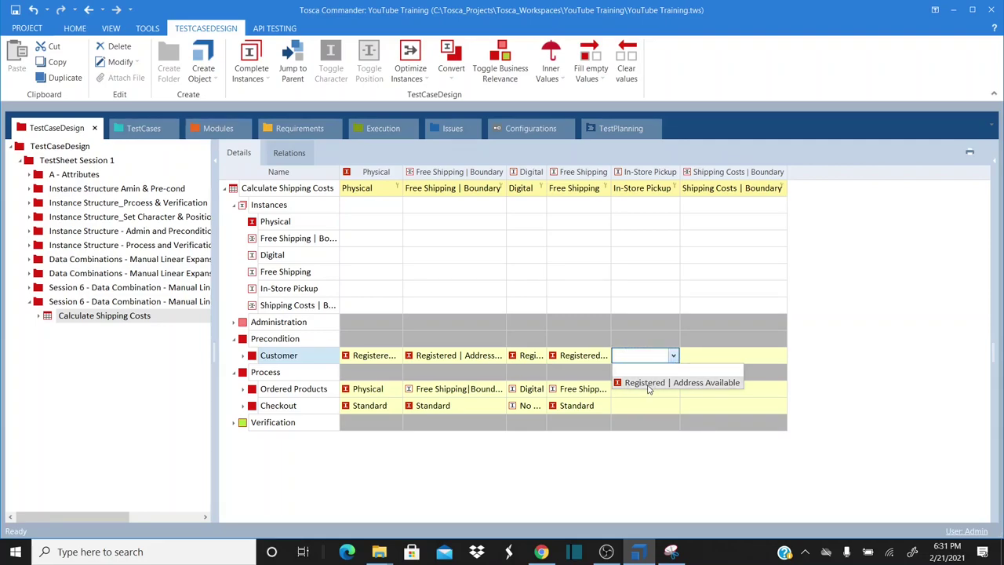
click(649, 382)
click(649, 389)
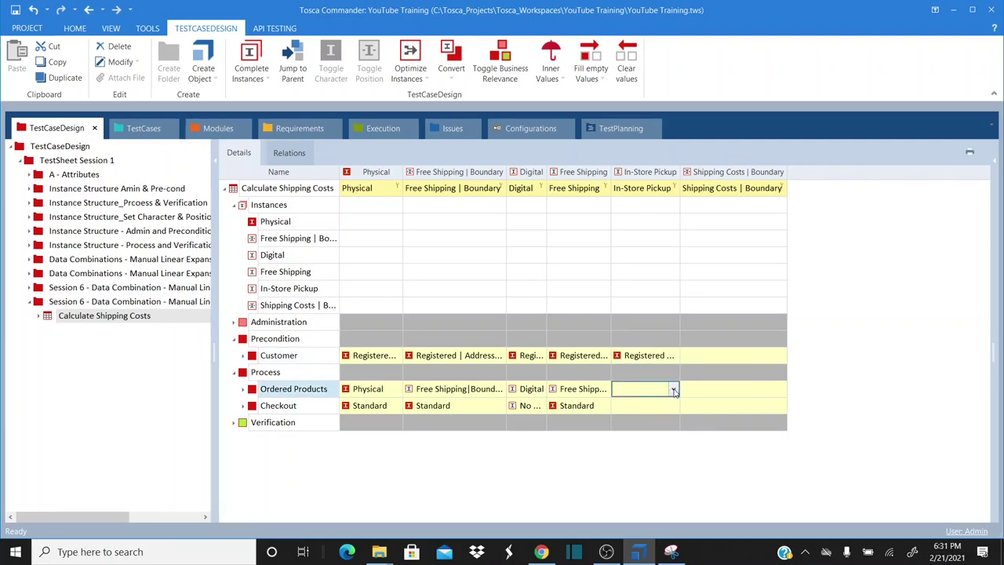
click(673, 390)
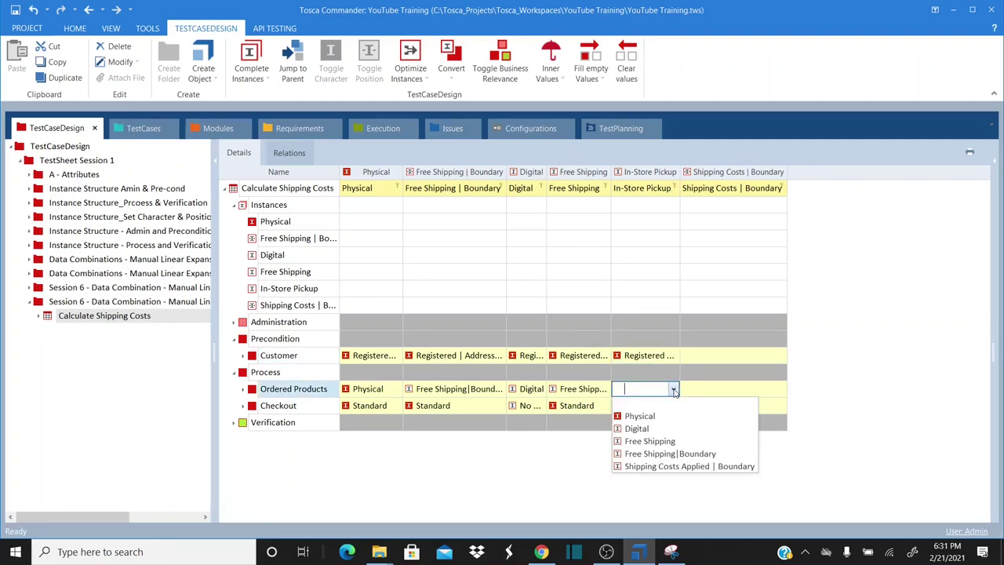
click(642, 417)
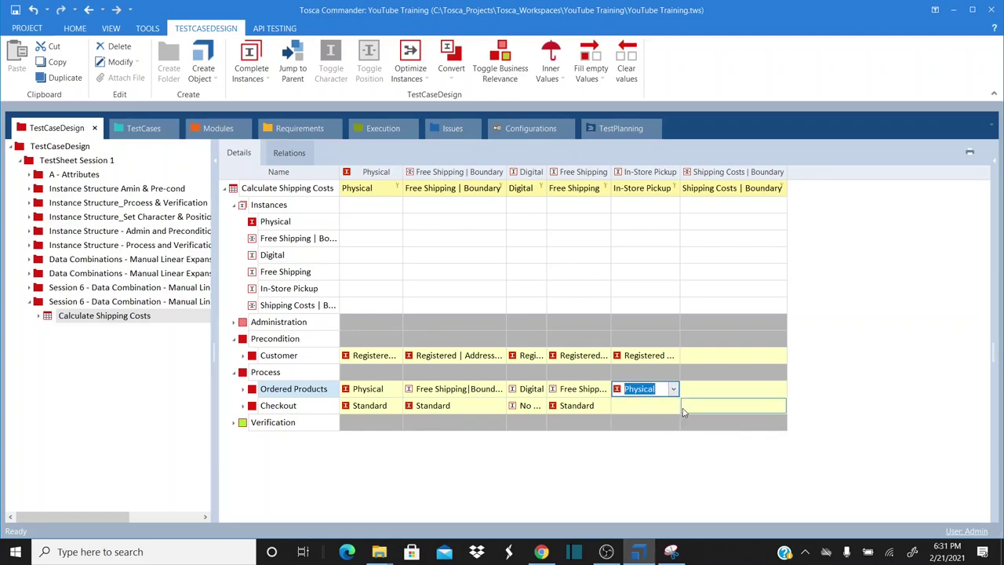
click(672, 407)
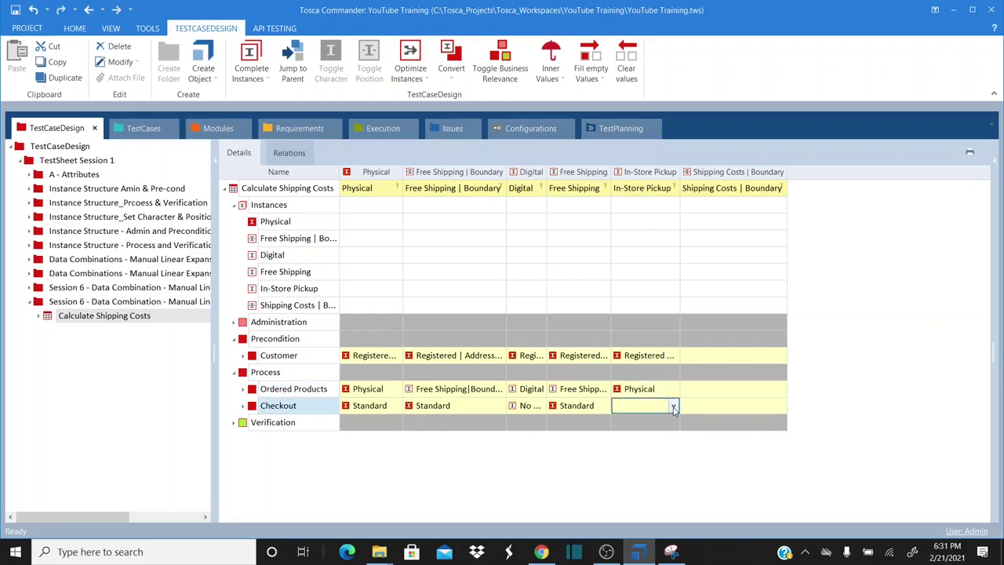
click(673, 406)
click(652, 445)
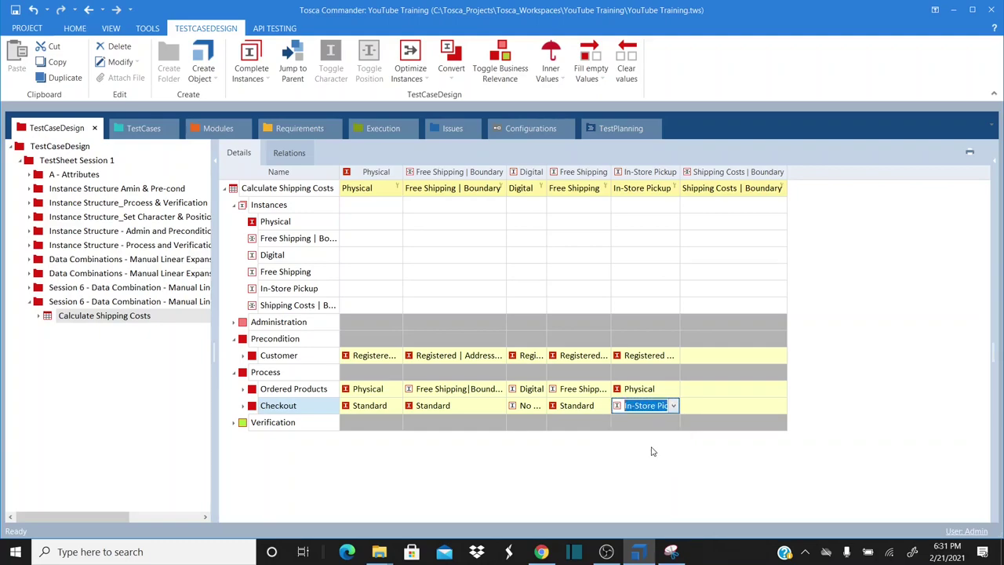
- Fill the "Shipping Costs | Boundary" column with Customer "Registered | Address Available", Ordered Products "Shipping Costs Applied | Boundary" and Checkout "Standard"
click(737, 353)
click(782, 357)
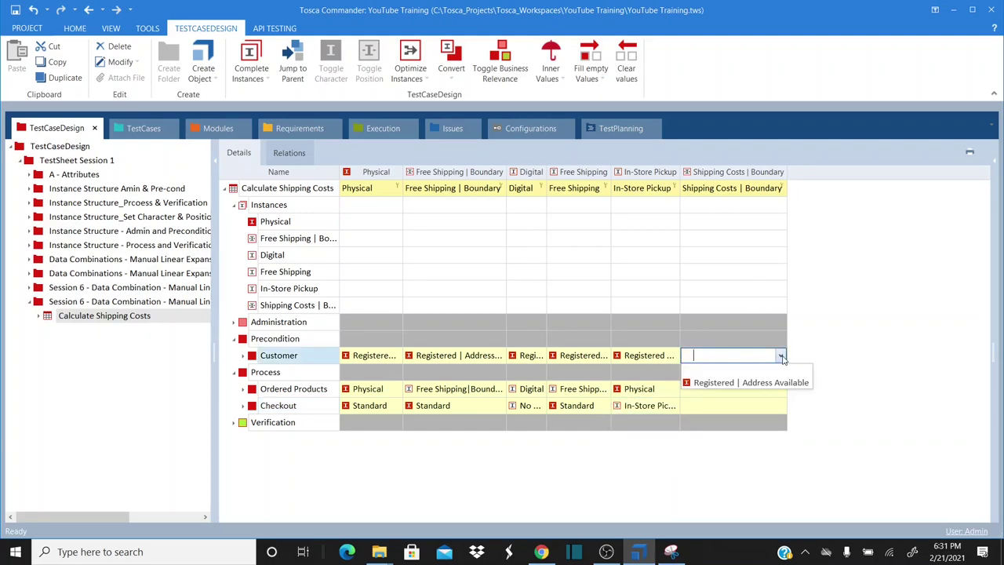
click(761, 382)
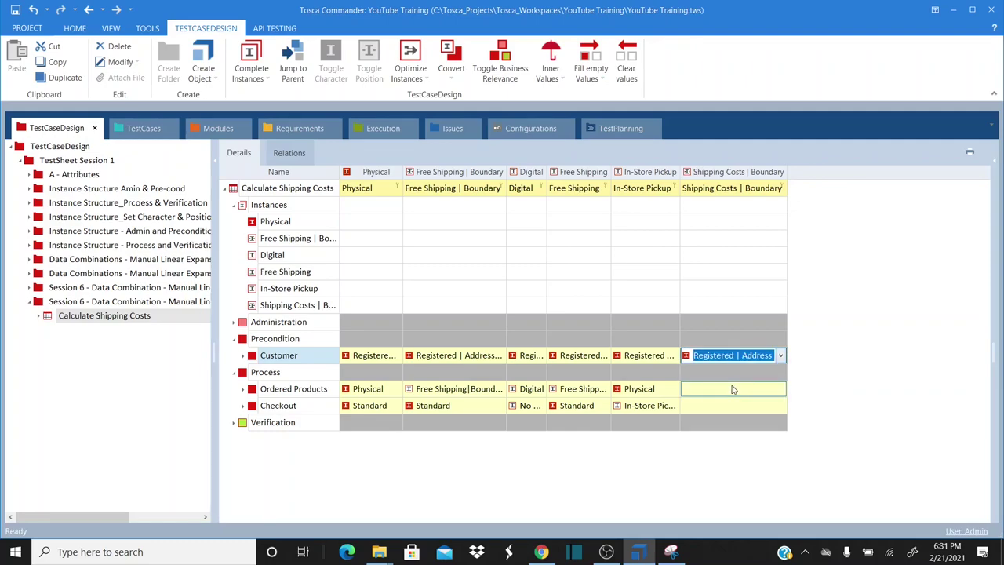
click(766, 388)
click(780, 391)
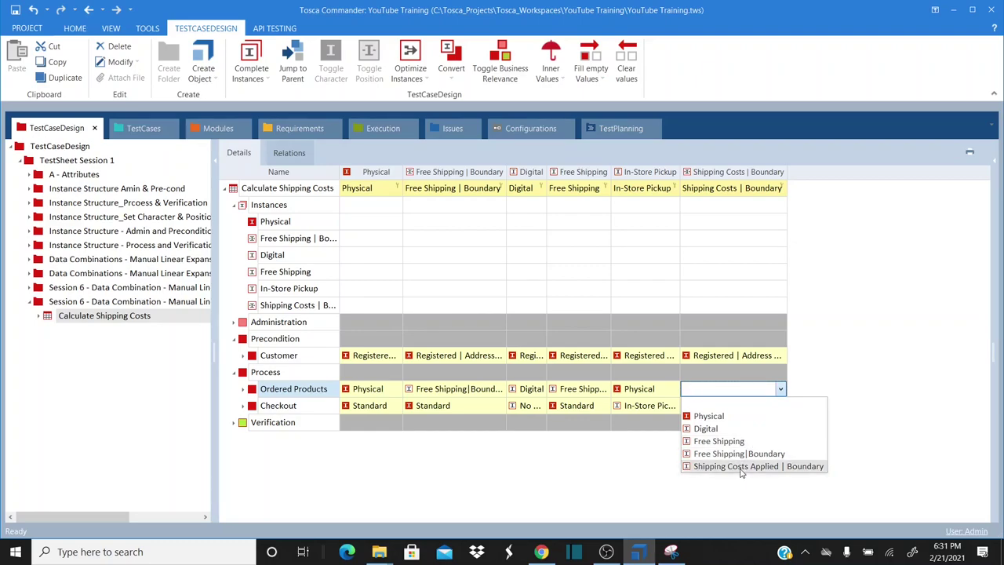
click(740, 466)
click(760, 406)
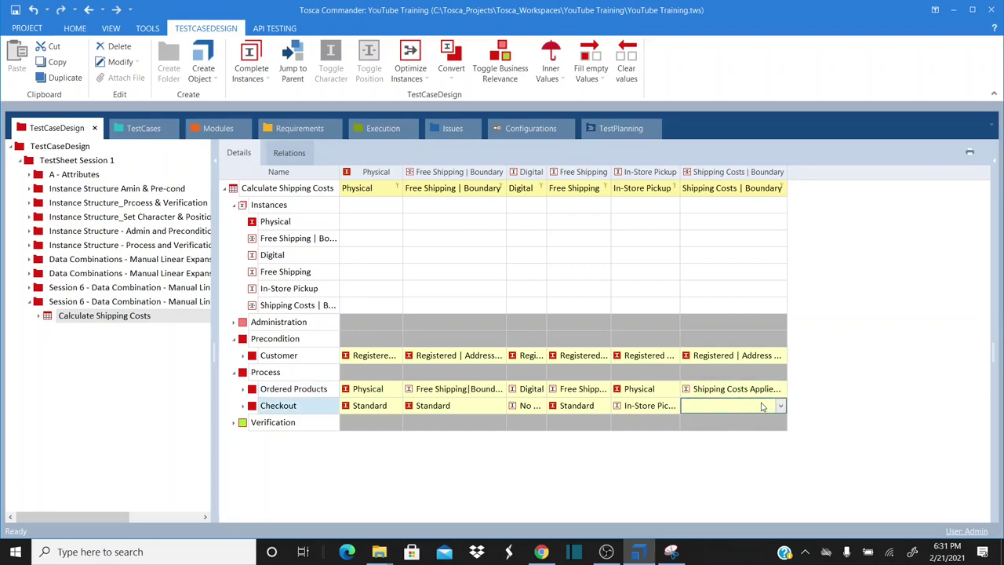
click(781, 406)
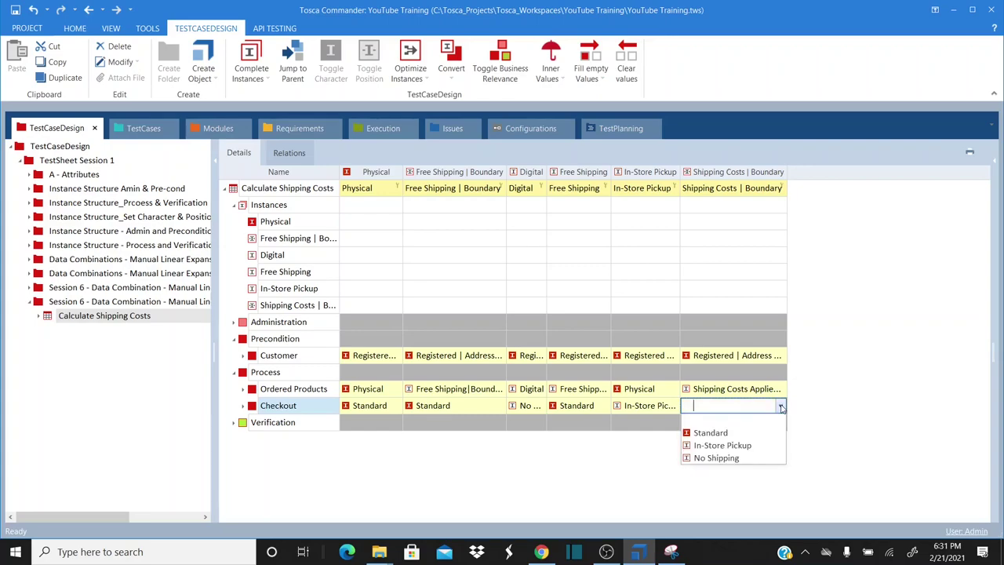
click(714, 432)
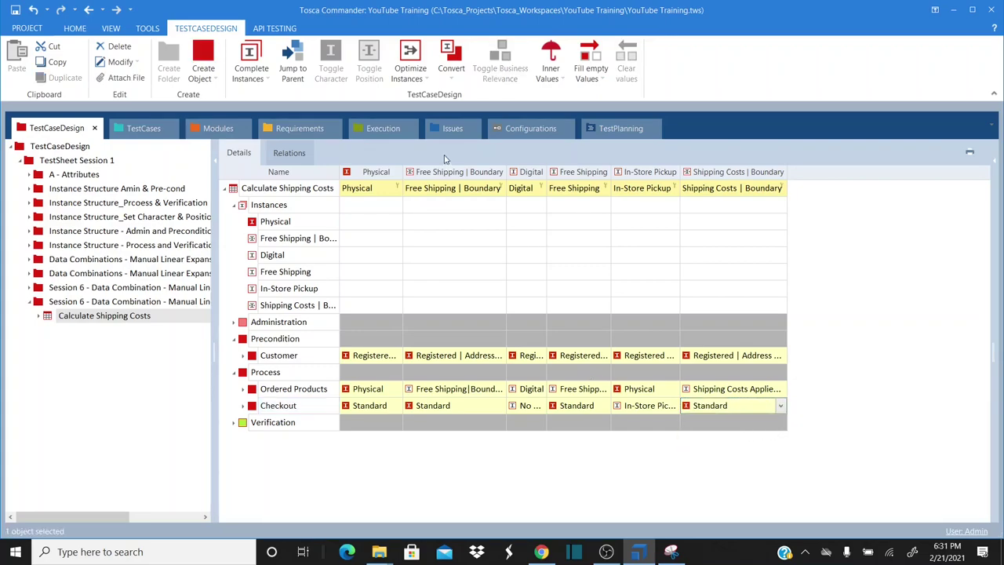
- Widen all the instance columns to fit their full values and narrow the project tree to give the sheet more room
right_click(371, 173)
click(430, 217)
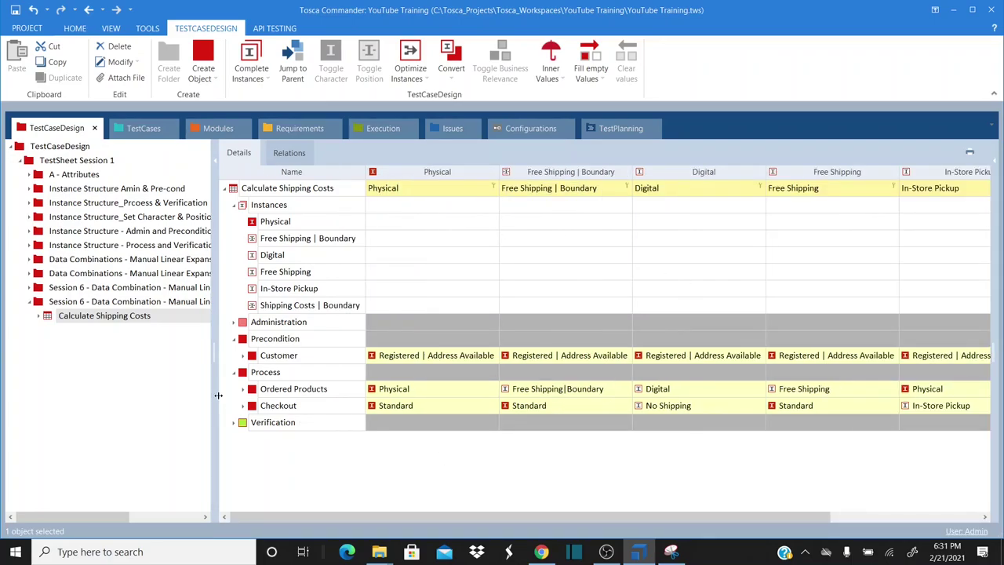
drag(218, 395, 118, 396)
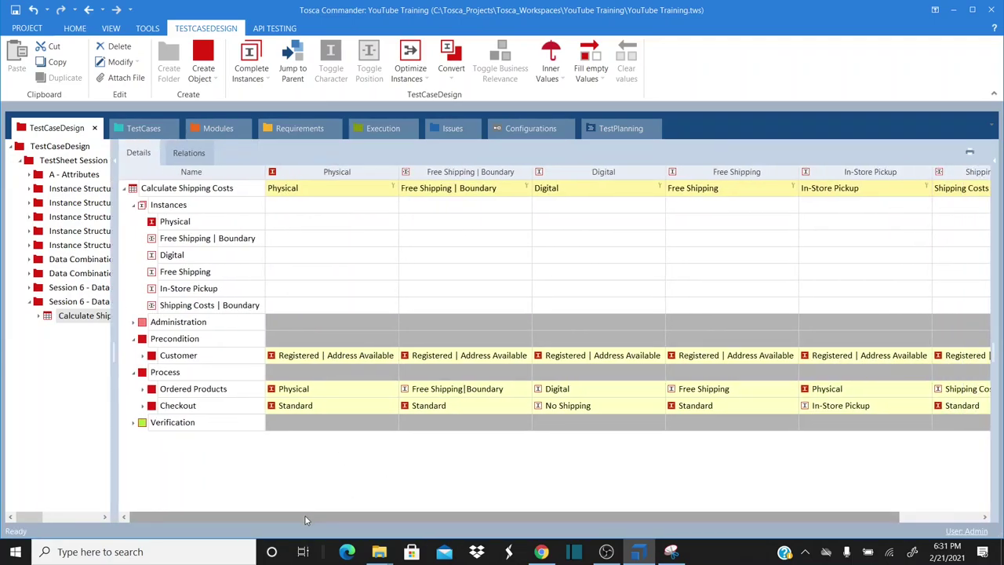
- Review the Customer, Ordered Products and Checkout assignments across the sheet instances, from Physical to In-Store Pickup
mouse_move(306, 521)
mouse_down()
mouse_move(343, 522)
mouse_move(308, 522)
mouse_up()
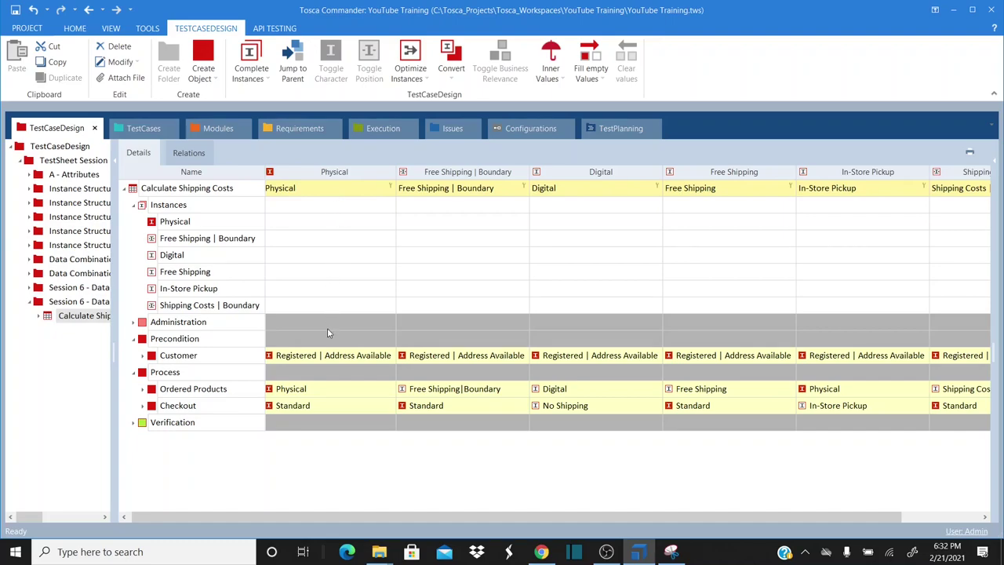
click(337, 387)
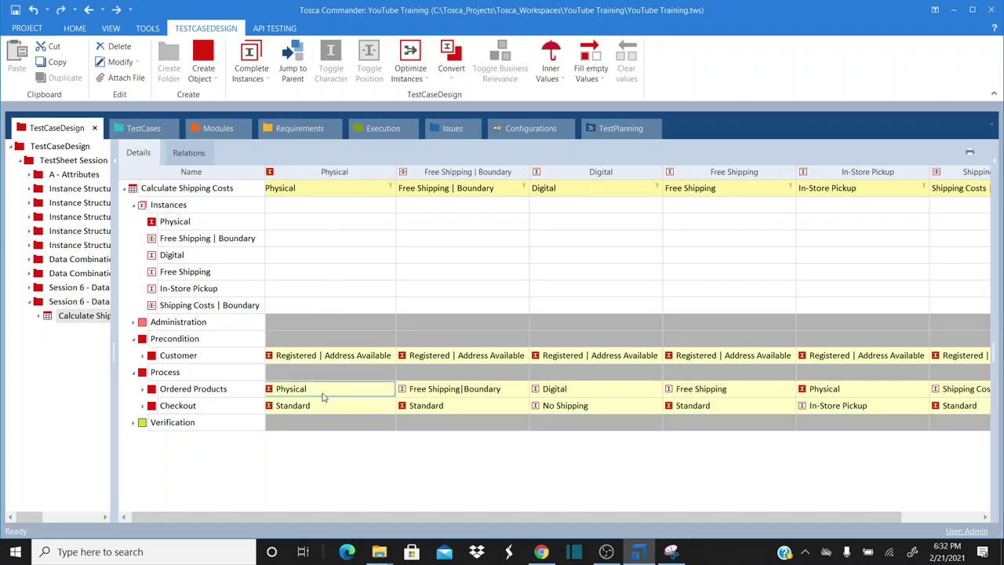
click(337, 411)
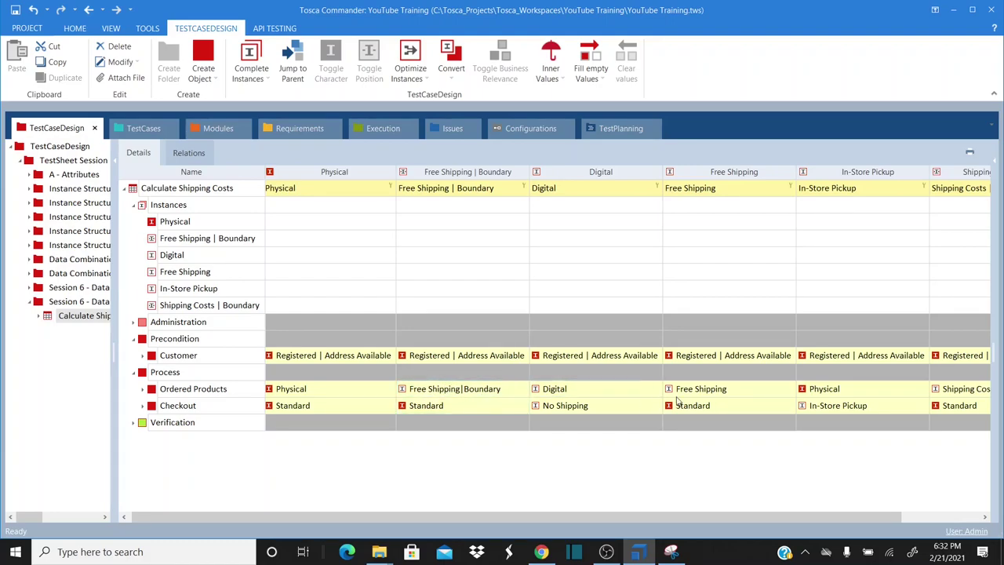
click(852, 359)
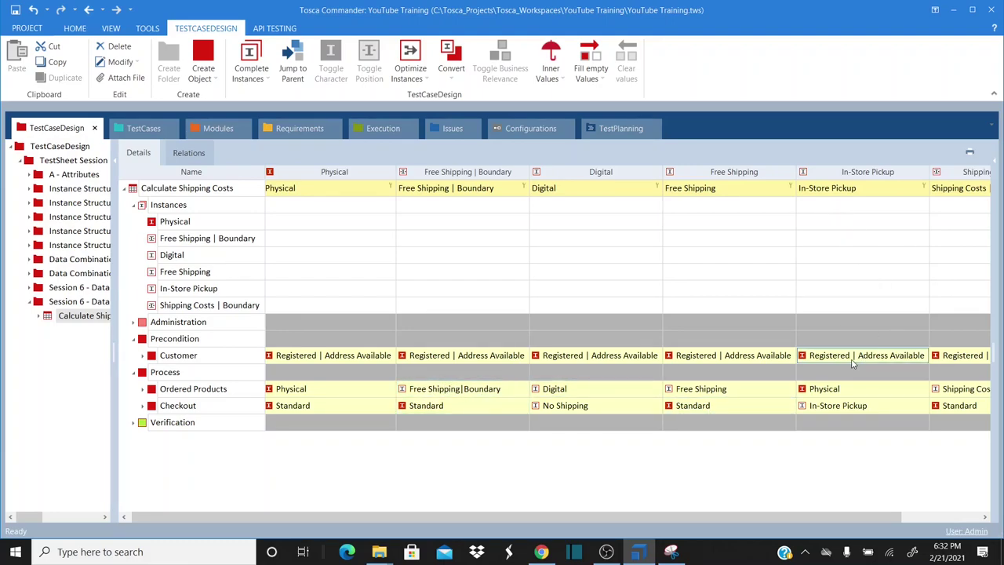
click(853, 388)
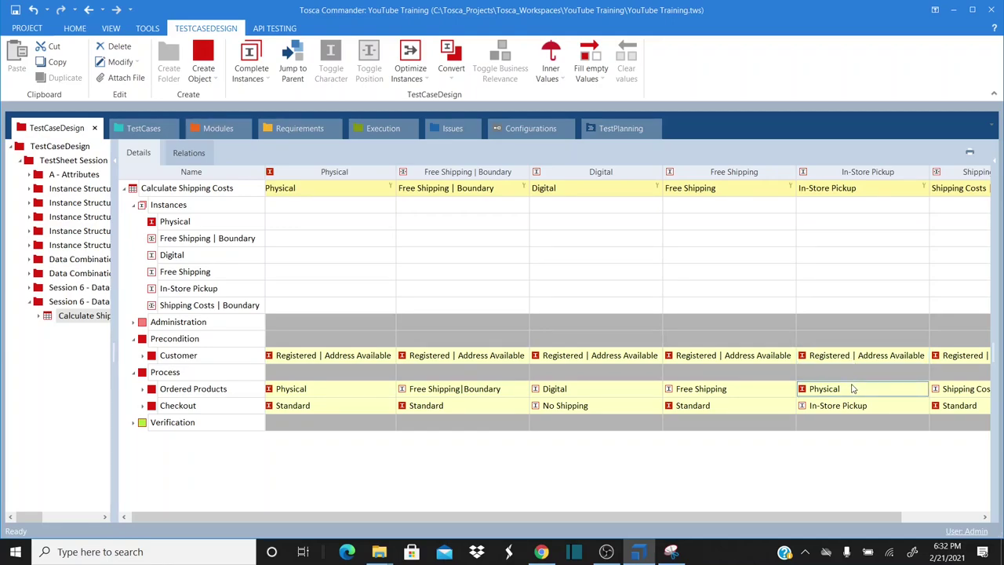
click(862, 405)
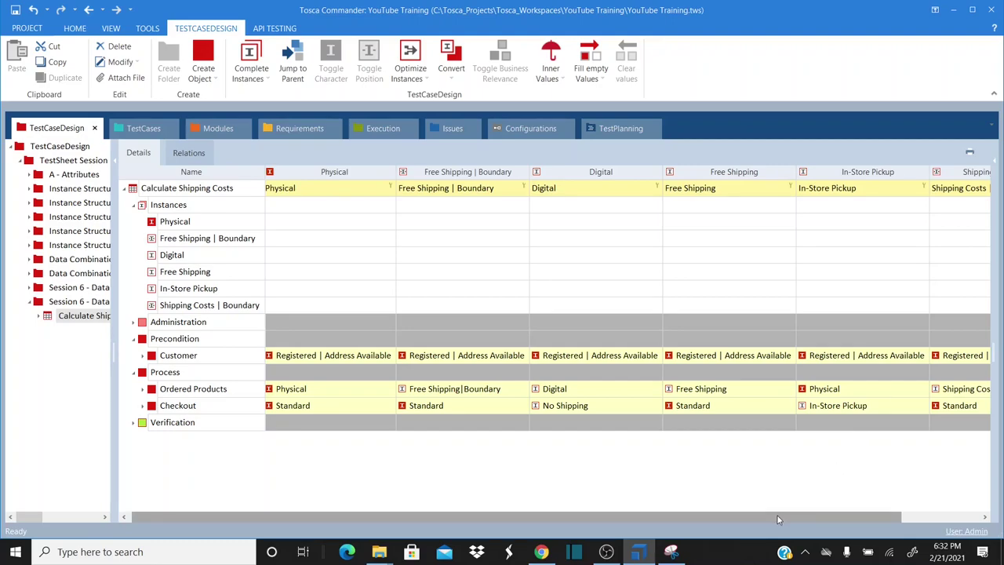
drag(777, 515, 757, 506)
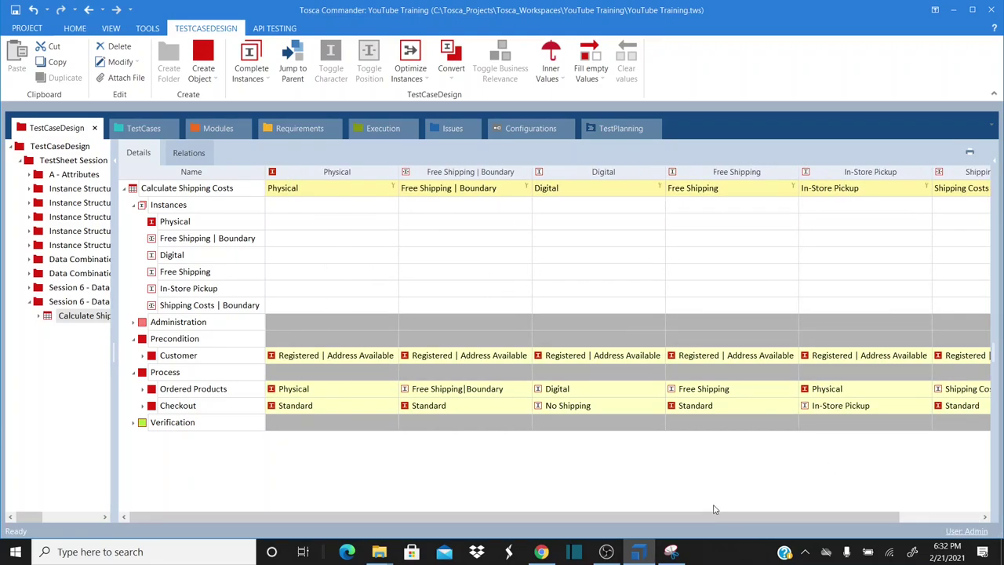